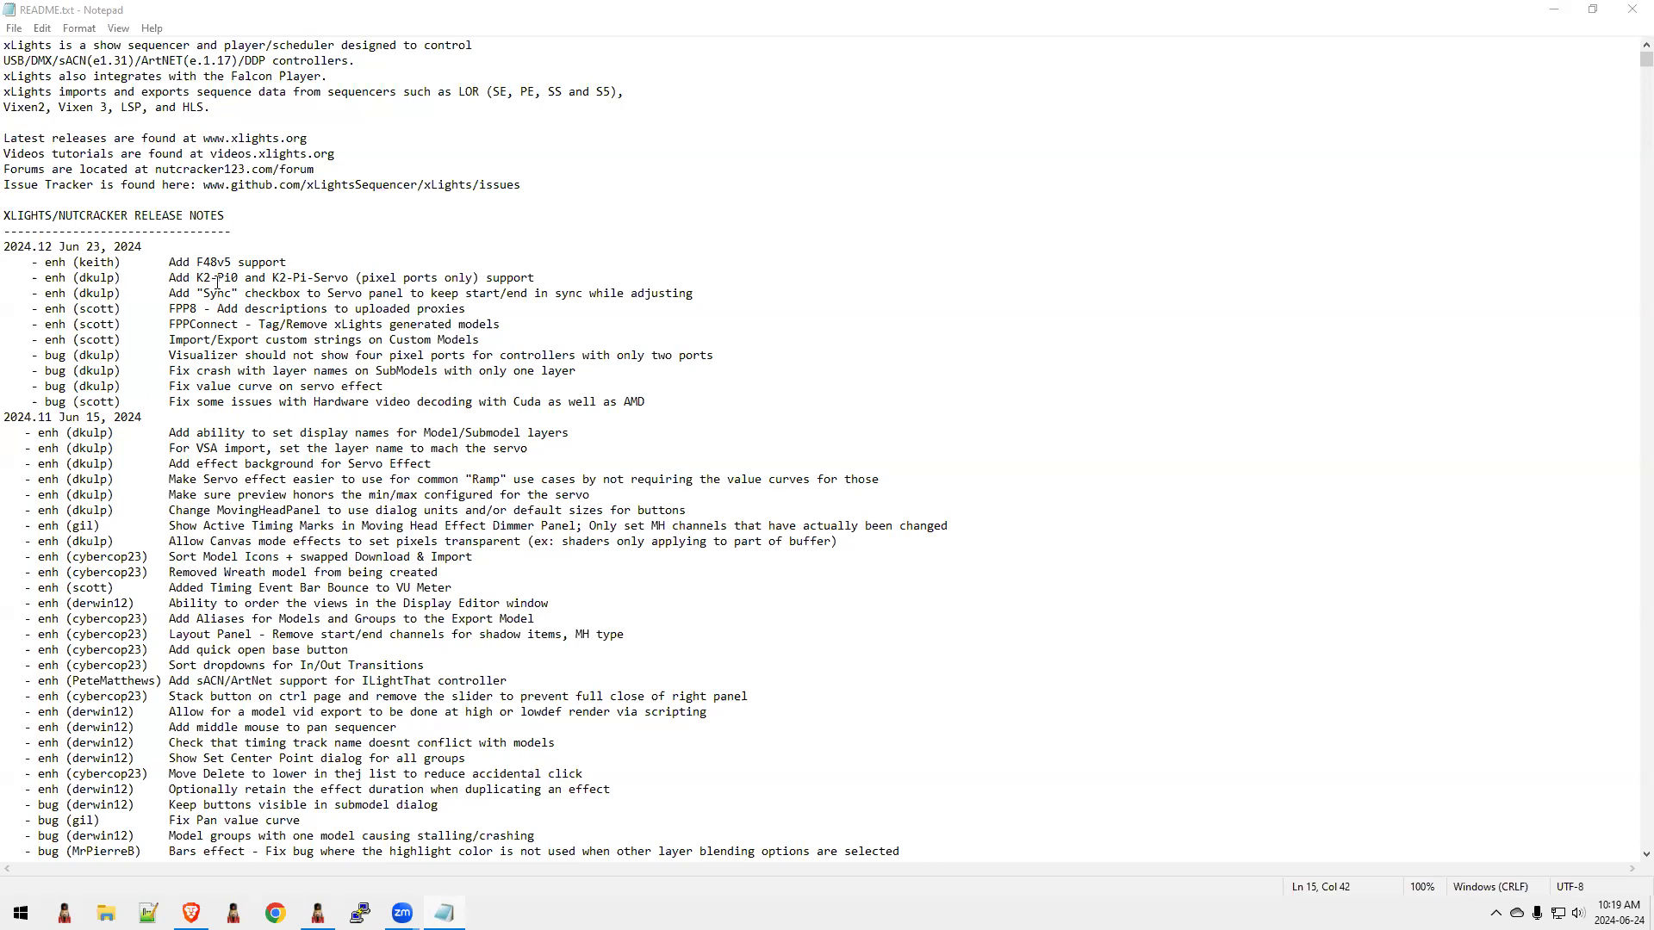
Highlight the K2-Pi-Servo (pixel ports only) support entry in the 2024.12 release notes
{"action": "left_click", "coordinate": [550, 281]}
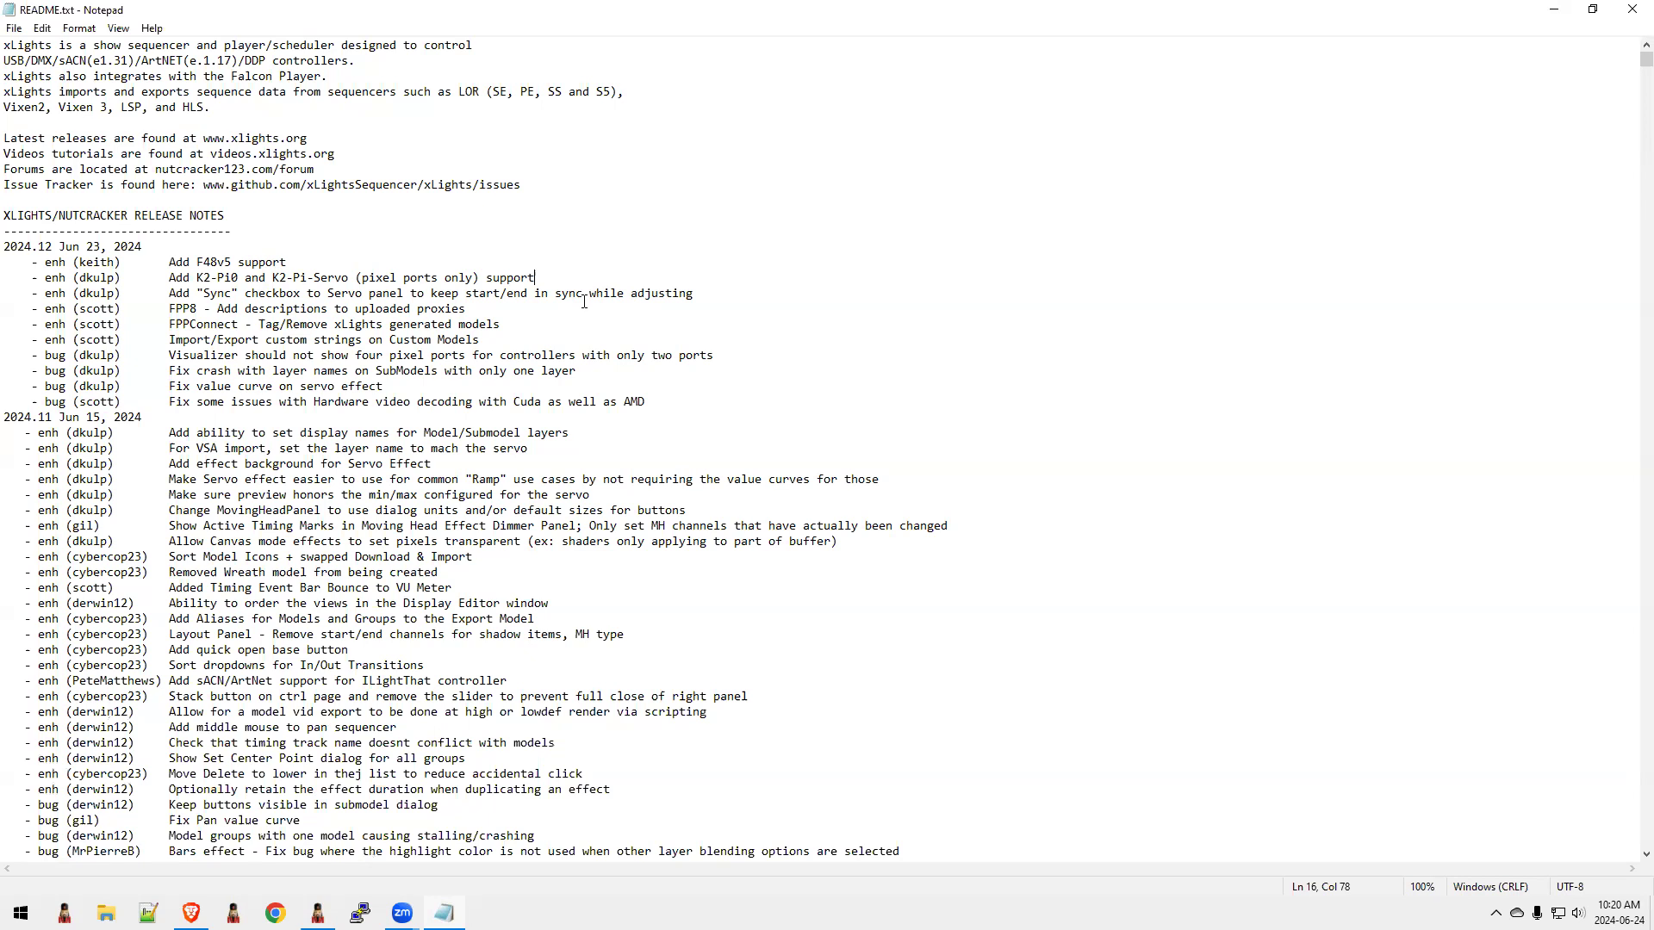
{"action": "left_click_drag", "start_coordinate": [536, 277], "coordinate": [280, 277]}
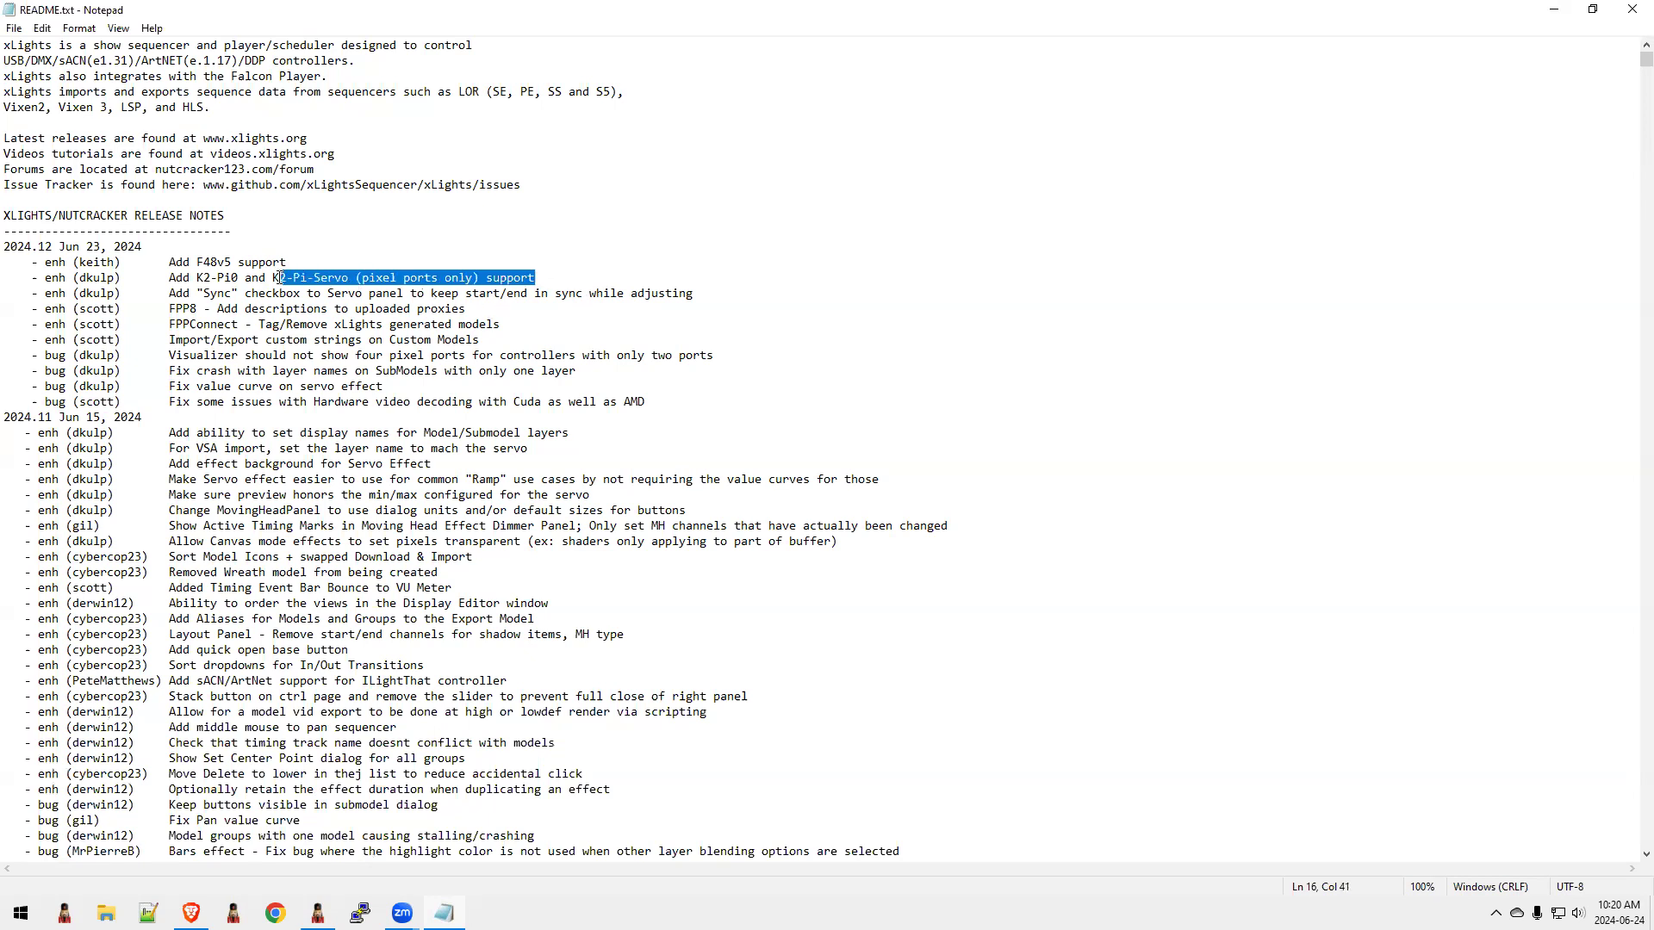
{"action": "left_click", "coordinate": [675, 294]}
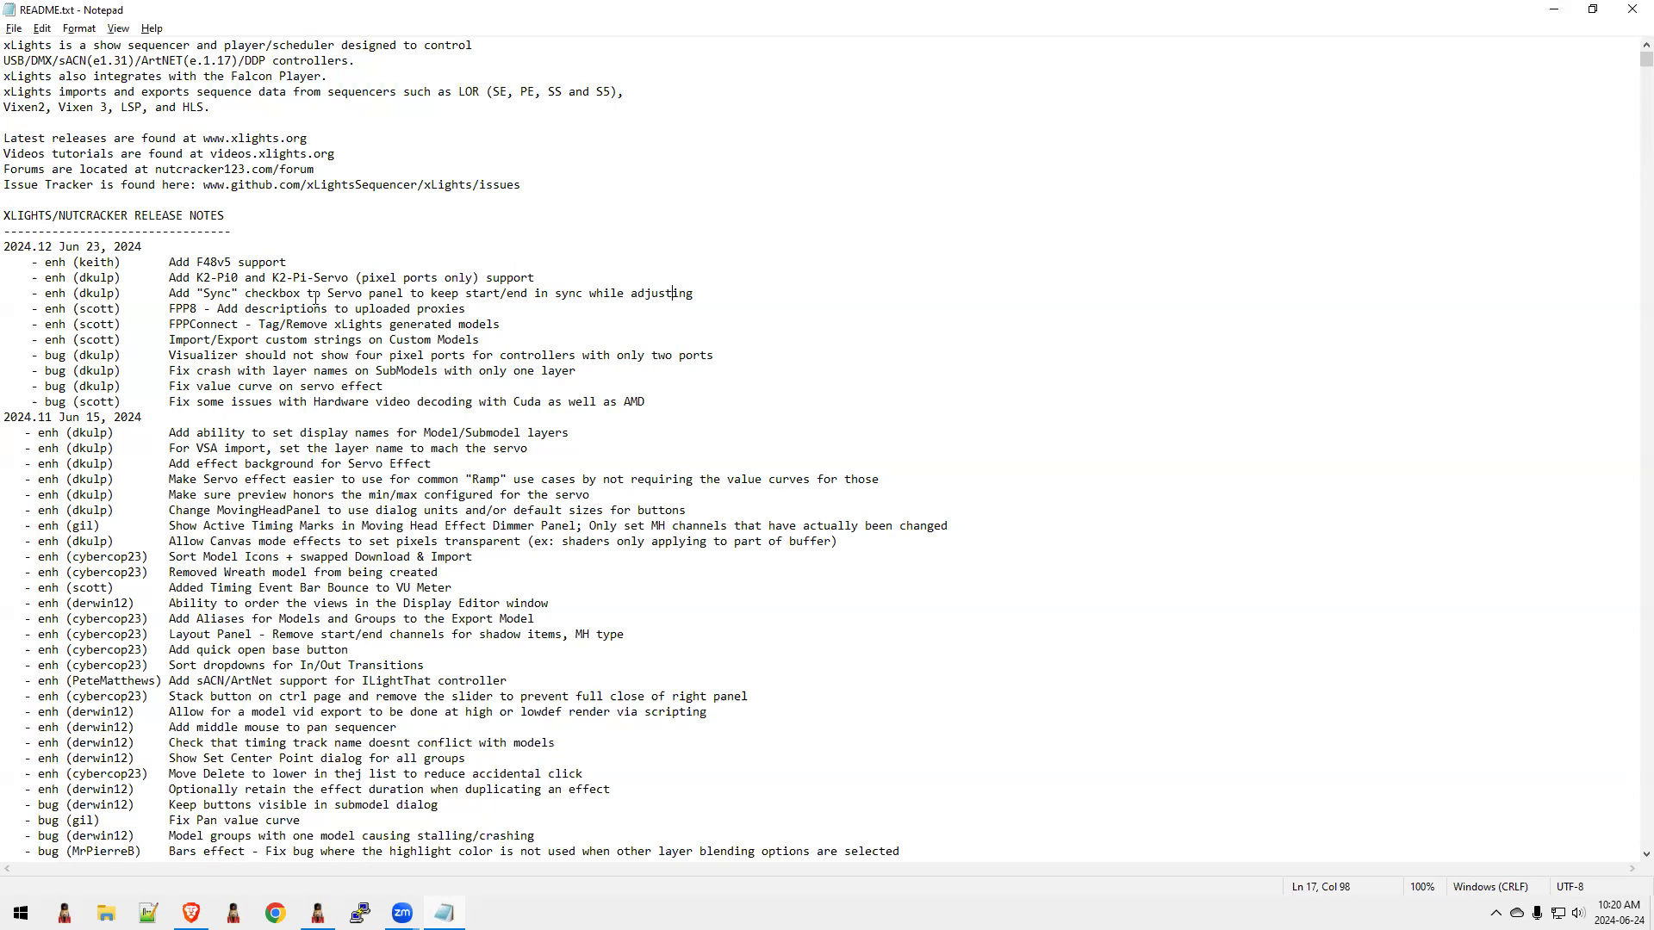
Switch to Brave to show the video "Updates To Servo Effect for 2024.12", select its address, and switch away again
{"action": "key", "text": "alt+Tab"}
{"action": "key", "text": "alt+Tab"}
{"action": "key", "text": "alt+Tab"}
{"action": "key", "text": "alt+Tab"}
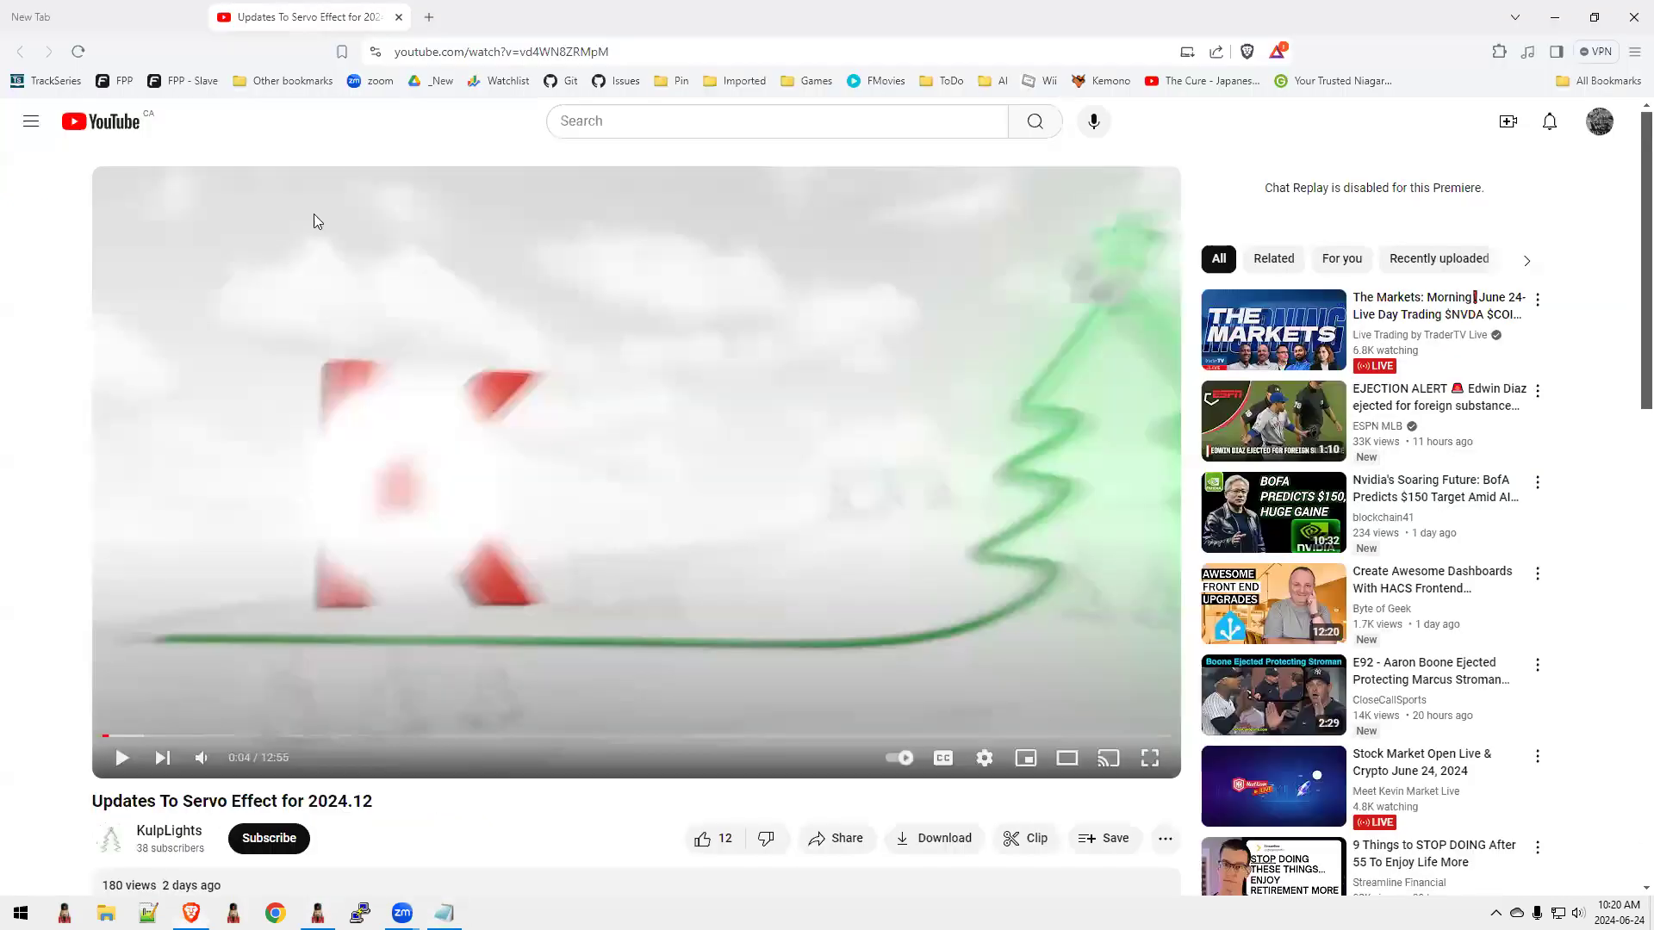
{"action": "left_click", "coordinate": [562, 53]}
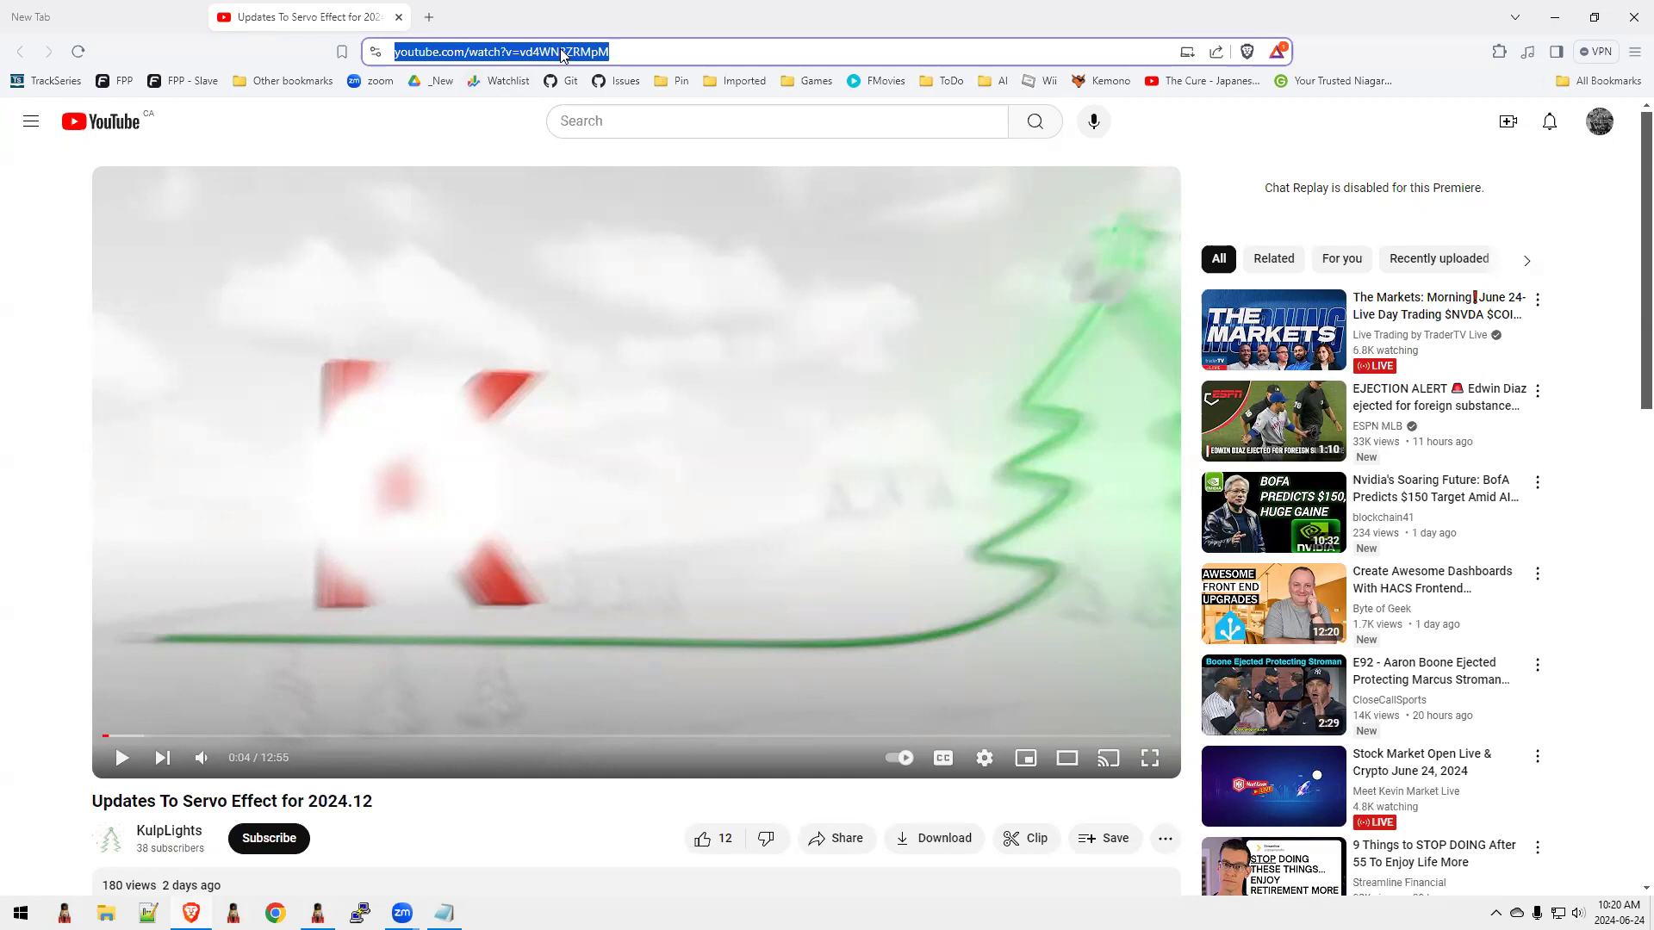
{"action": "key", "text": "alt+Tab"}
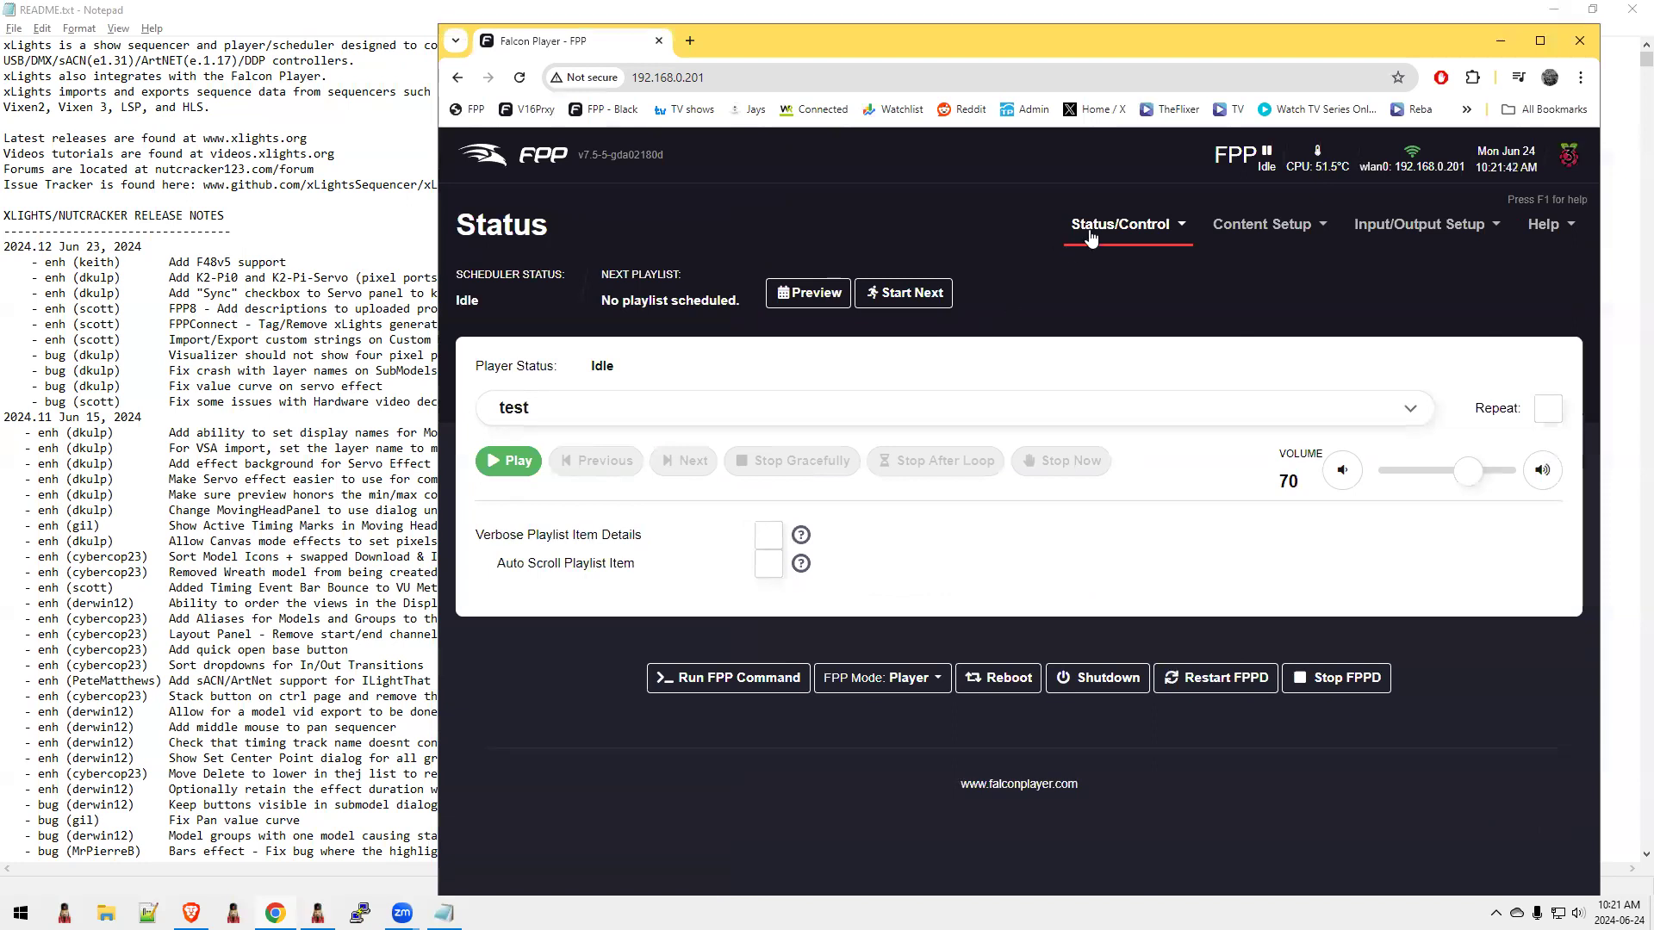
Open Falcon Player's Display Testing page and browse the models offered for channel testing
{"action": "left_click", "coordinate": [1097, 225]}
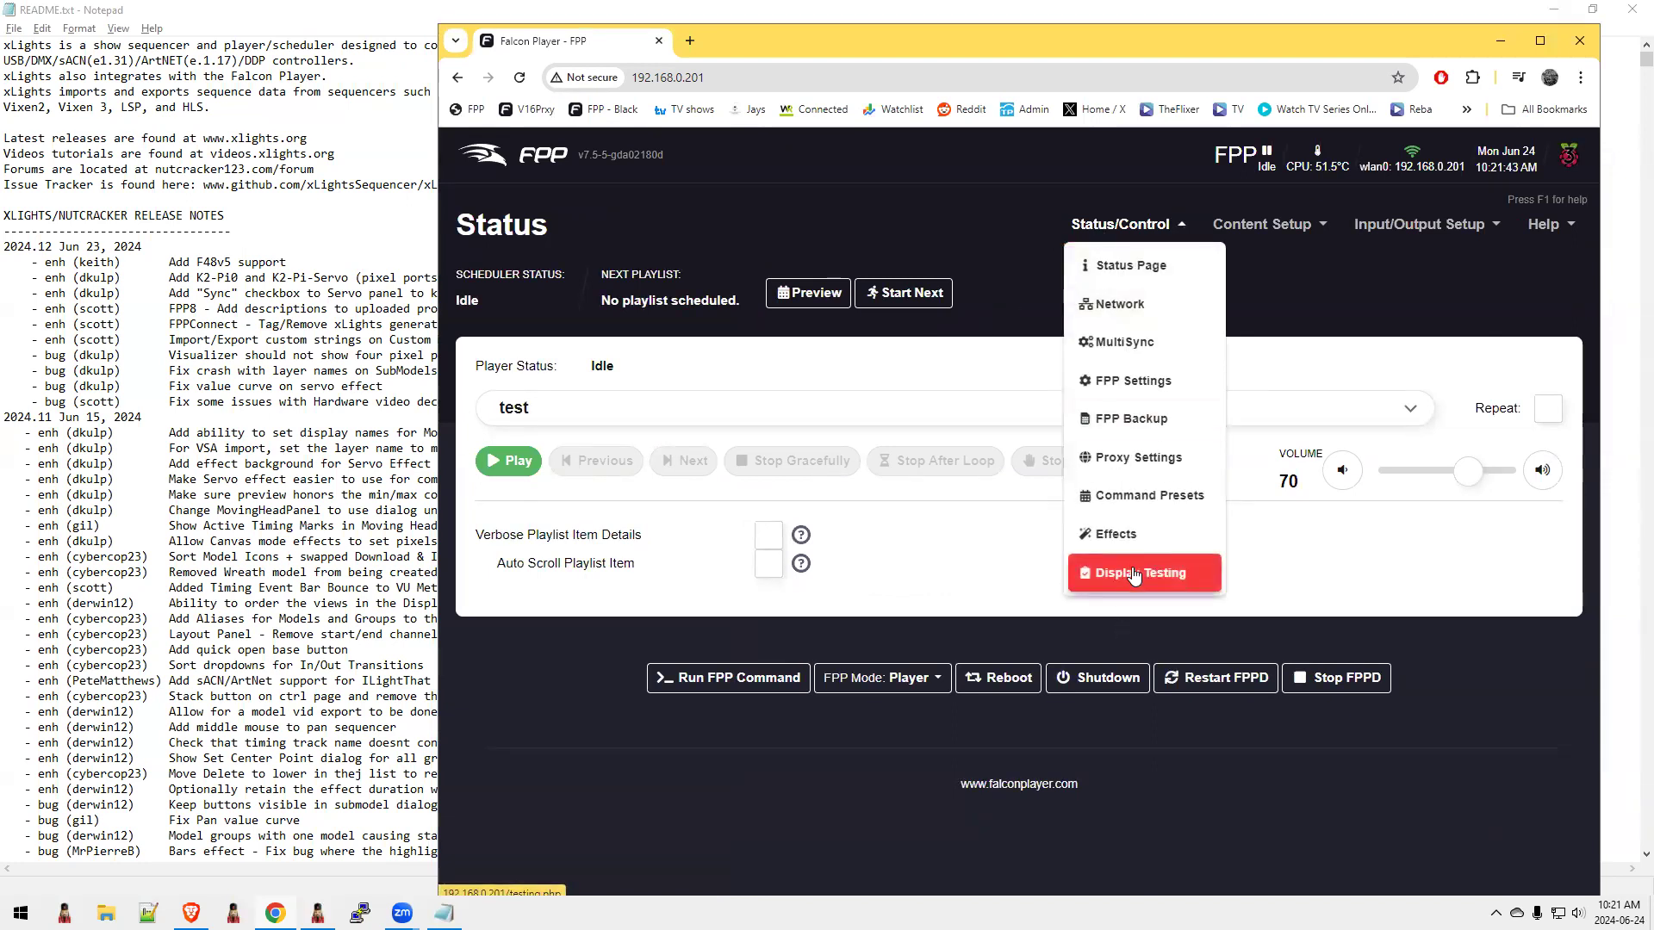
{"action": "left_click", "coordinate": [1133, 573]}
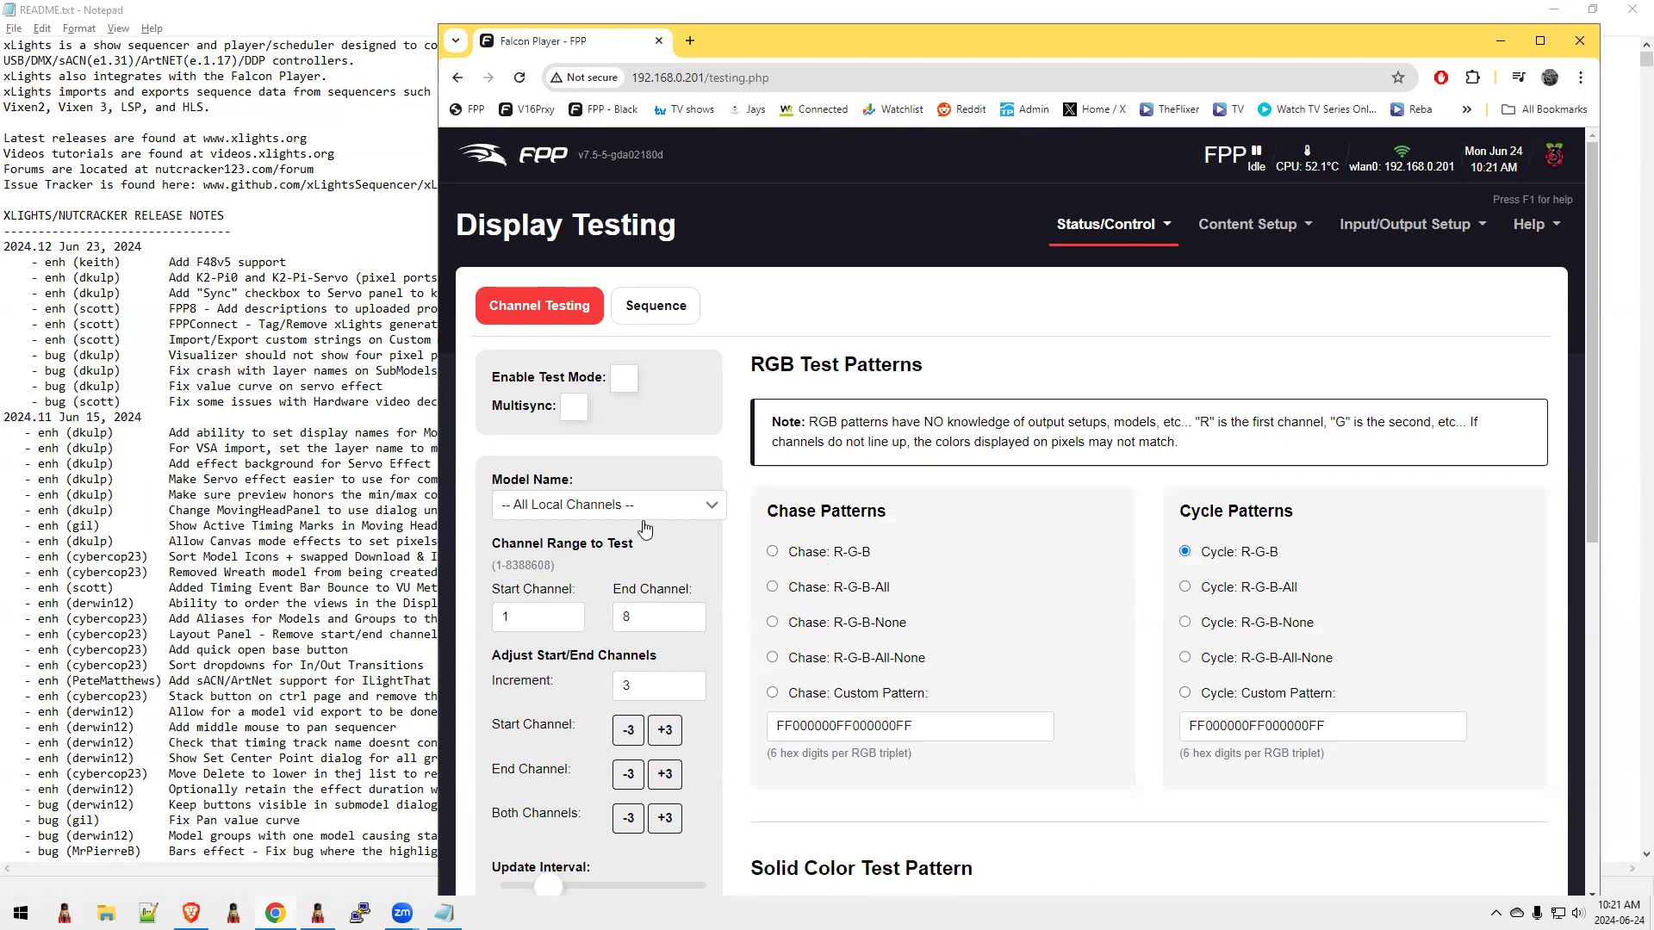
{"action": "left_click", "coordinate": [595, 509]}
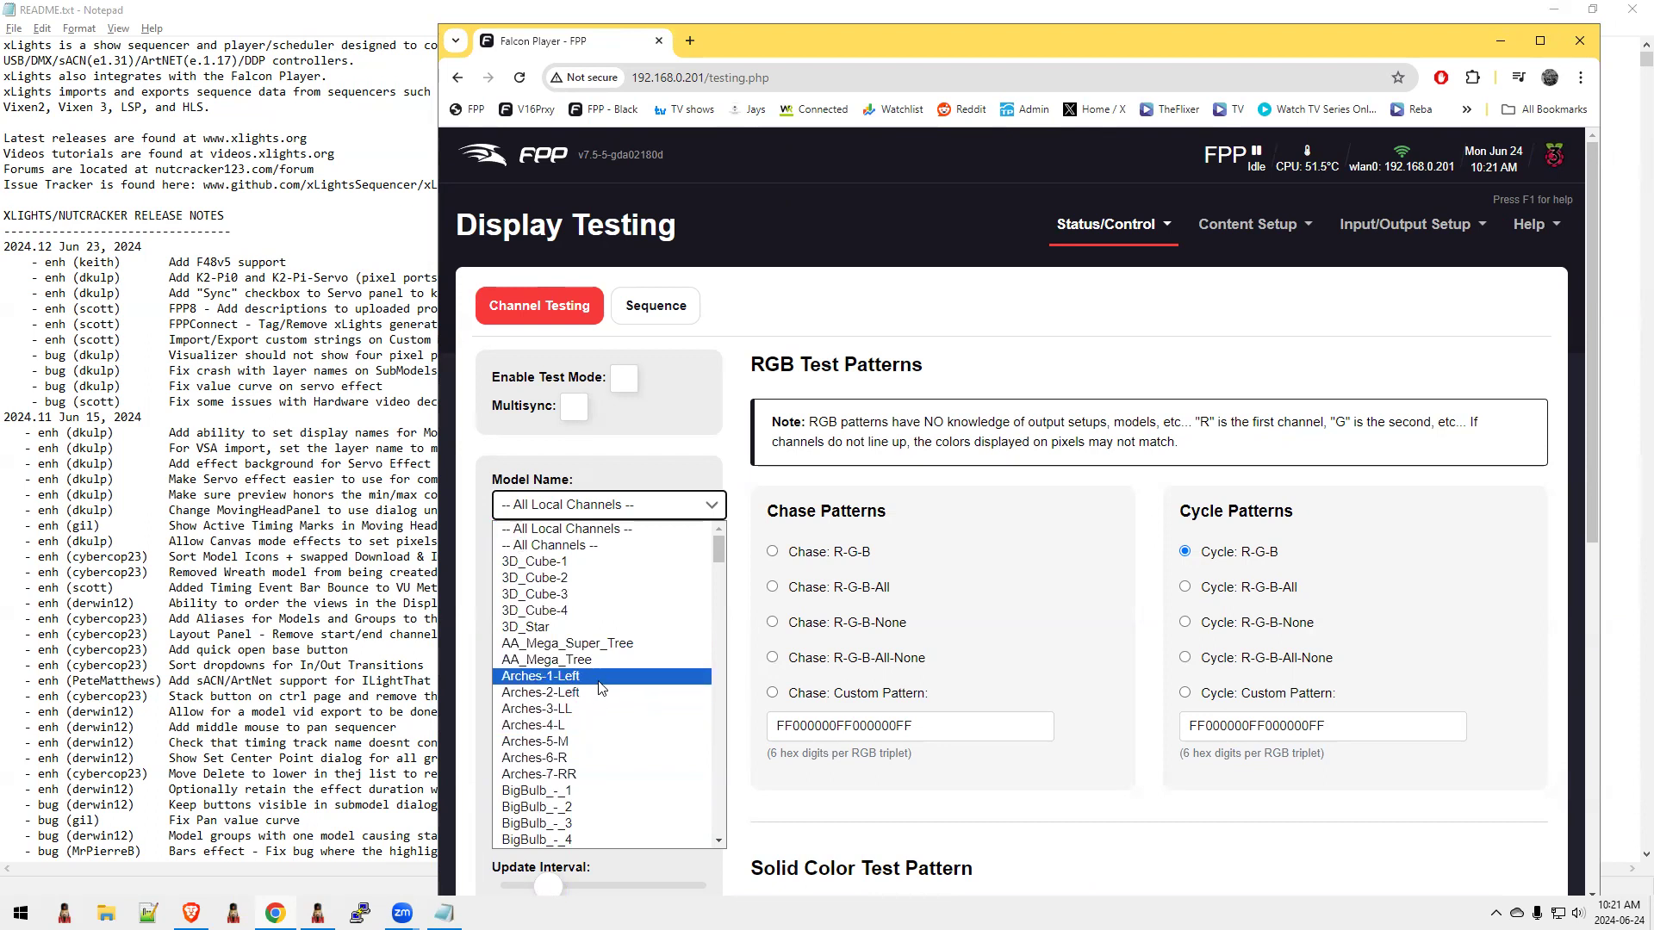
{"action": "key", "text": "Down"}
{"action": "key", "text": "Down"}
{"action": "key", "text": "Down"}
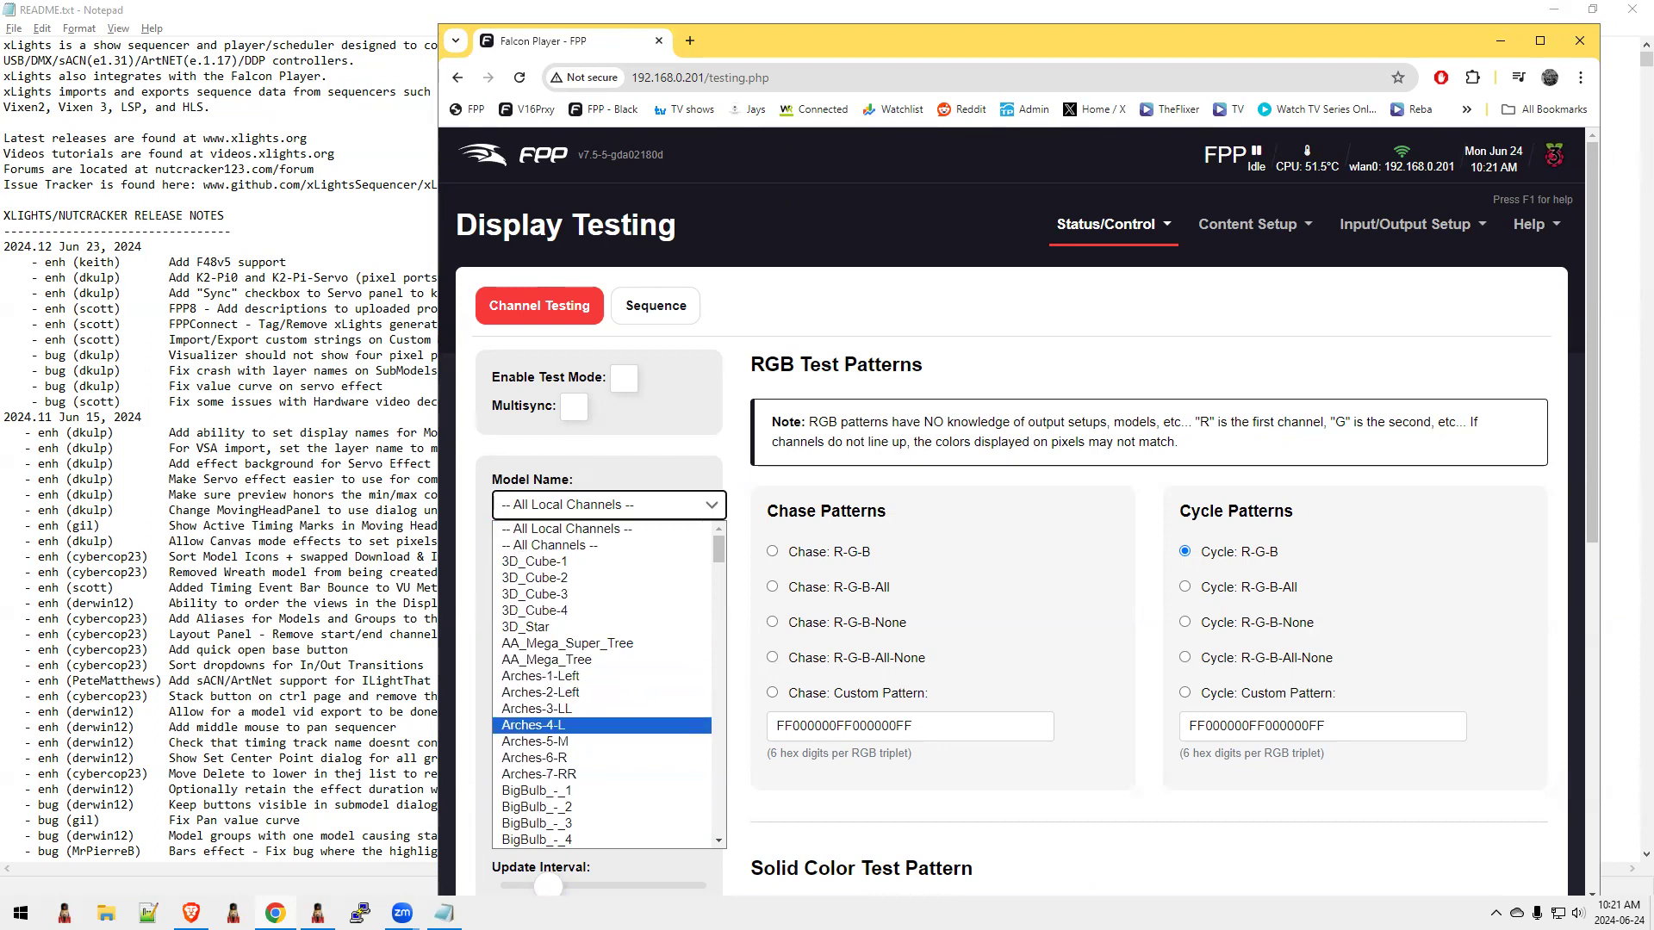
Switch to xLights and open FPP Connect to view its upload options
{"action": "key", "text": "alt+Tab"}
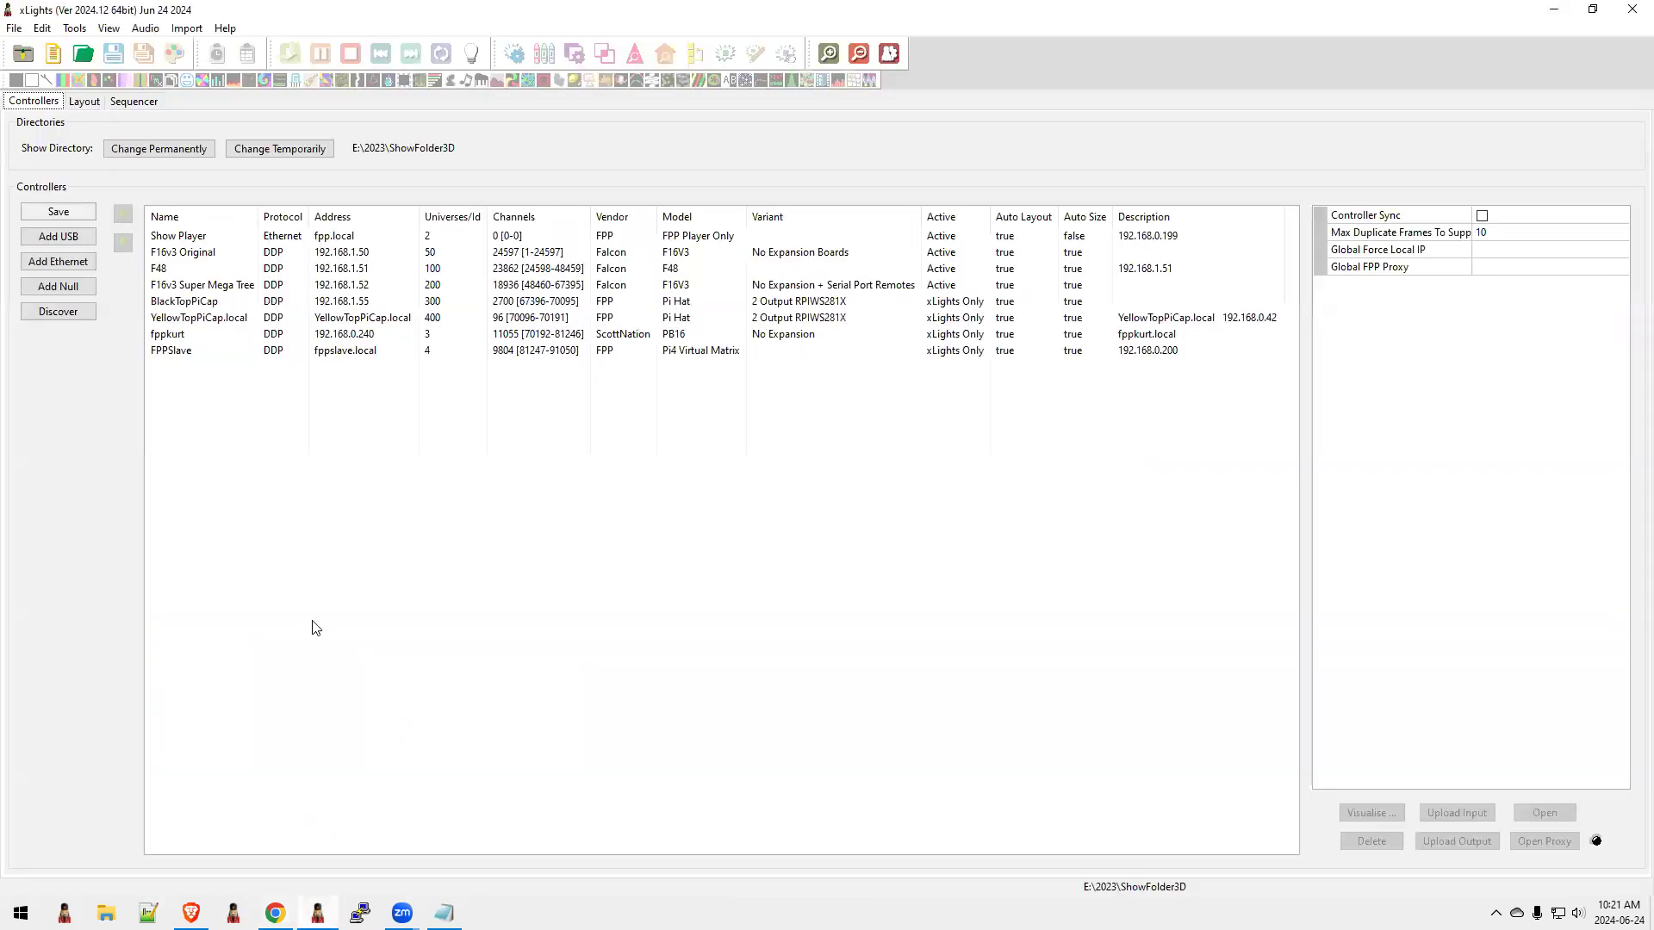
{"action": "left_click", "coordinate": [75, 30]}
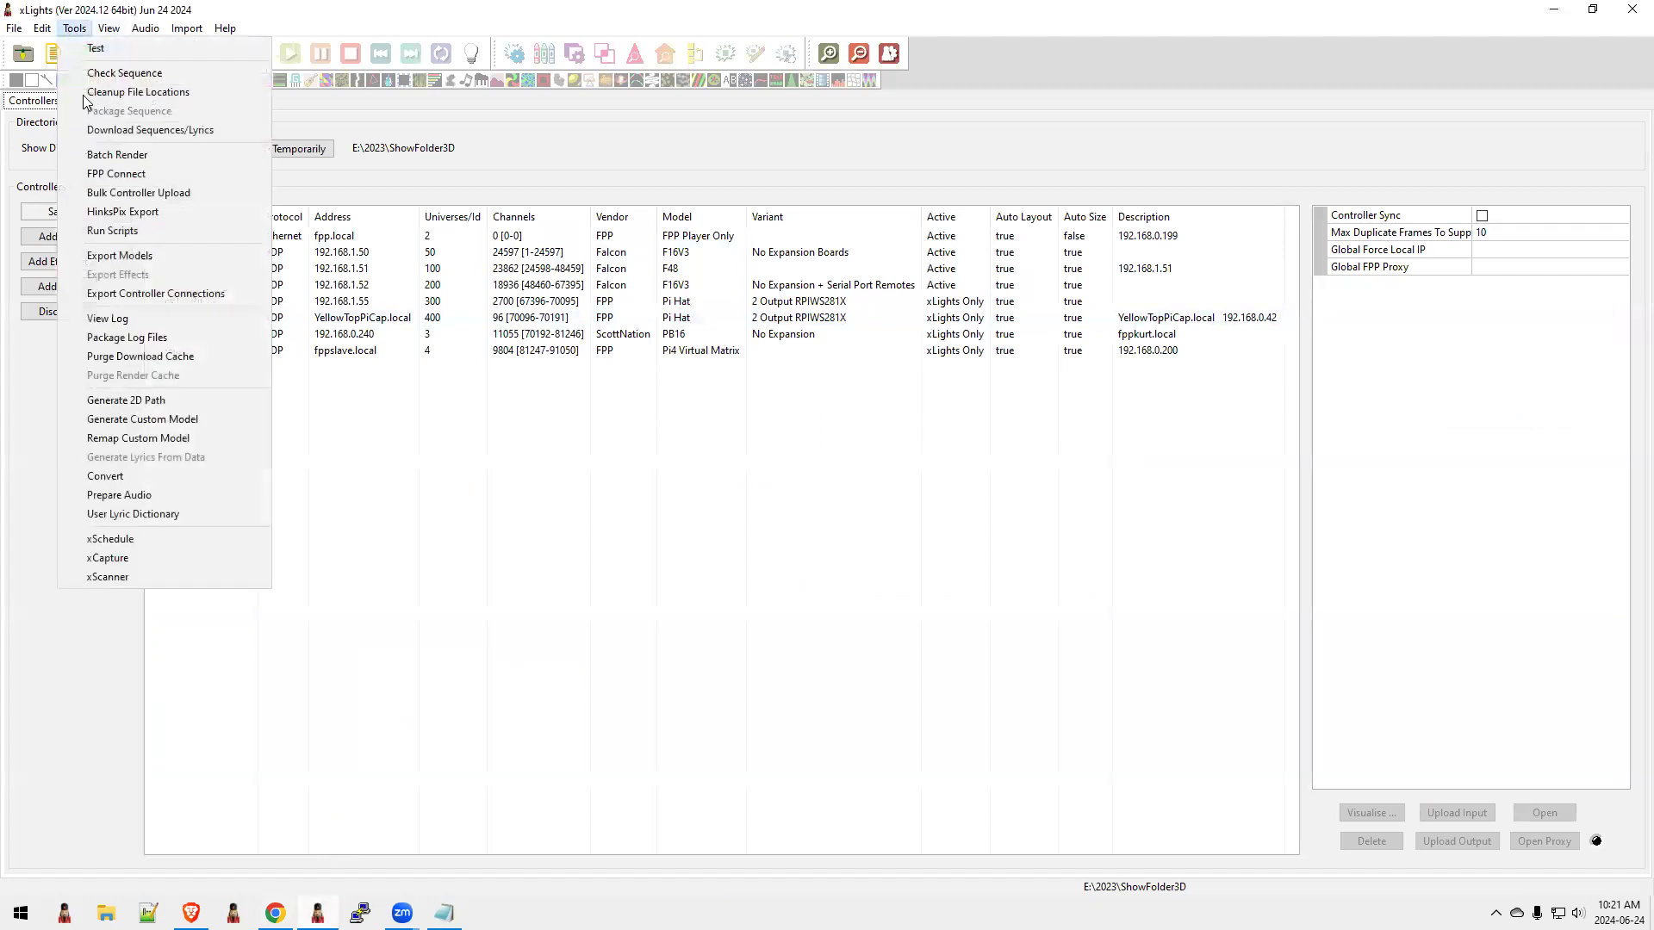
{"action": "left_click", "coordinate": [124, 179]}
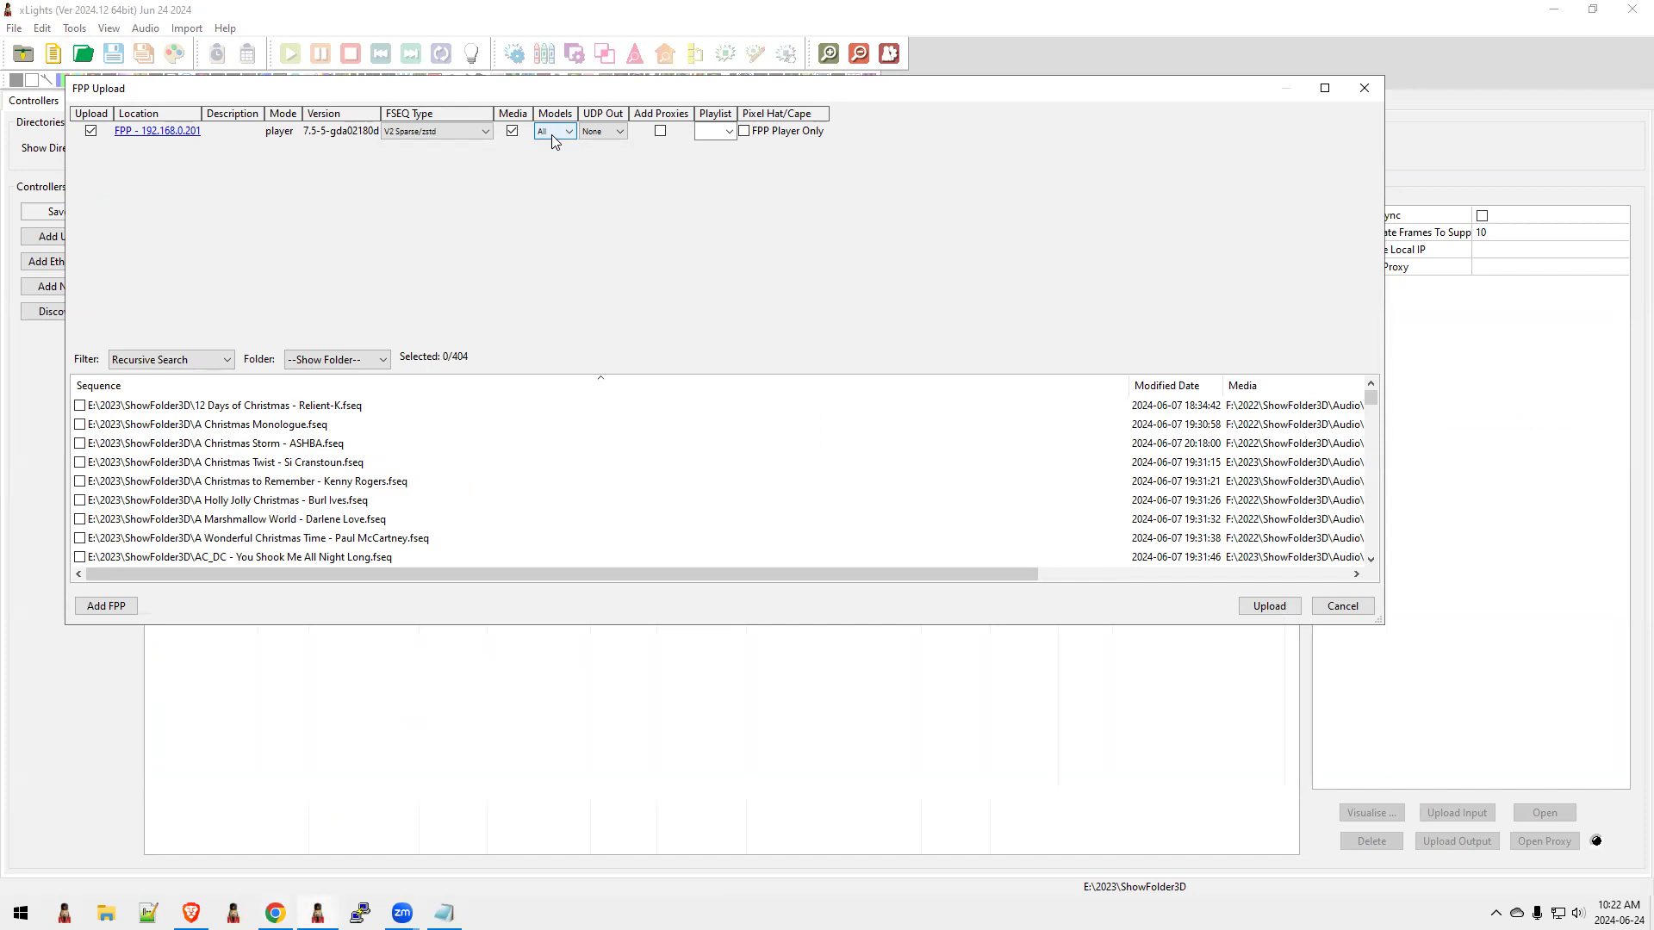
Return to Falcon Player in Chrome, recheck the test model list, and open the Pixel Overlay Models page
{"action": "key", "text": "alt+Tab"}
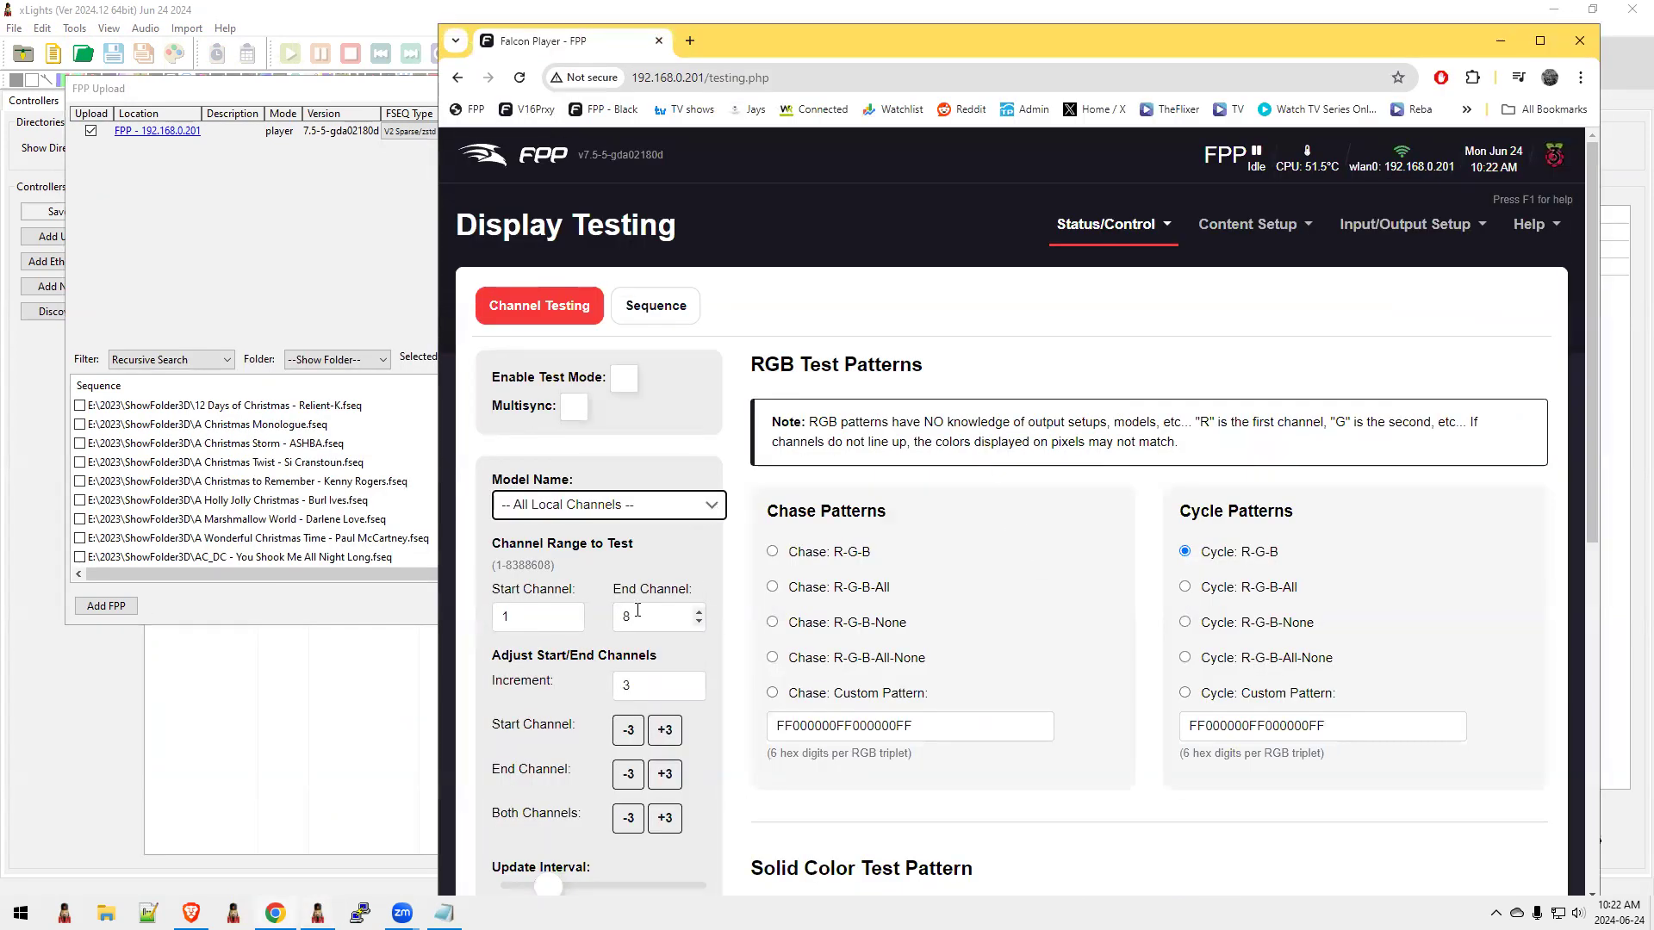
{"action": "left_click", "coordinate": [592, 514]}
{"action": "left_click", "coordinate": [1023, 310]}
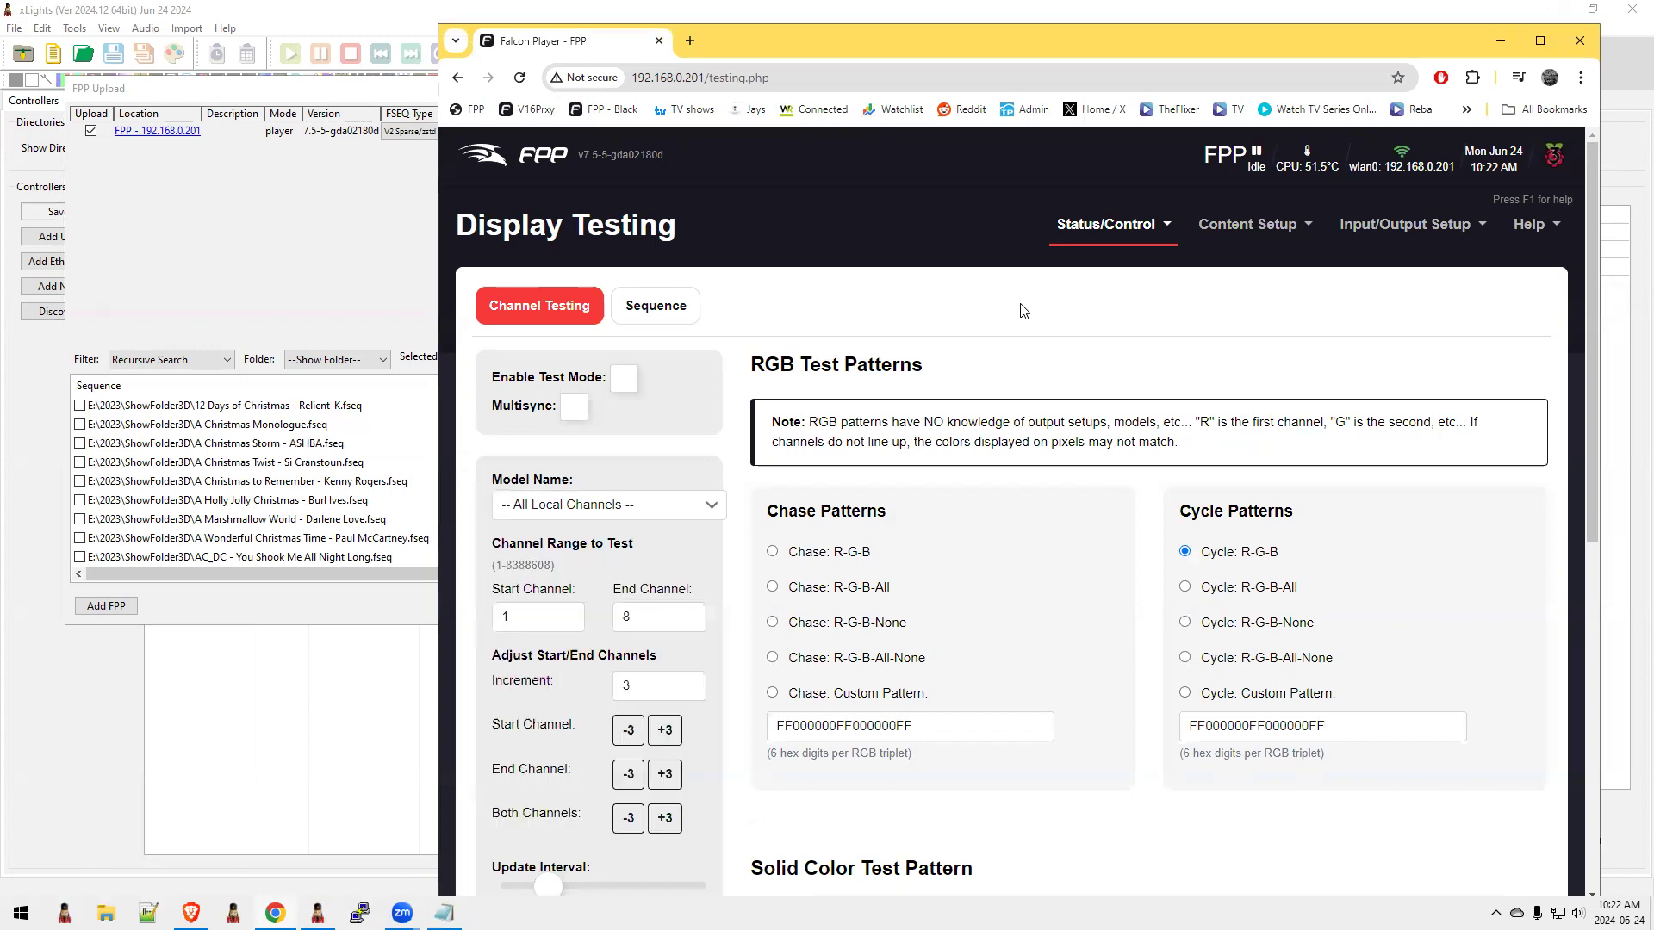
{"action": "left_click", "coordinate": [1411, 224]}
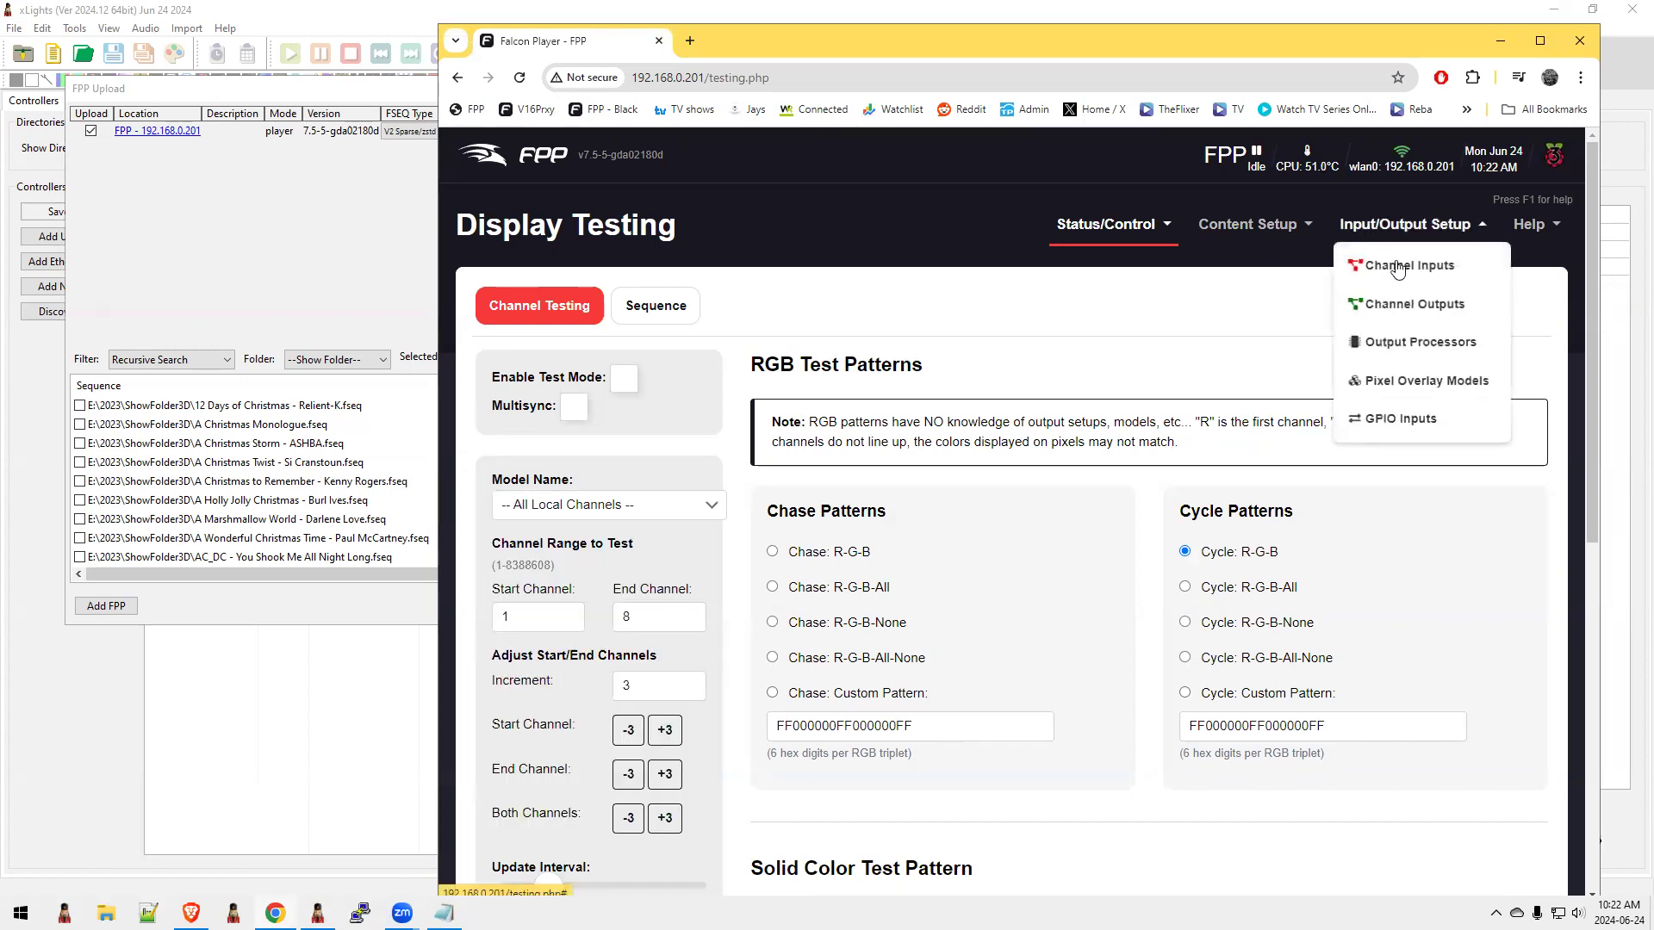
{"action": "left_click", "coordinate": [1417, 386]}
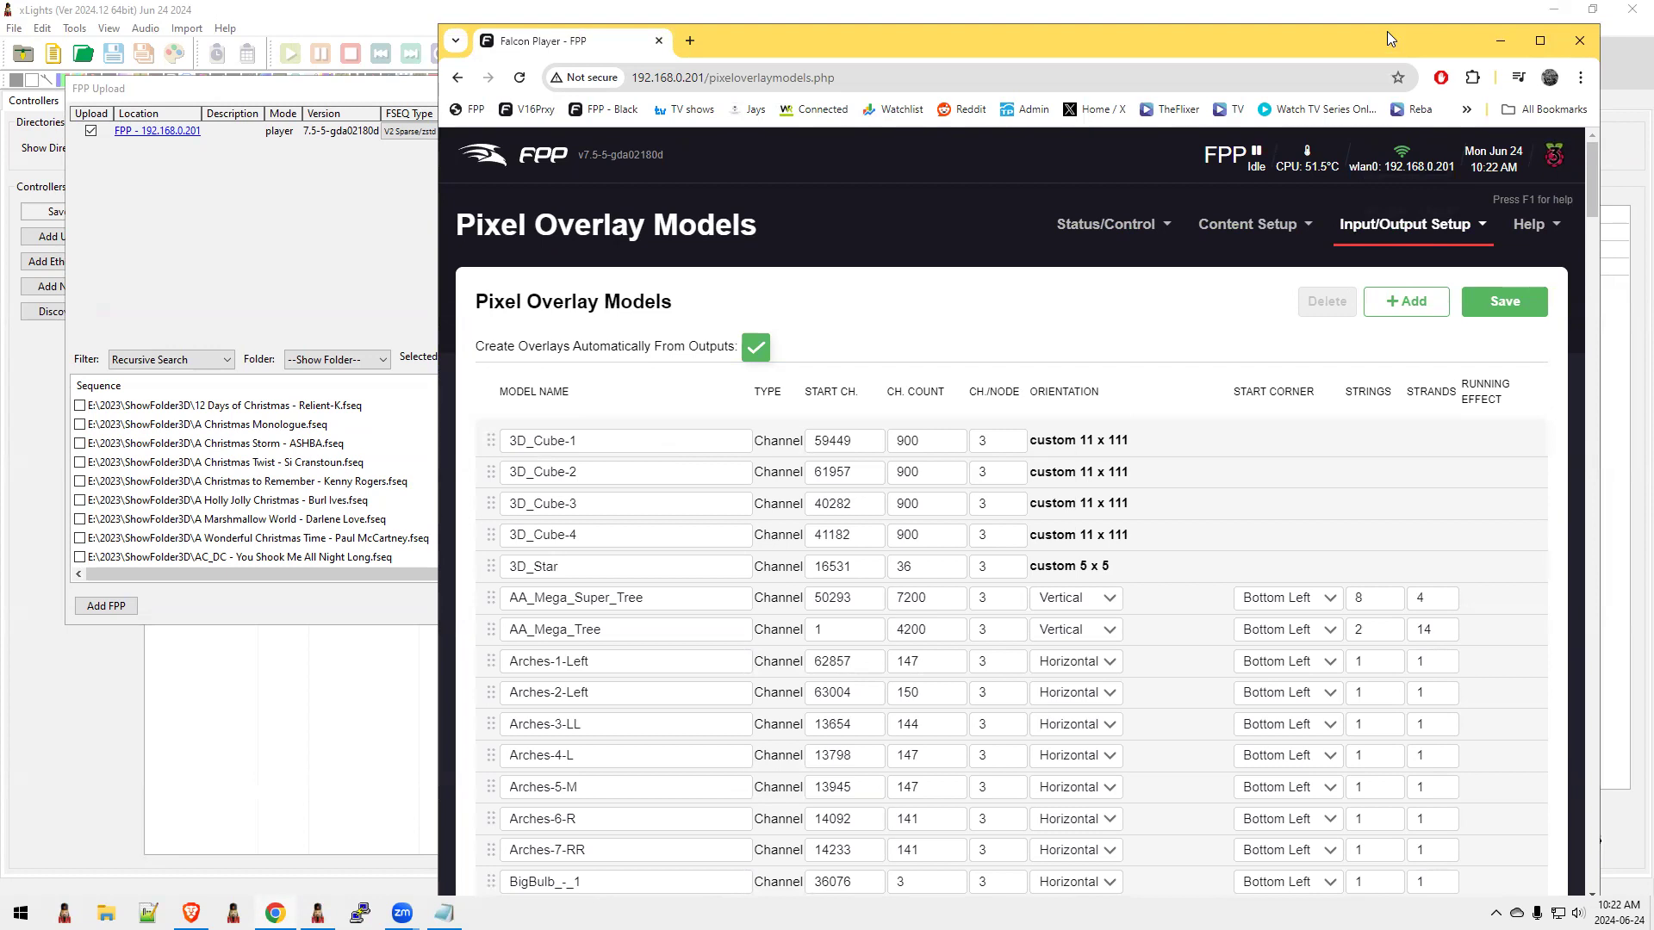
{"action": "left_click_drag", "start_coordinate": [1386, 38], "coordinate": [1383, 17]}
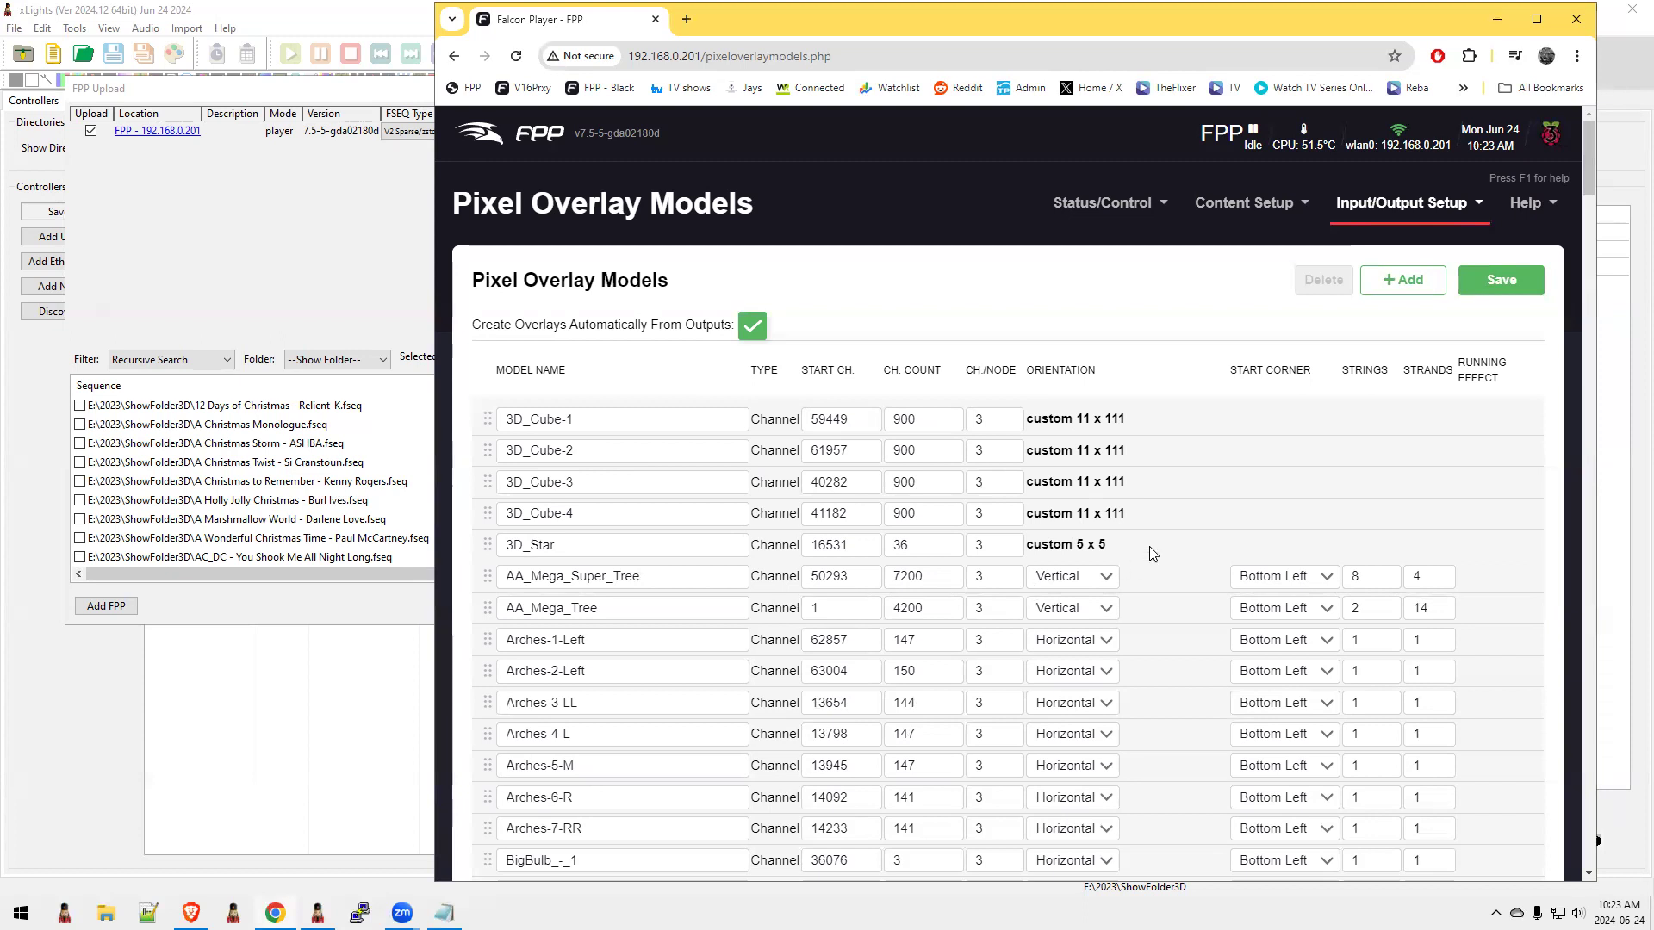
{"action": "left_click", "coordinate": [1402, 280]}
Switch to README.txt and highlight the 2024.12 entries on importing/exporting custom strings and on Visualizer pixel ports
{"action": "key", "text": "alt+Tab"}
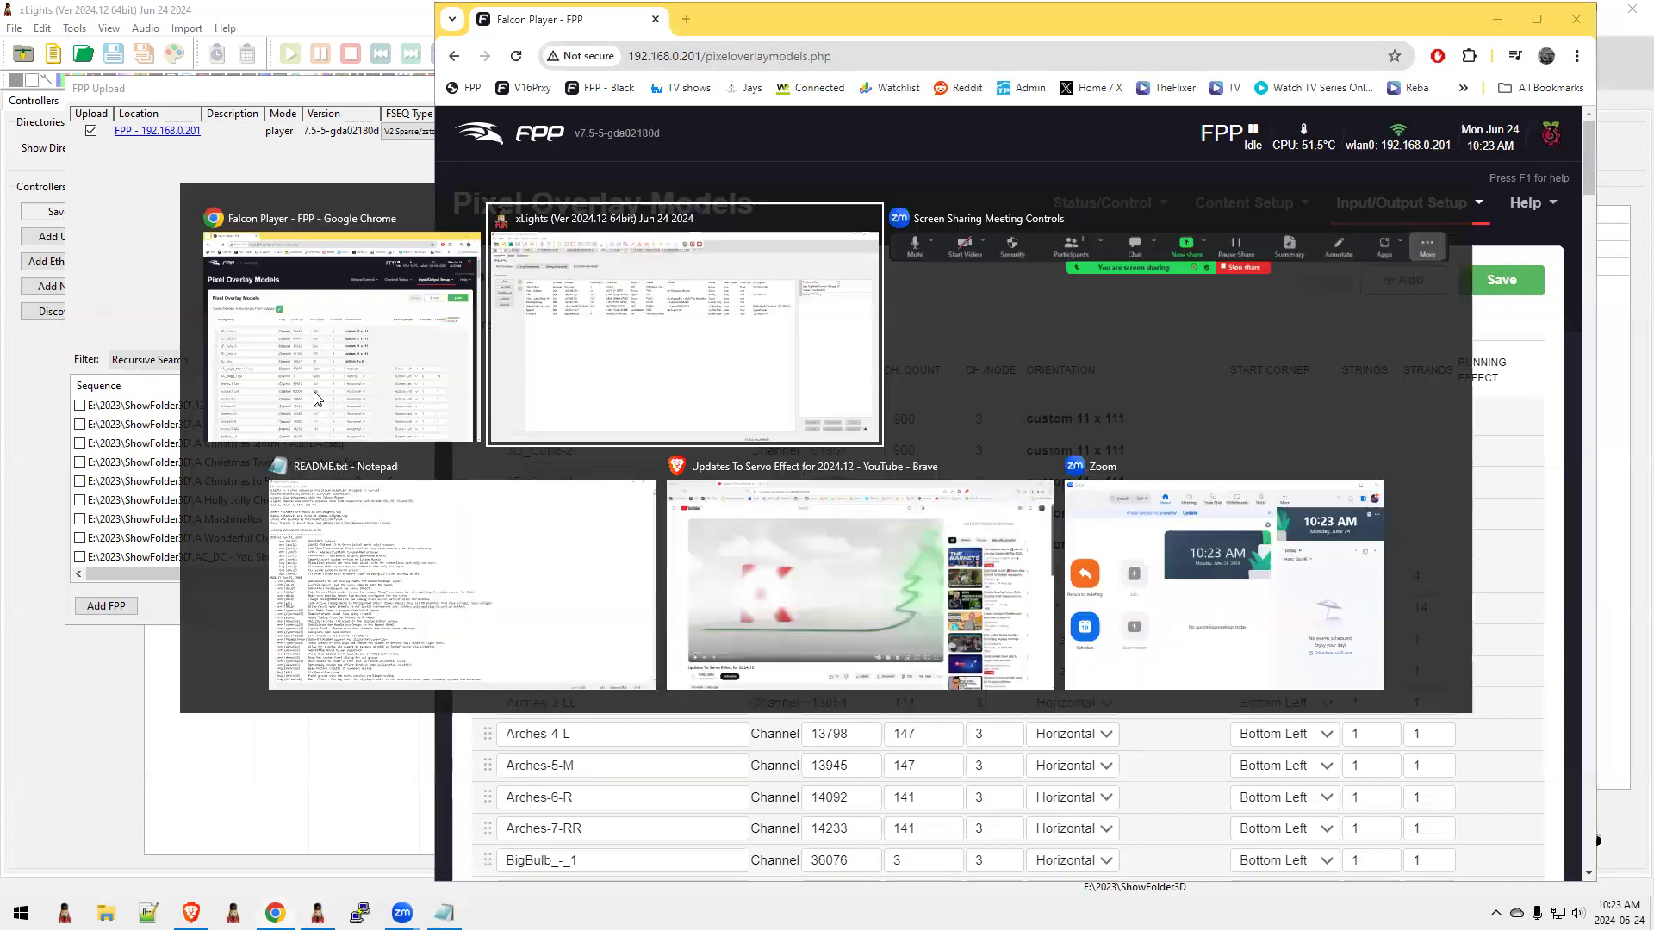
{"action": "key", "text": "Tab"}
{"action": "key", "text": "Tab"}
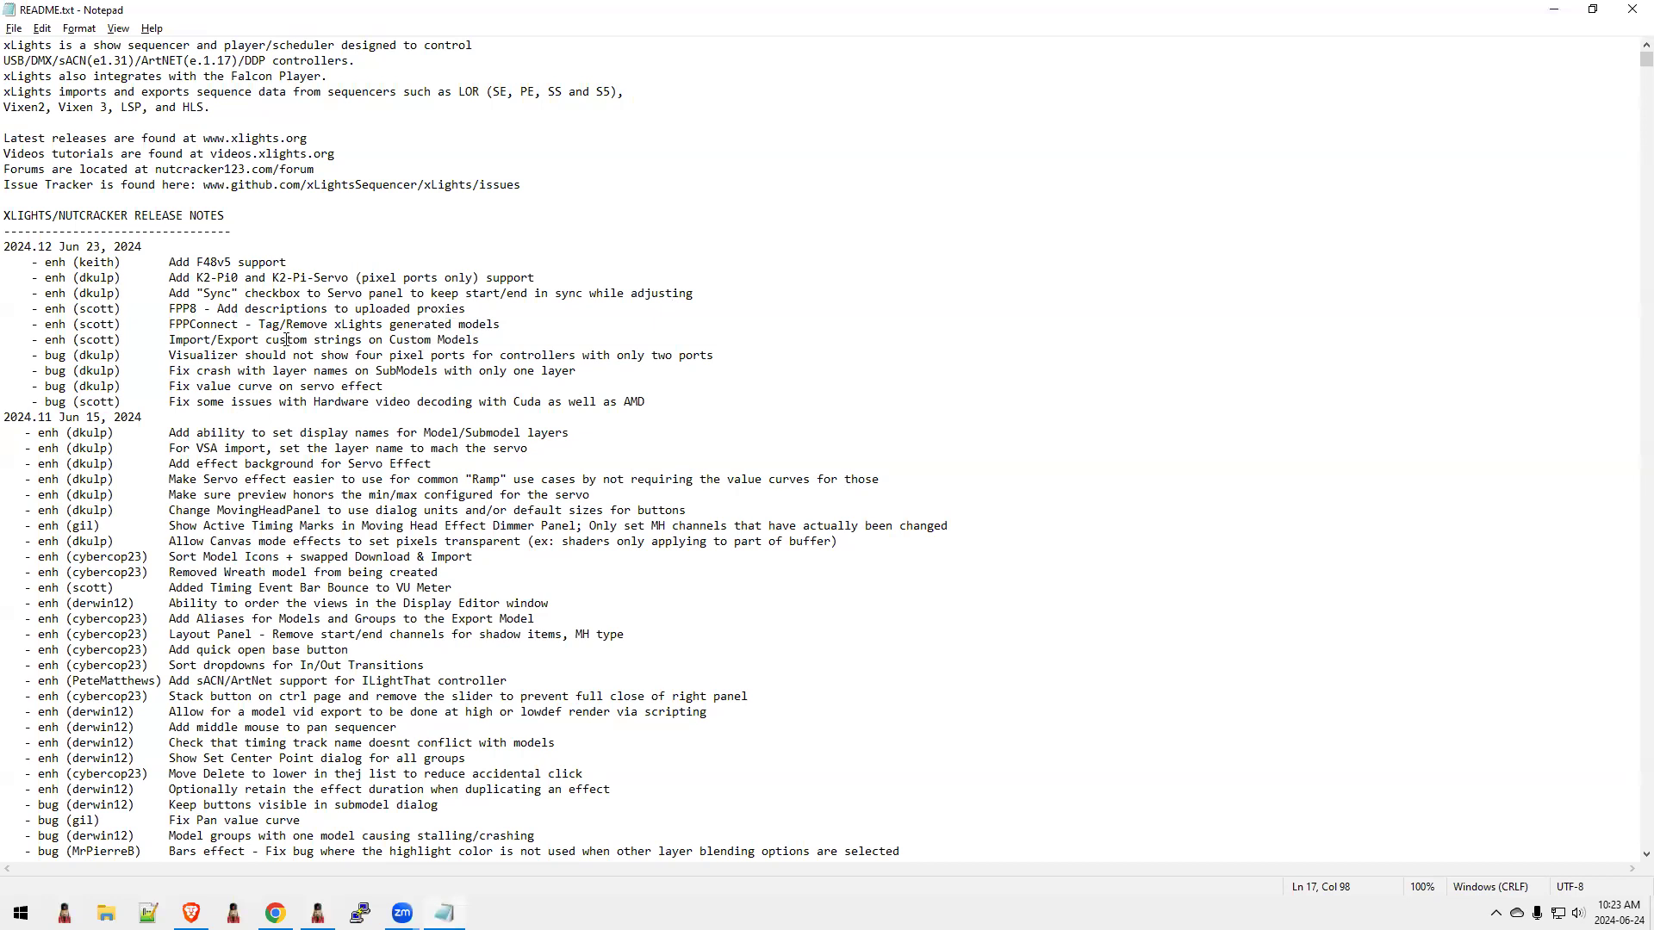
{"action": "left_click_drag", "start_coordinate": [168, 343], "coordinate": [490, 343]}
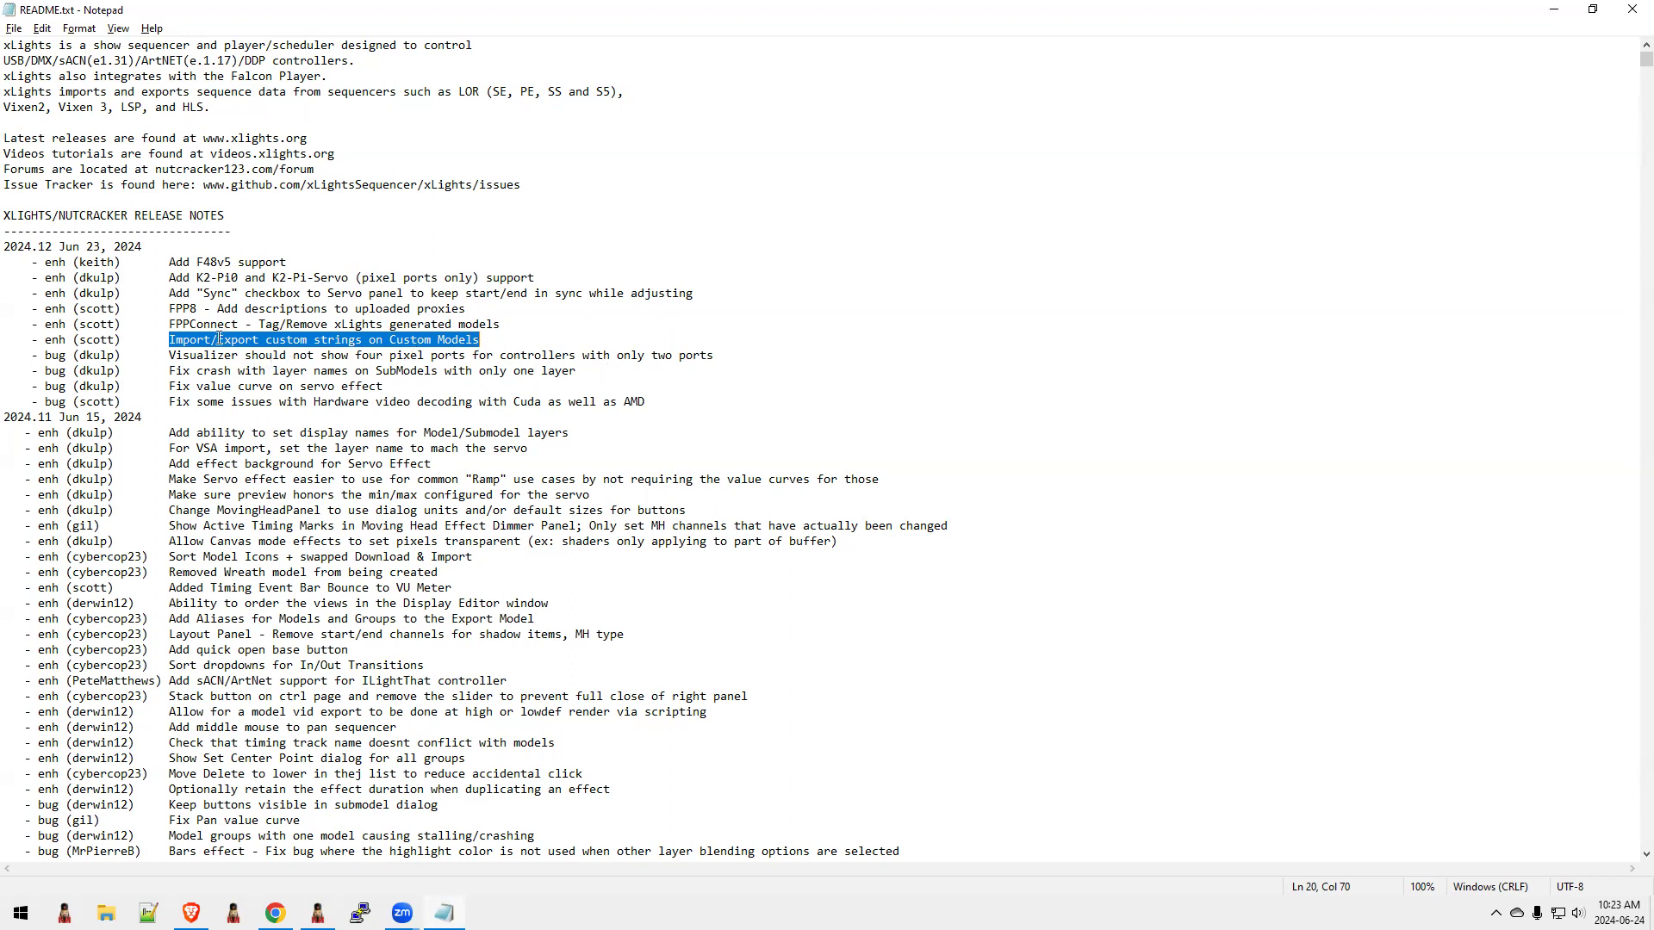
{"action": "left_click_drag", "start_coordinate": [168, 355], "coordinate": [716, 353]}
Return to xLights and close the FPP Upload dialog without uploading
{"action": "key", "text": "alt+Tab"}
{"action": "key", "text": "alt+Tab"}
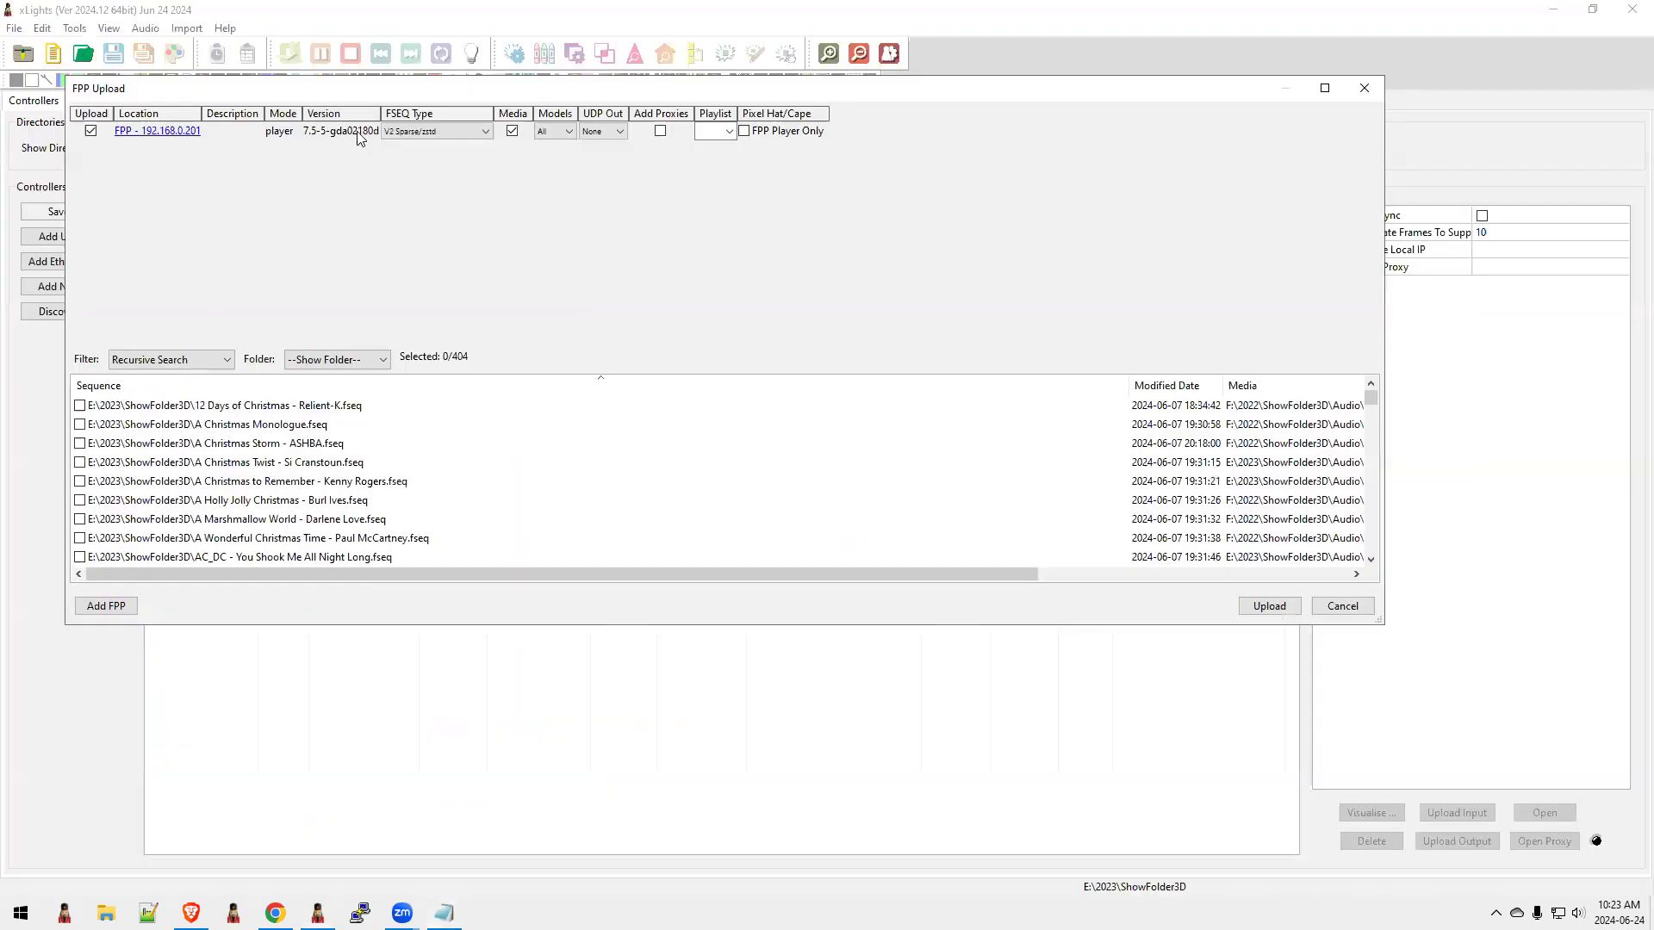
{"action": "left_click", "coordinate": [1367, 97]}
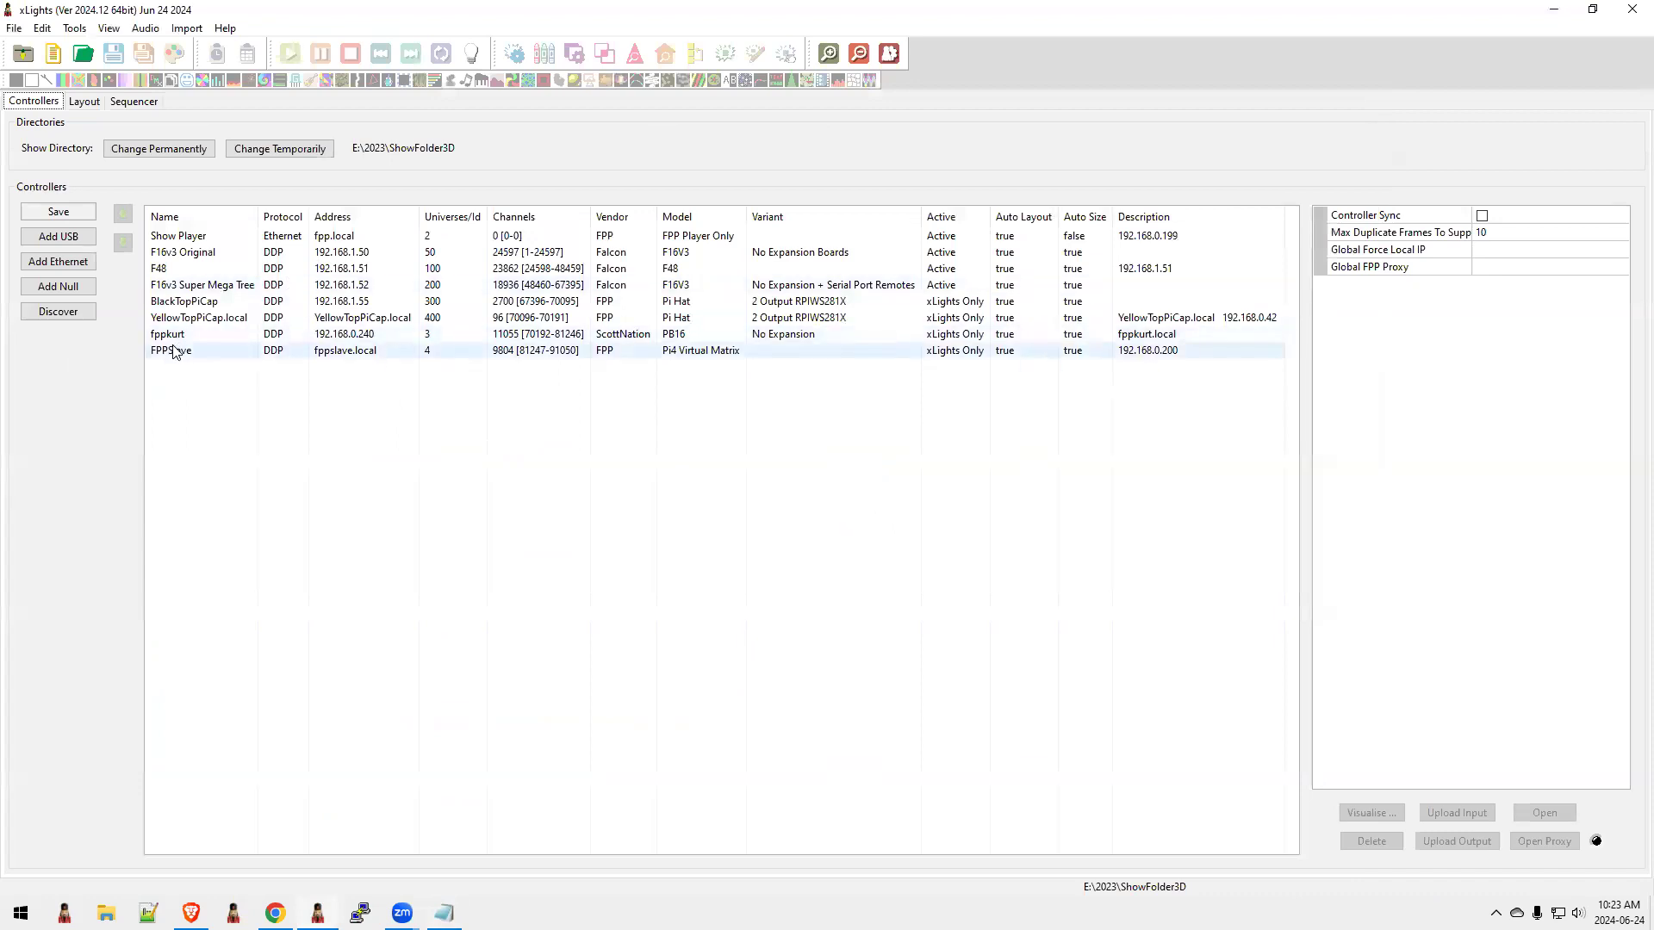
Visualise the BlackTopPiCap controller, examine its pixel ports and assigned models, and close the visualiser
{"action": "left_click", "coordinate": [184, 303]}
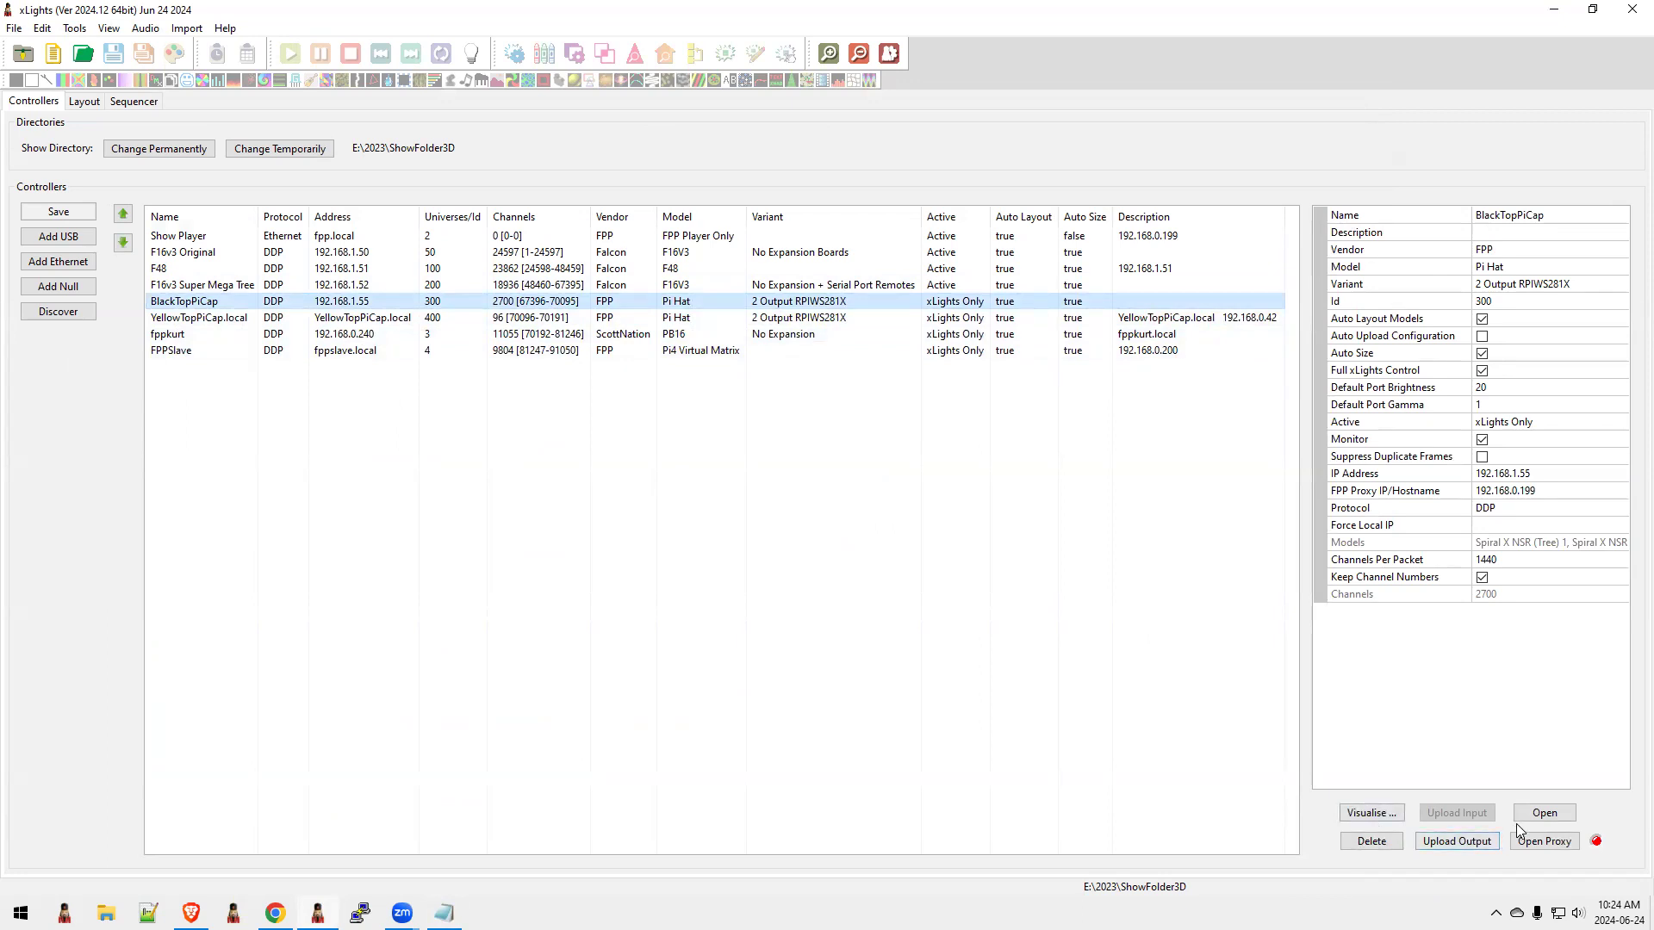
{"action": "left_click", "coordinate": [1375, 817]}
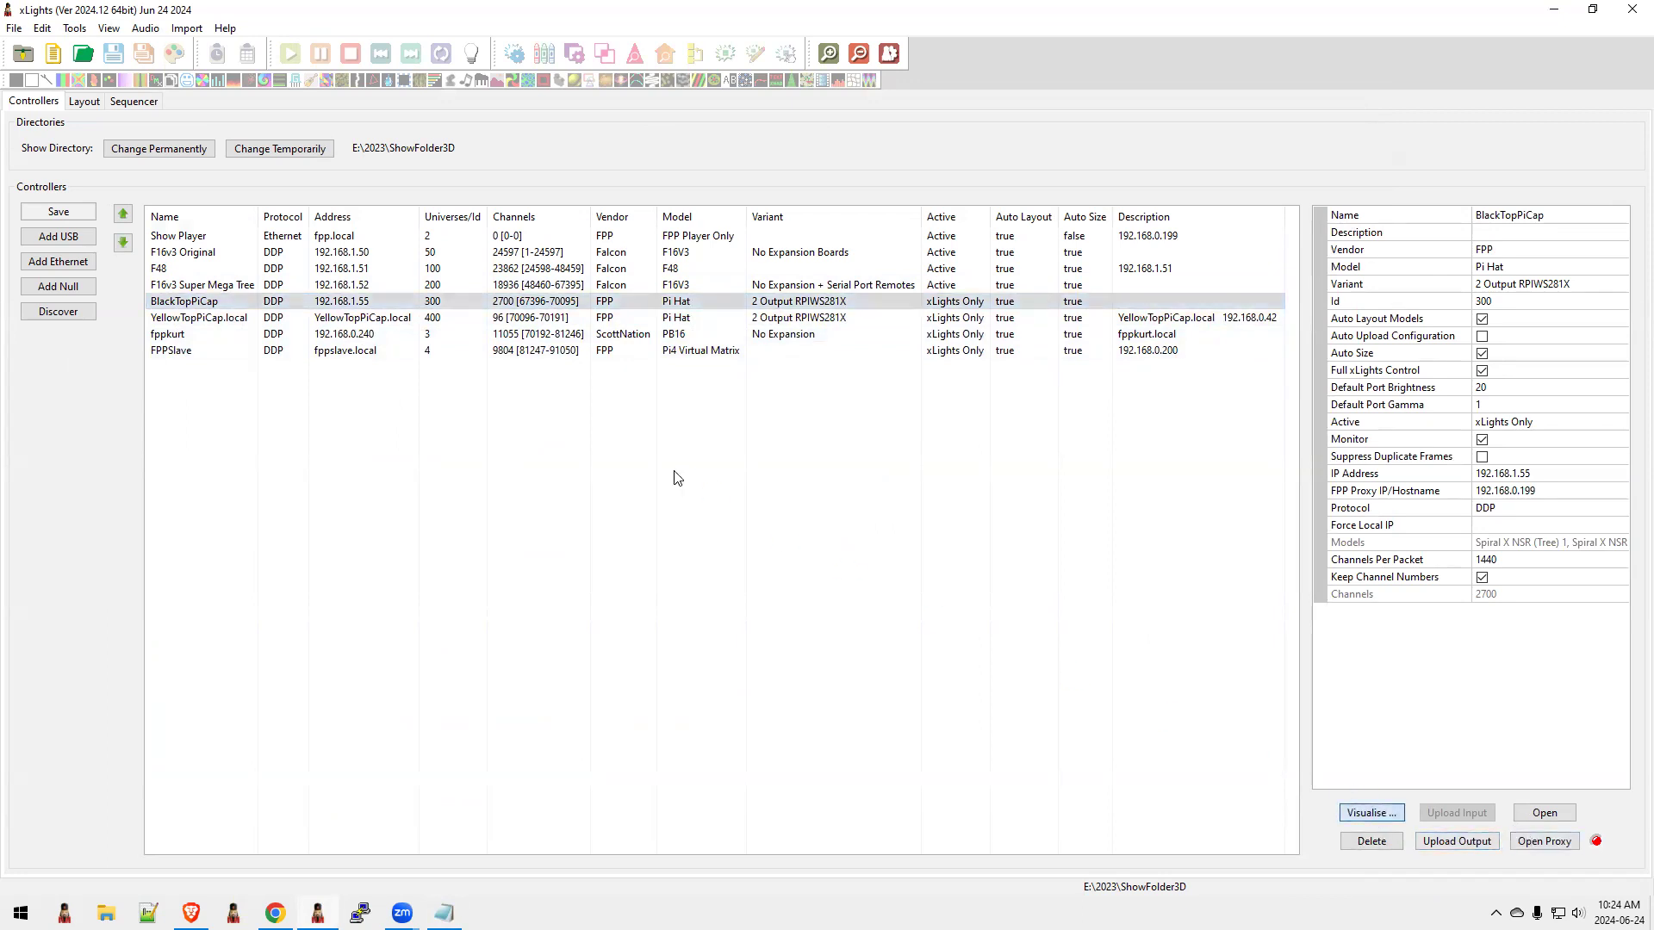
{"action": "mouse_move", "coordinate": [118, 160]}
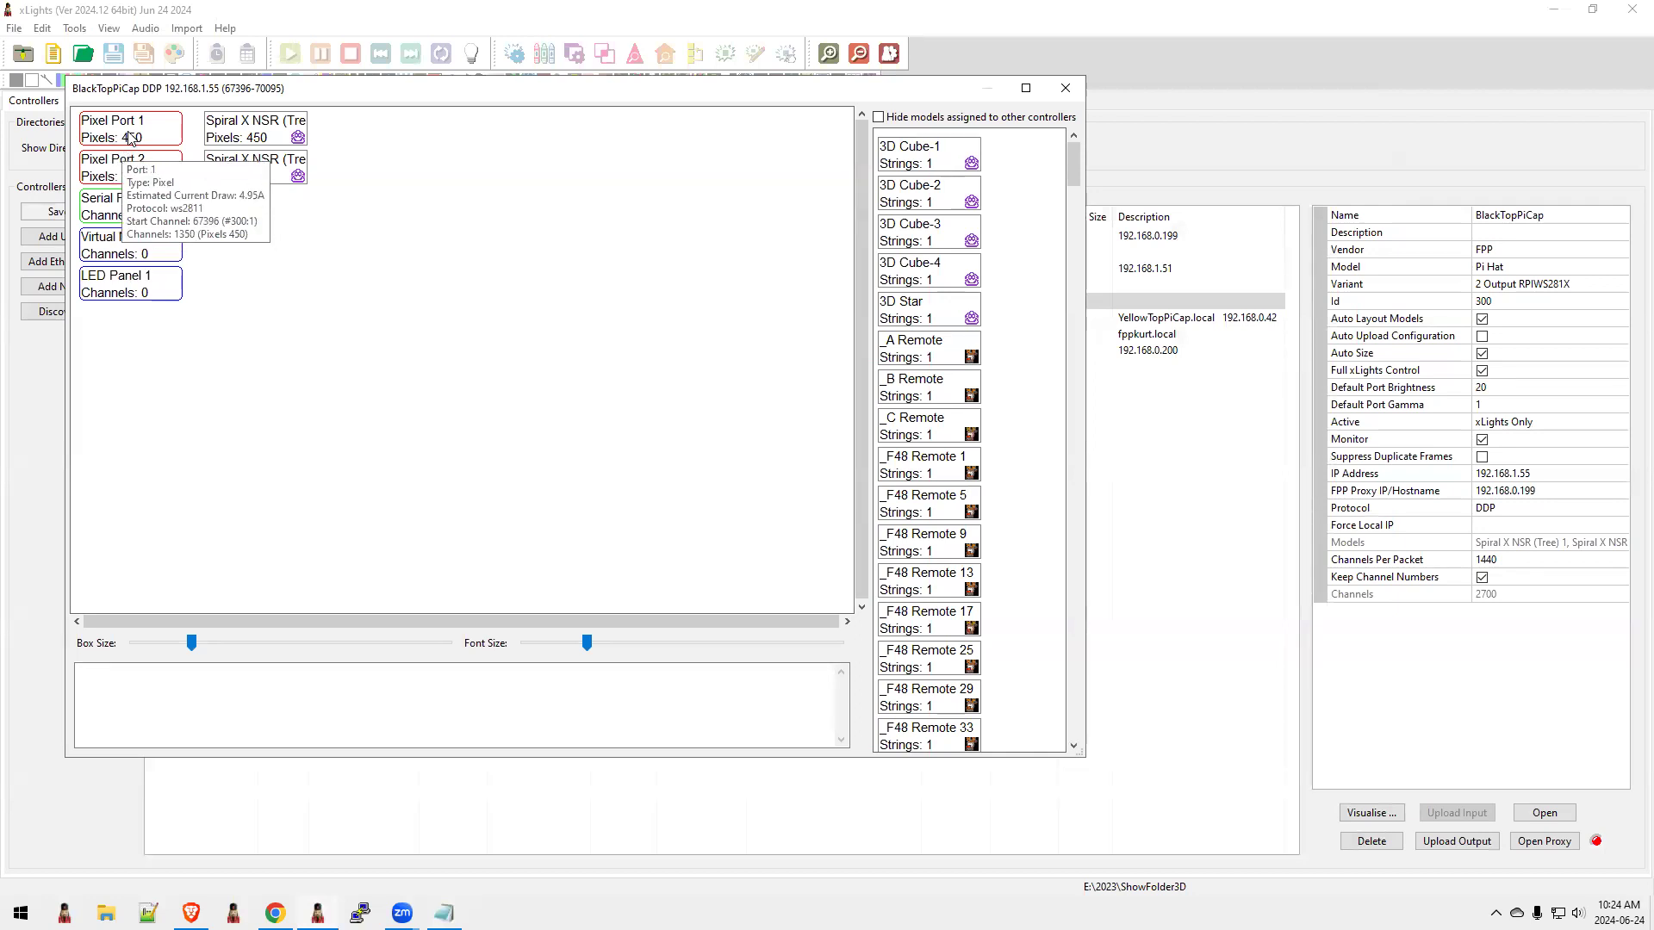
{"action": "mouse_move", "coordinate": [111, 204]}
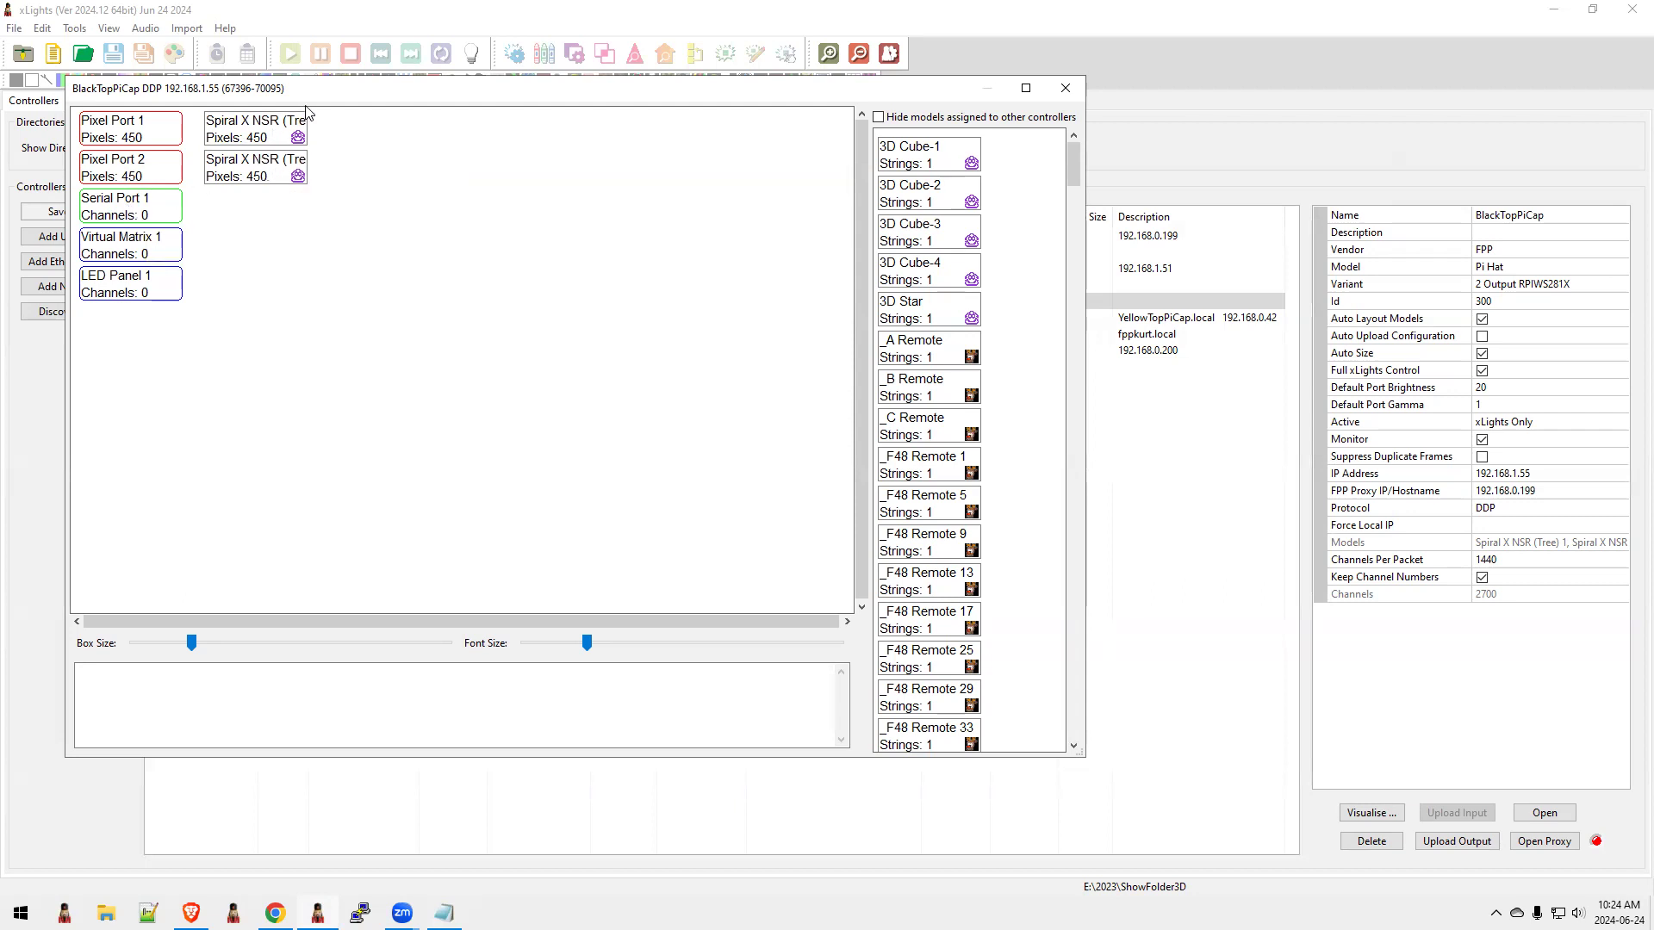
{"action": "left_click_drag", "start_coordinate": [349, 93], "coordinate": [516, 130]}
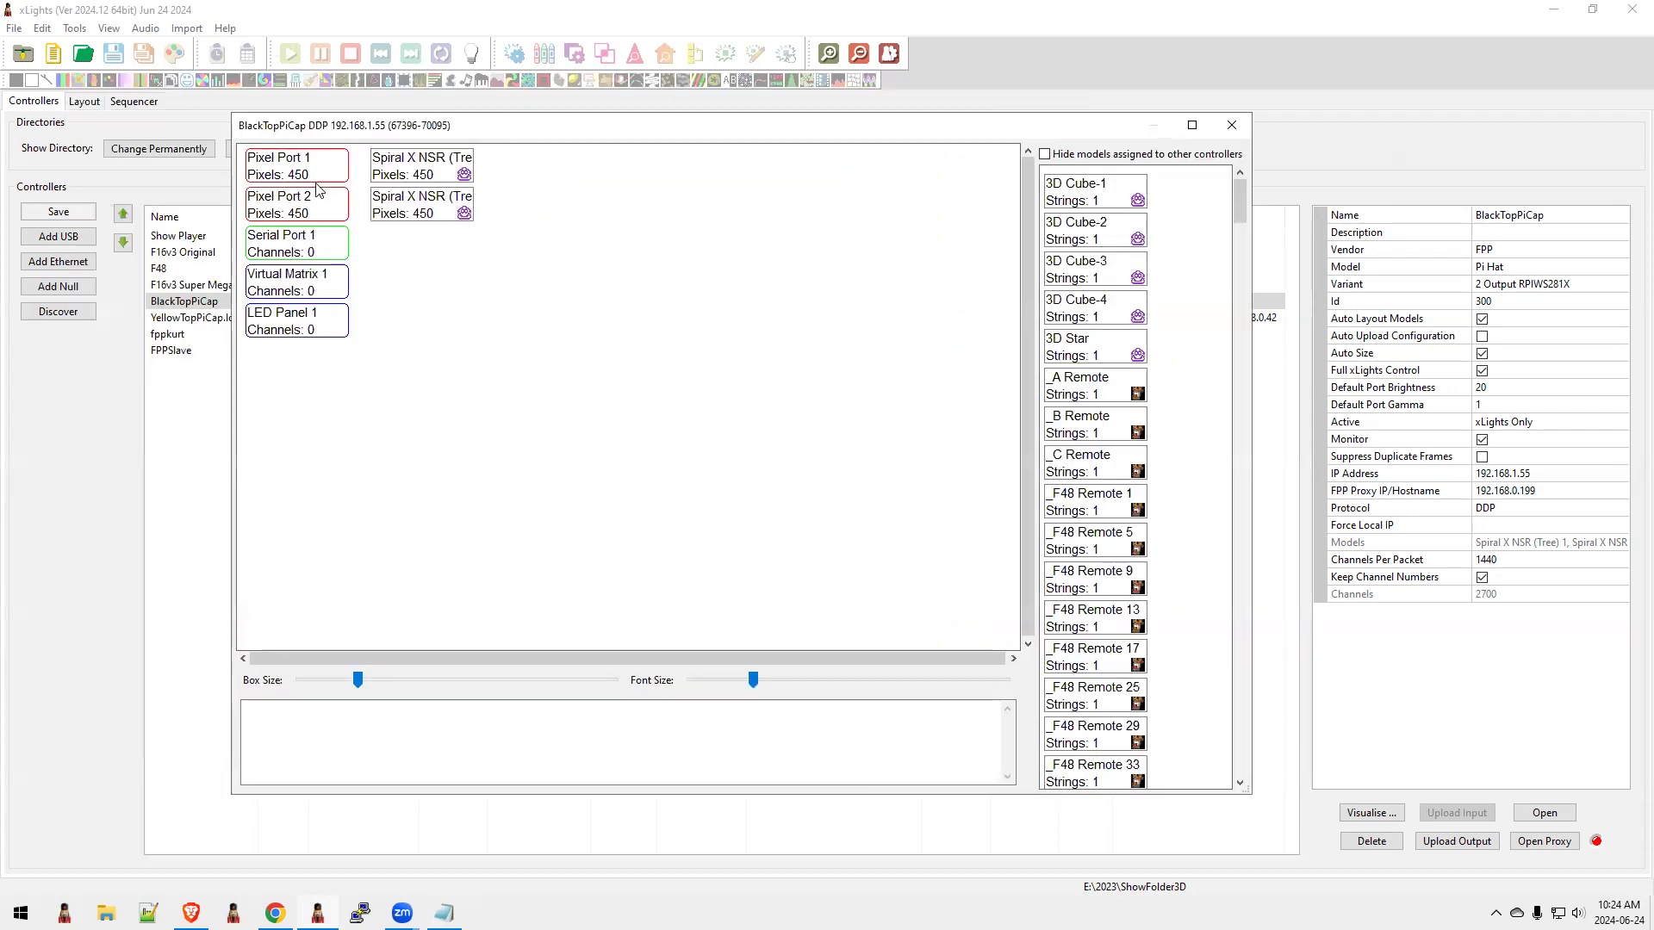
{"action": "mouse_move", "coordinate": [320, 198]}
{"action": "left_click", "coordinate": [1231, 125]}
Visualise the F48 controller and examine how its pixel ports are grouped
{"action": "left_click", "coordinate": [217, 270]}
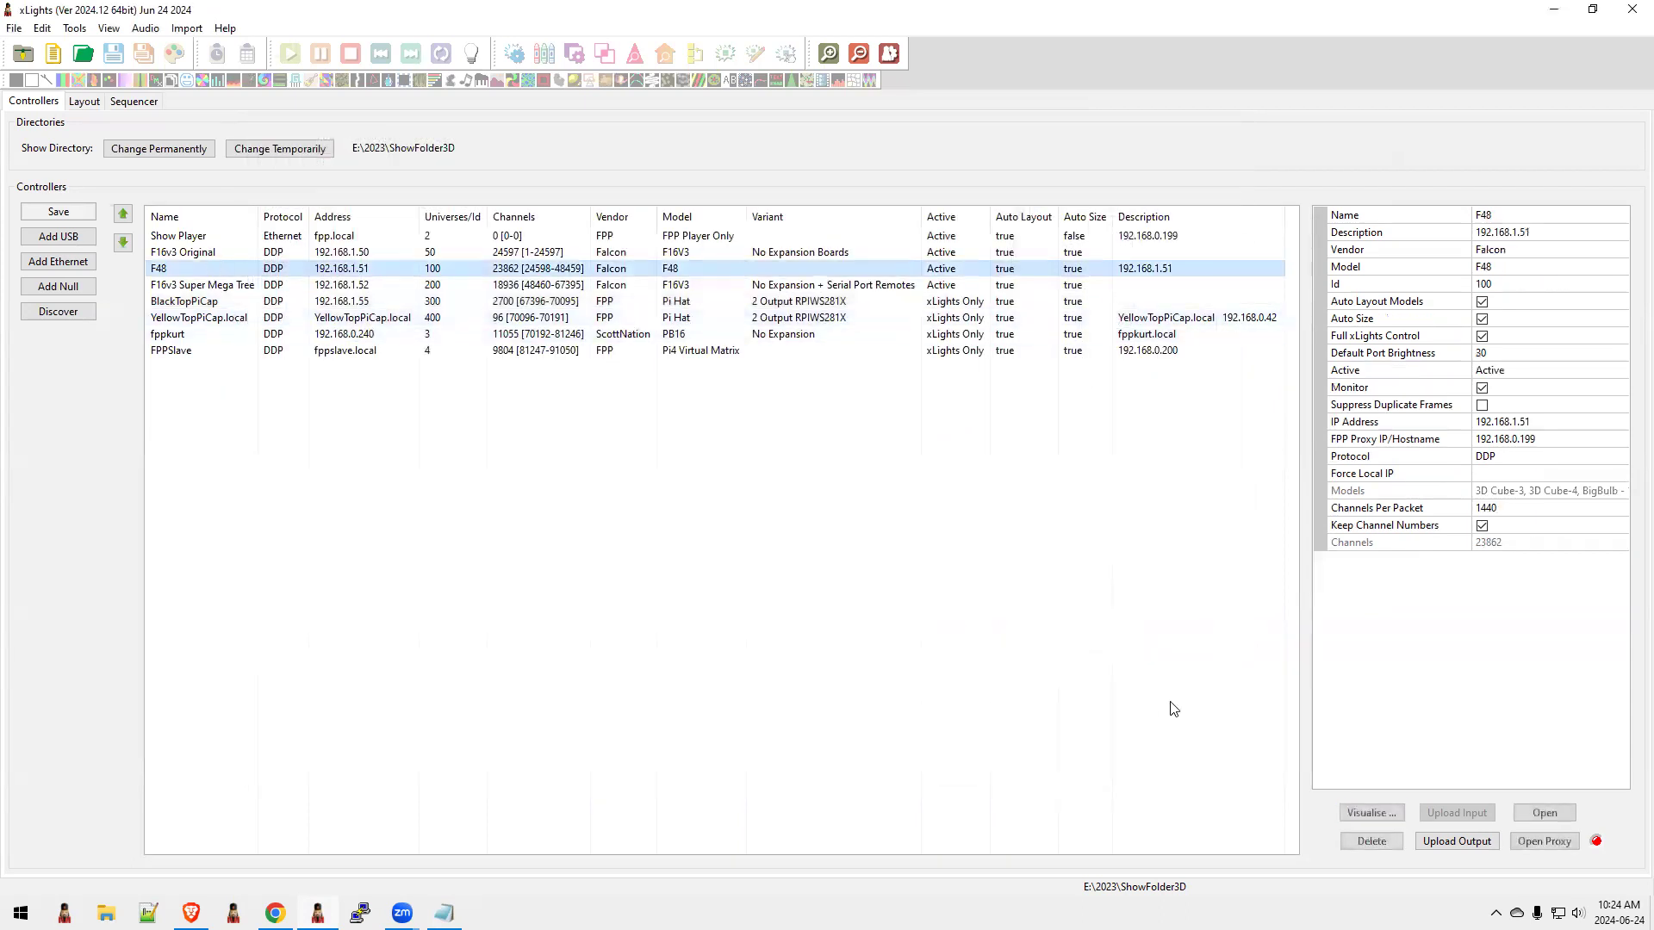
{"action": "left_click", "coordinate": [1370, 814]}
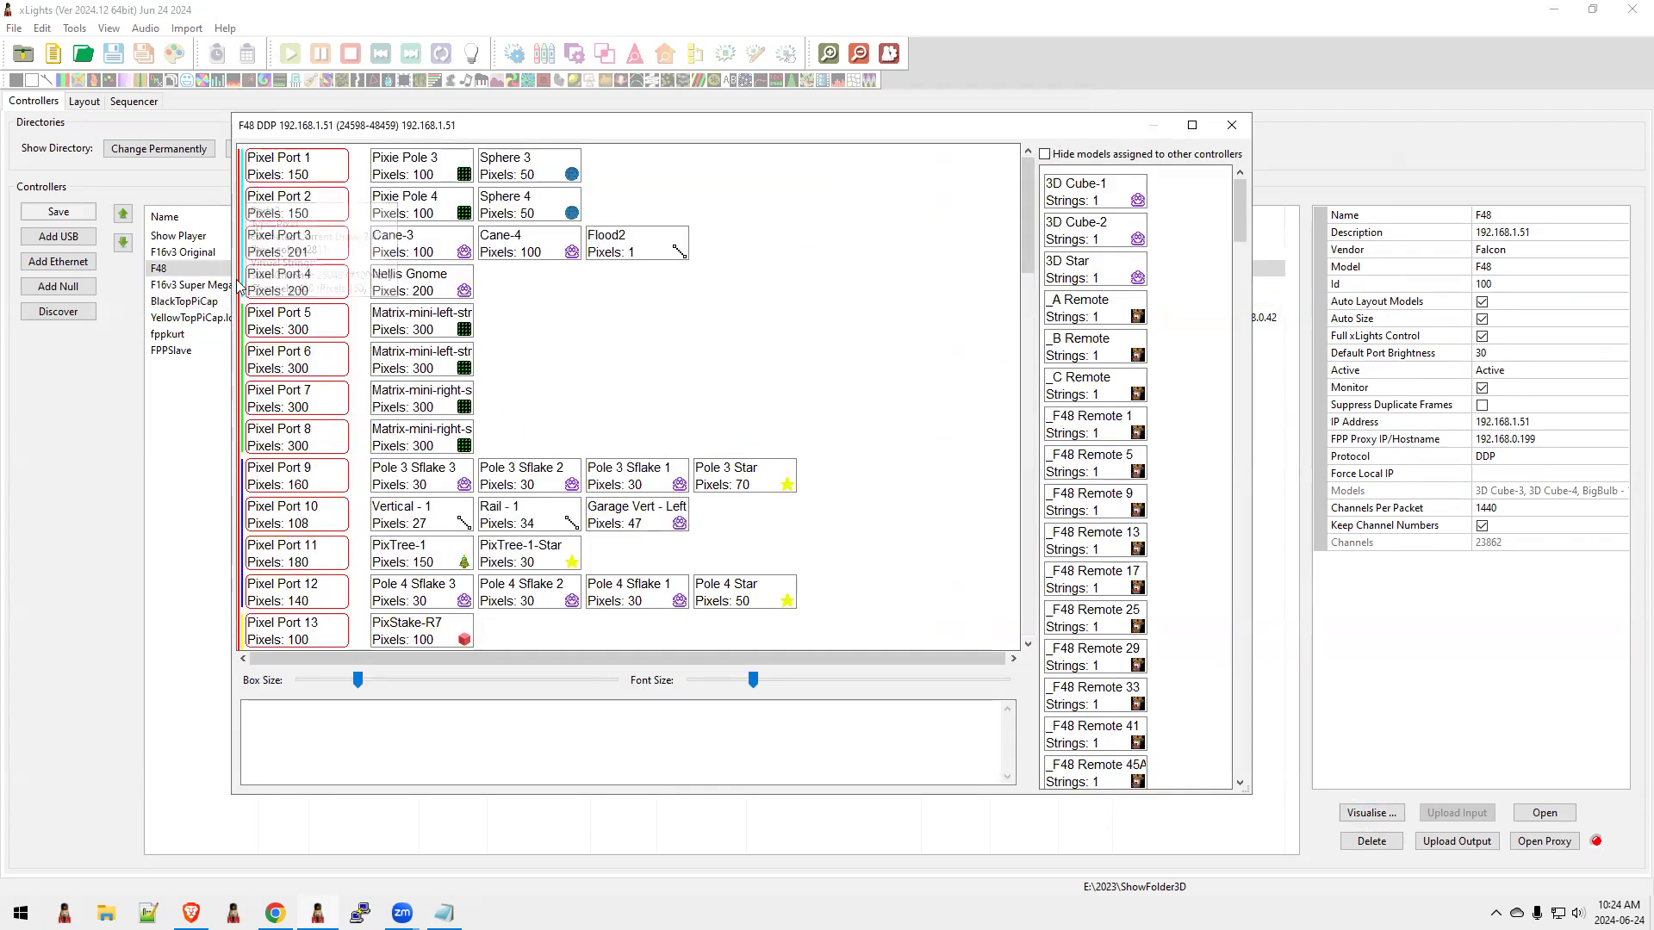
{"action": "mouse_move", "coordinate": [246, 402]}
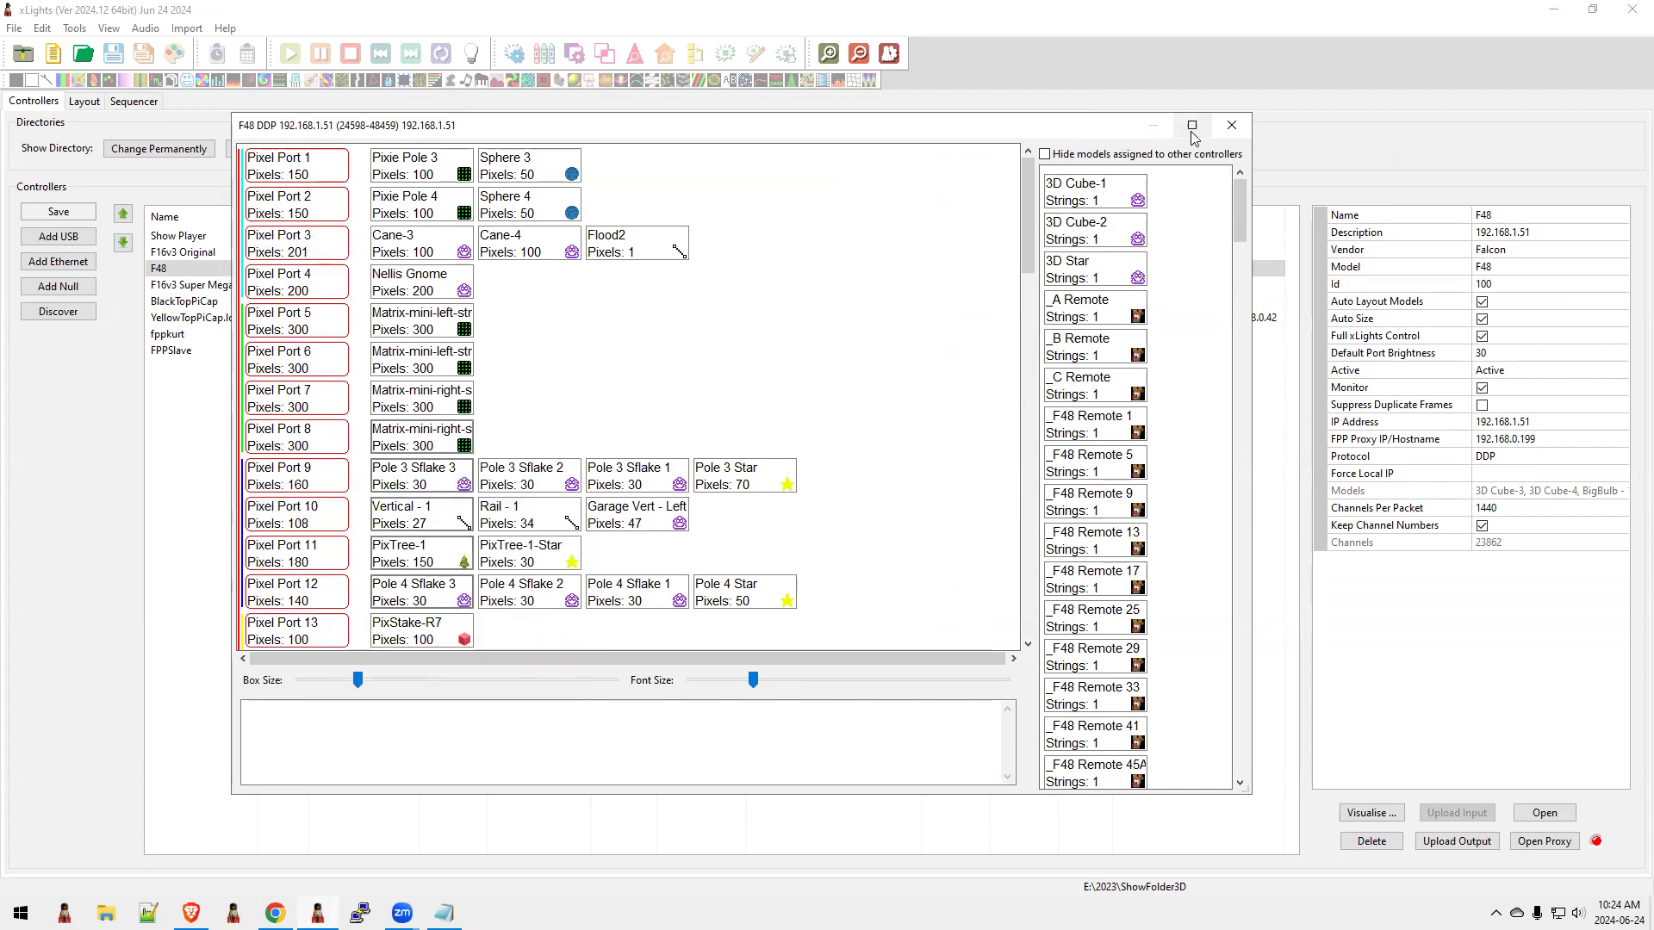
Switch to README.txt and highlight the fix for the crash with layer names on SubModels
{"action": "key", "text": "alt+Tab"}
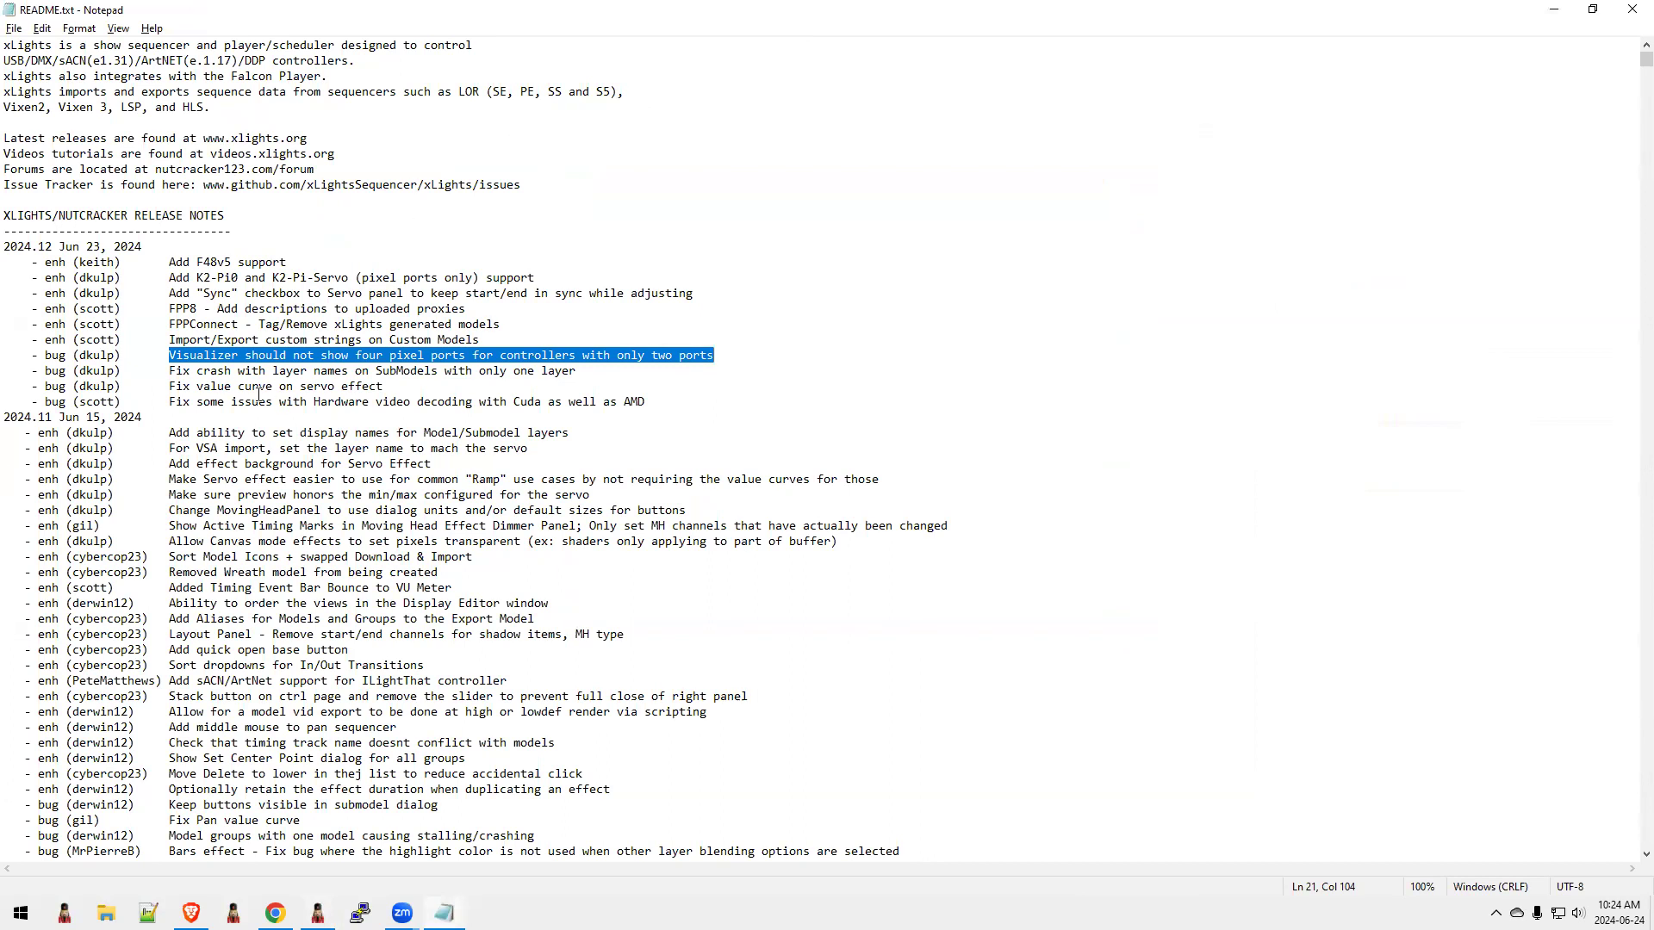
{"action": "left_click_drag", "start_coordinate": [162, 372], "coordinate": [573, 371]}
Return to xLights, close the F48 visualiser, and open the show's Layout view
{"action": "key", "text": "alt+Tab"}
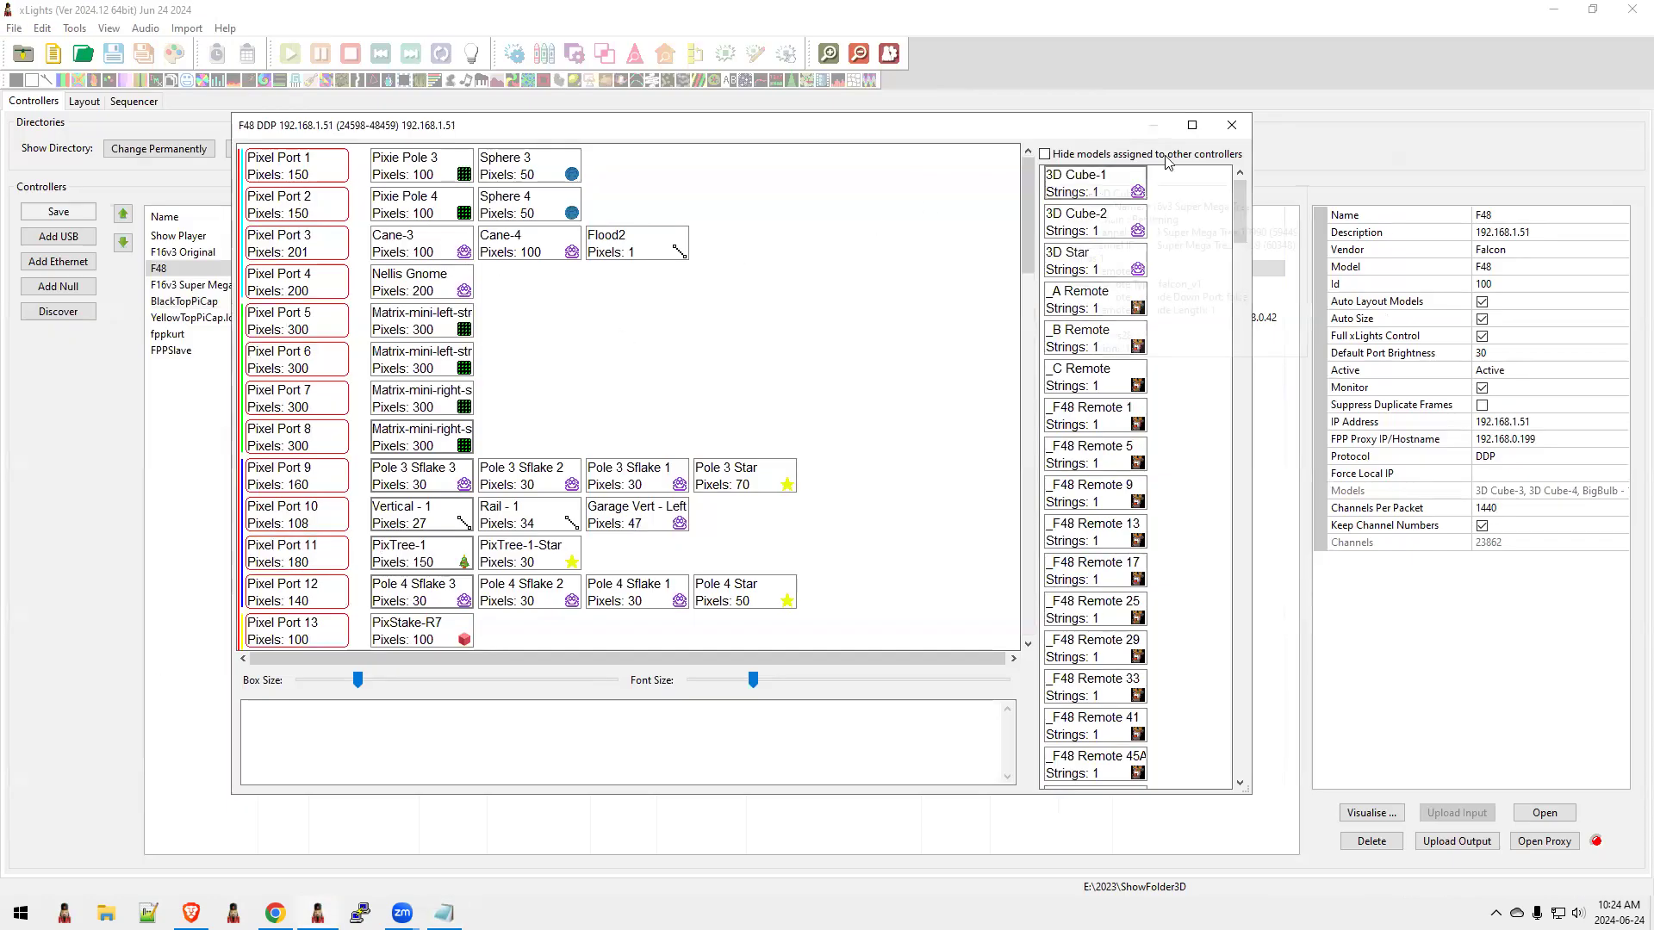
{"action": "left_click", "coordinate": [1230, 126]}
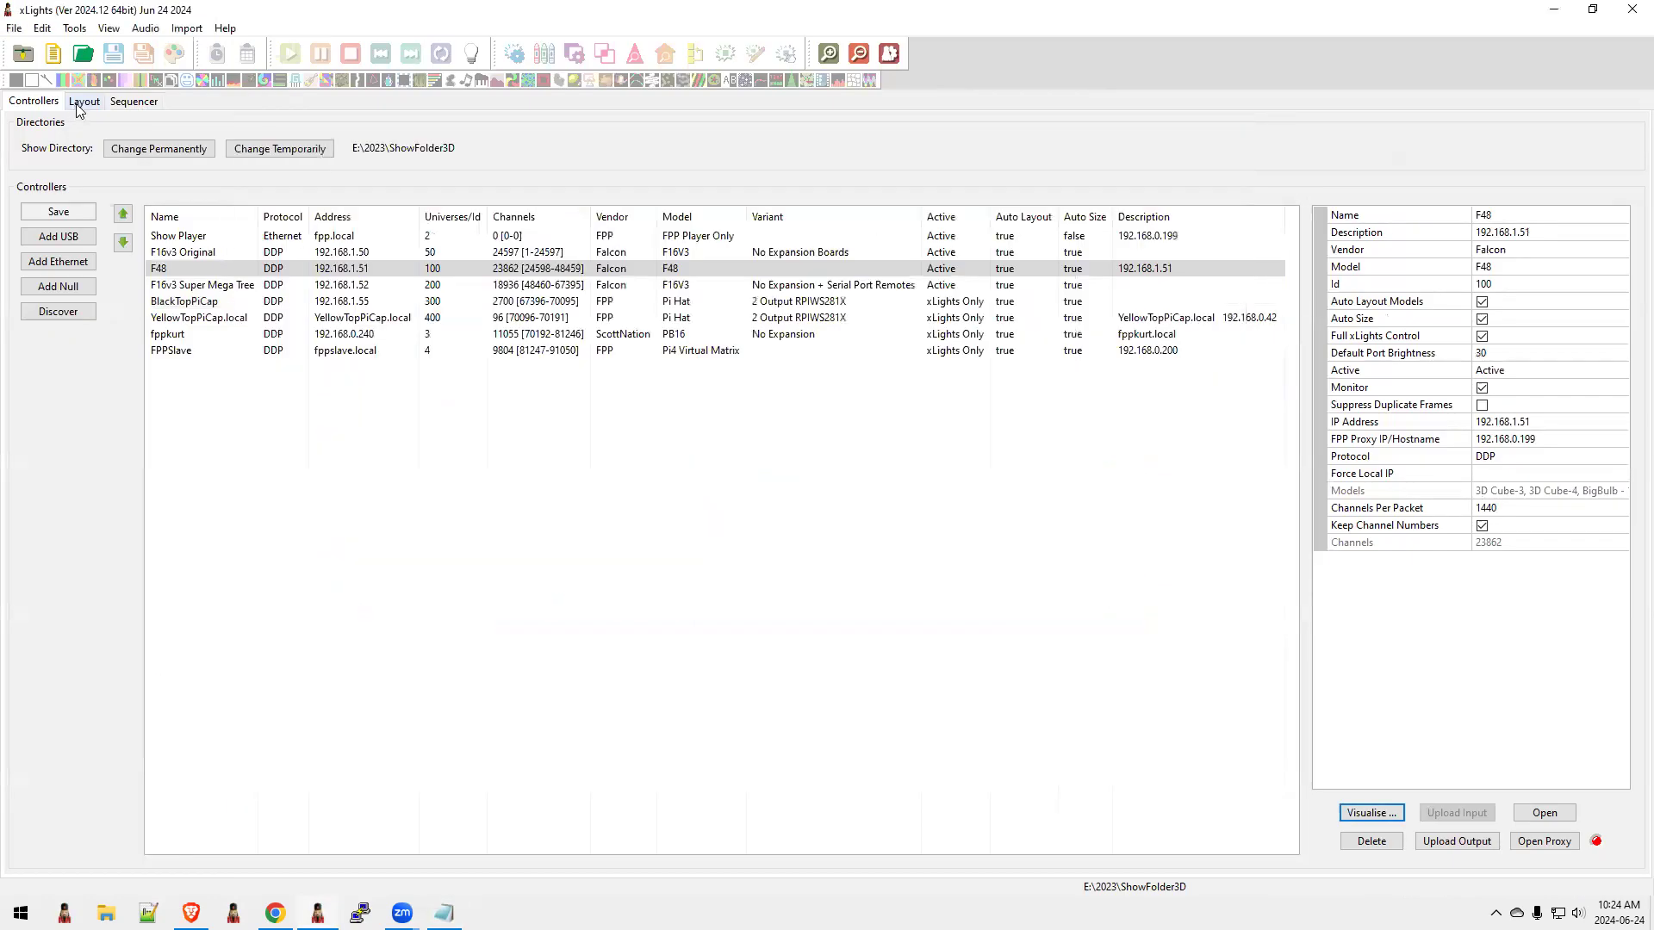
{"action": "left_click", "coordinate": [85, 103]}
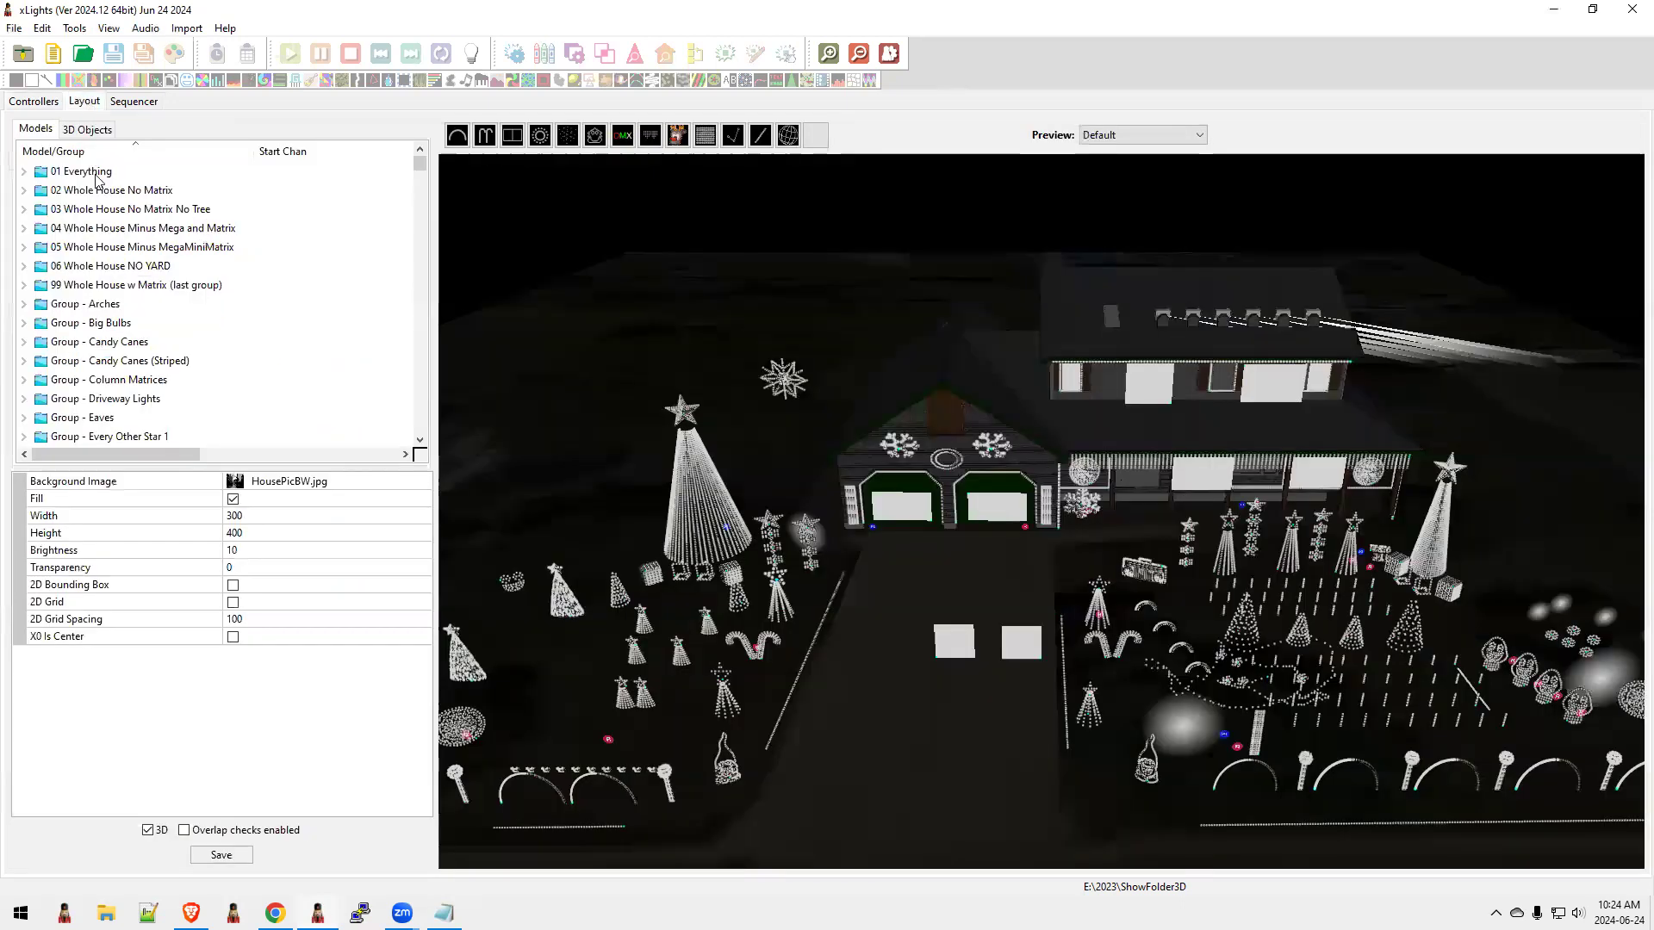
Select the BigBulb - 2 model in the layout to check its string properties, and start a new sequence
{"action": "scroll", "coordinate": [118, 325], "scroll_direction": "down", "scroll_amount": 15}
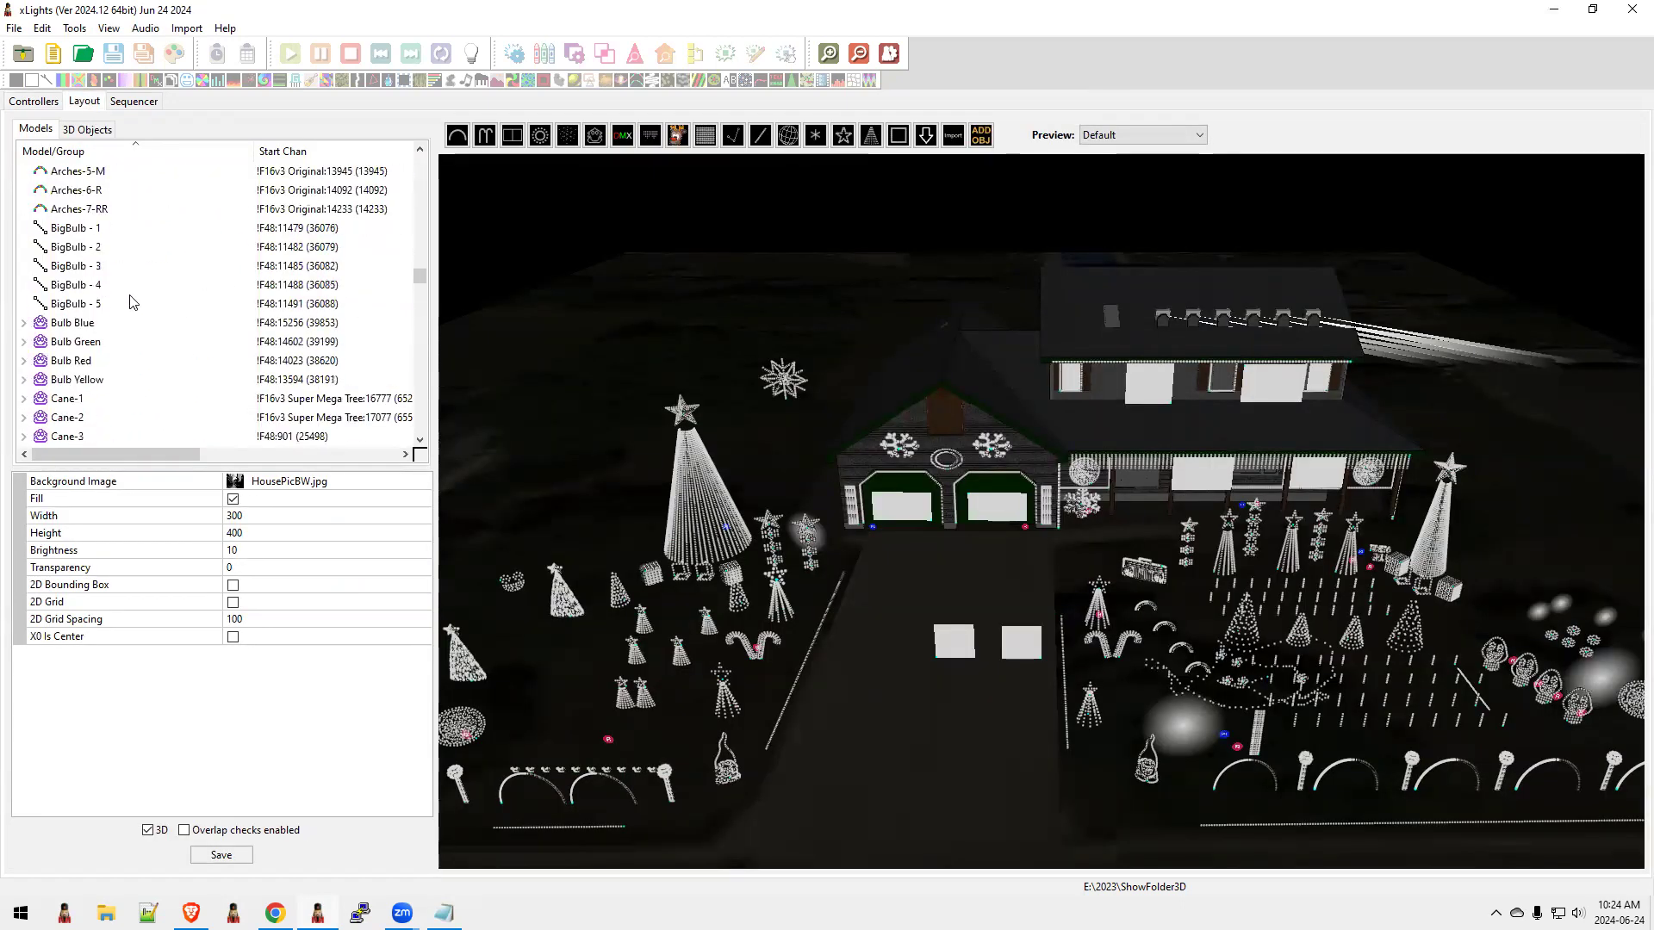
{"action": "left_click", "coordinate": [68, 249]}
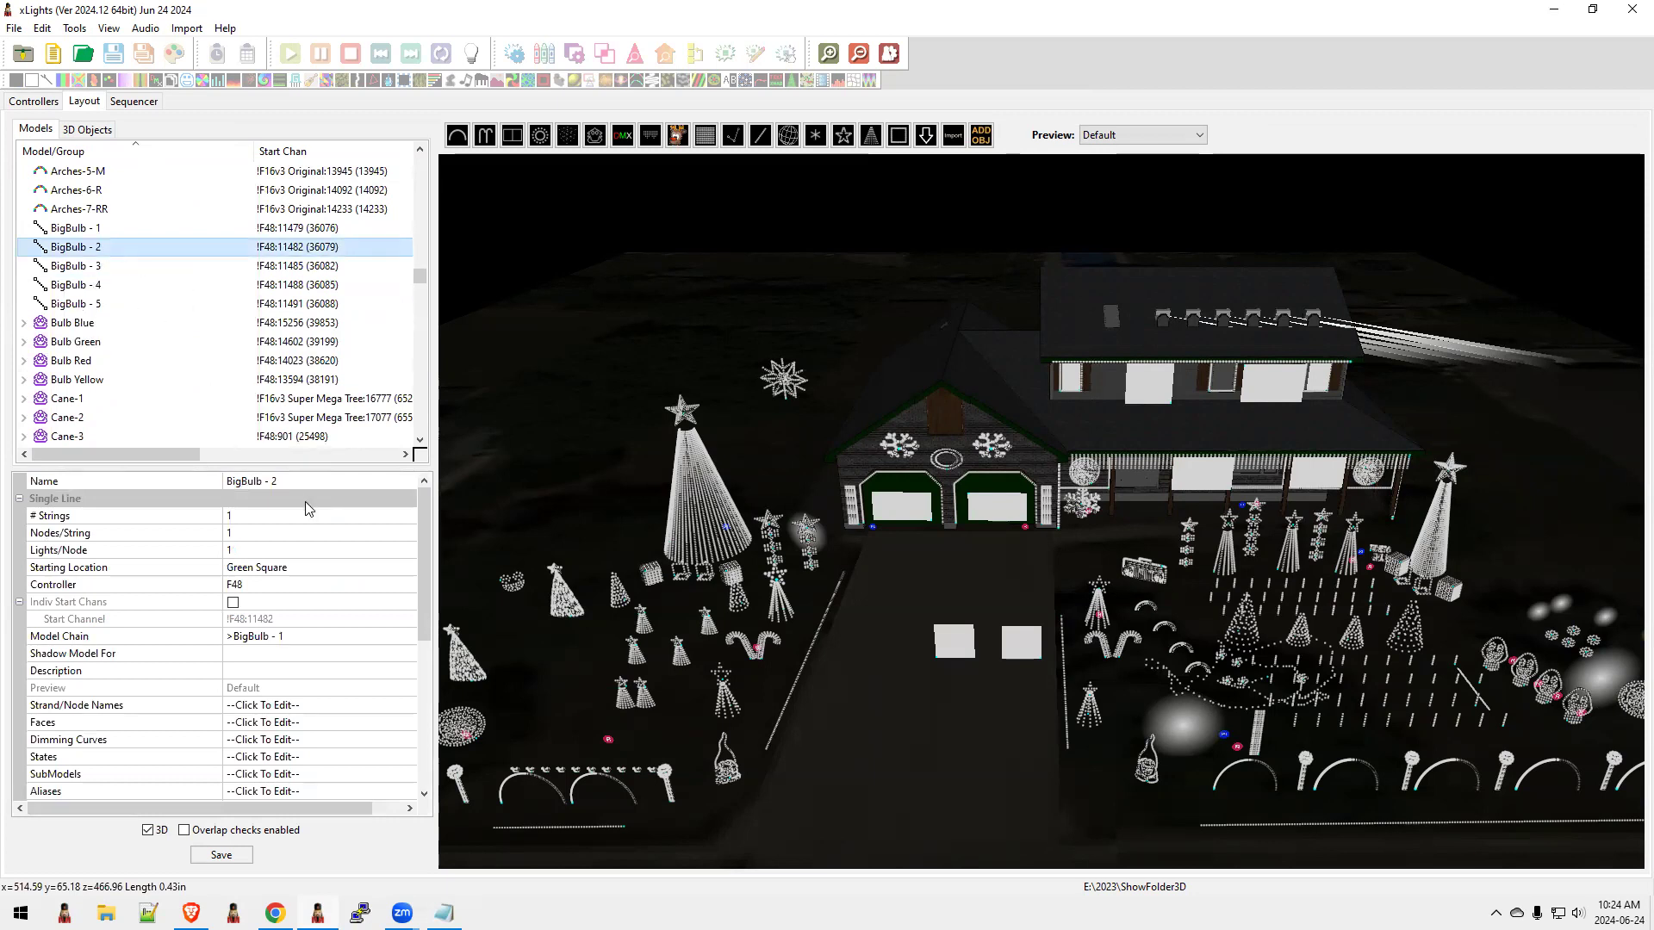
{"action": "left_click", "coordinate": [53, 54]}
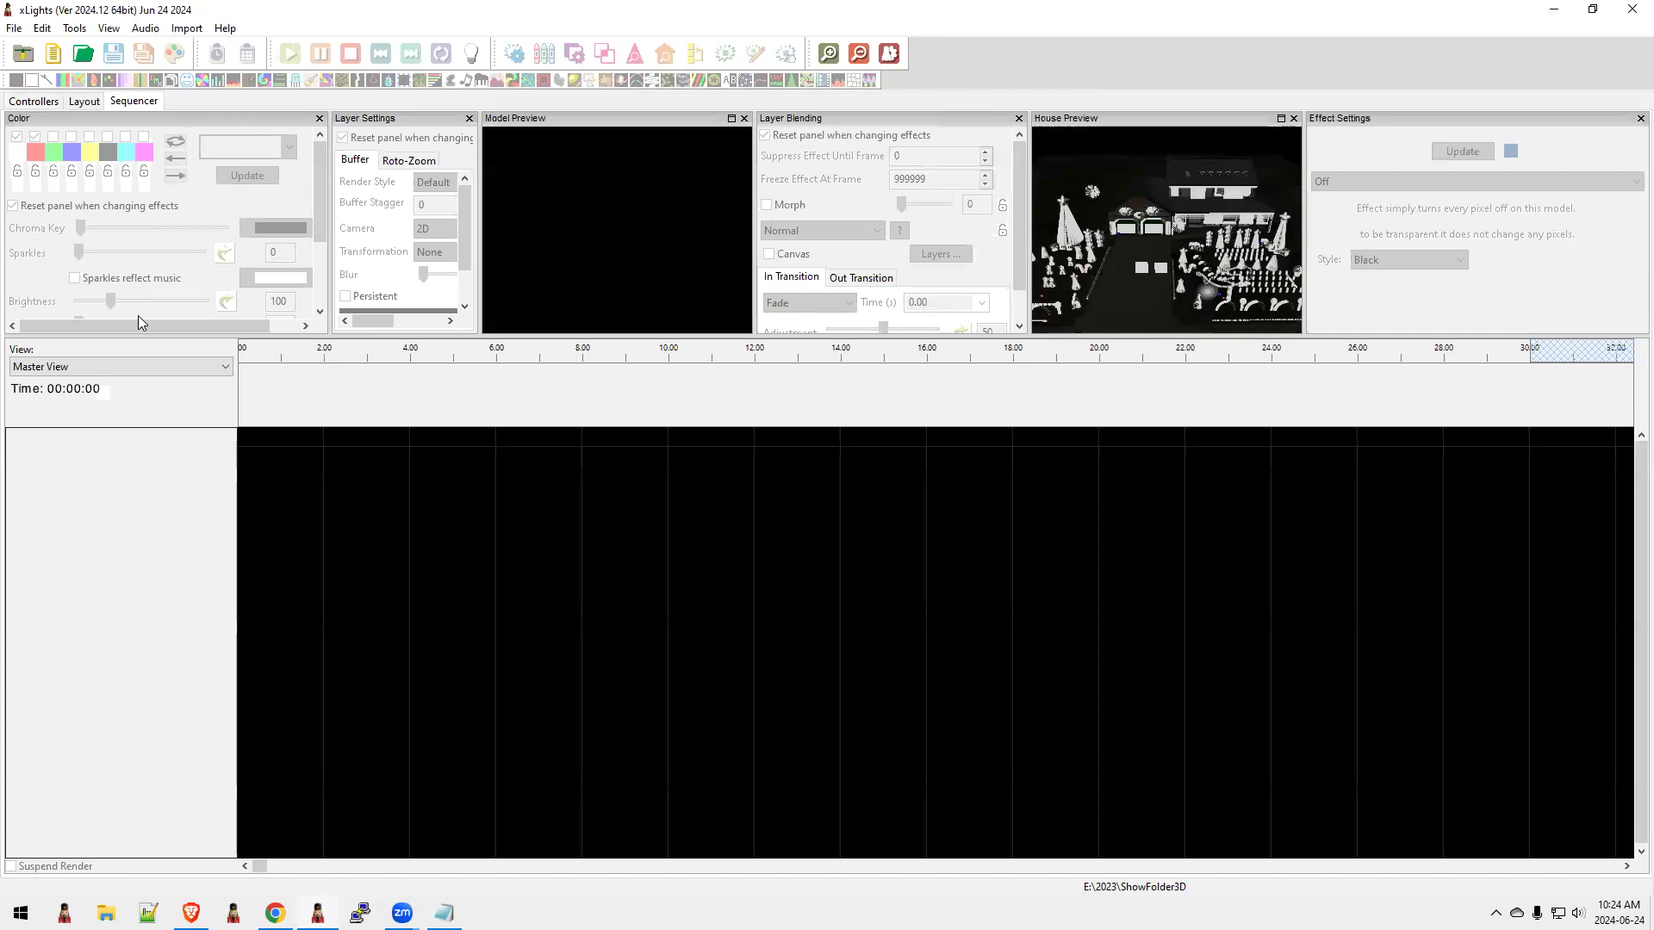
Find the BigBulb models in the sequencer's model rows and expand BigBulb - 5 to its strand
{"action": "scroll", "coordinate": [178, 589], "scroll_direction": "down", "scroll_amount": 10}
{"action": "scroll", "coordinate": [146, 660], "scroll_direction": "down", "scroll_amount": 15}
{"action": "scroll", "coordinate": [147, 661], "scroll_direction": "down", "scroll_amount": 8}
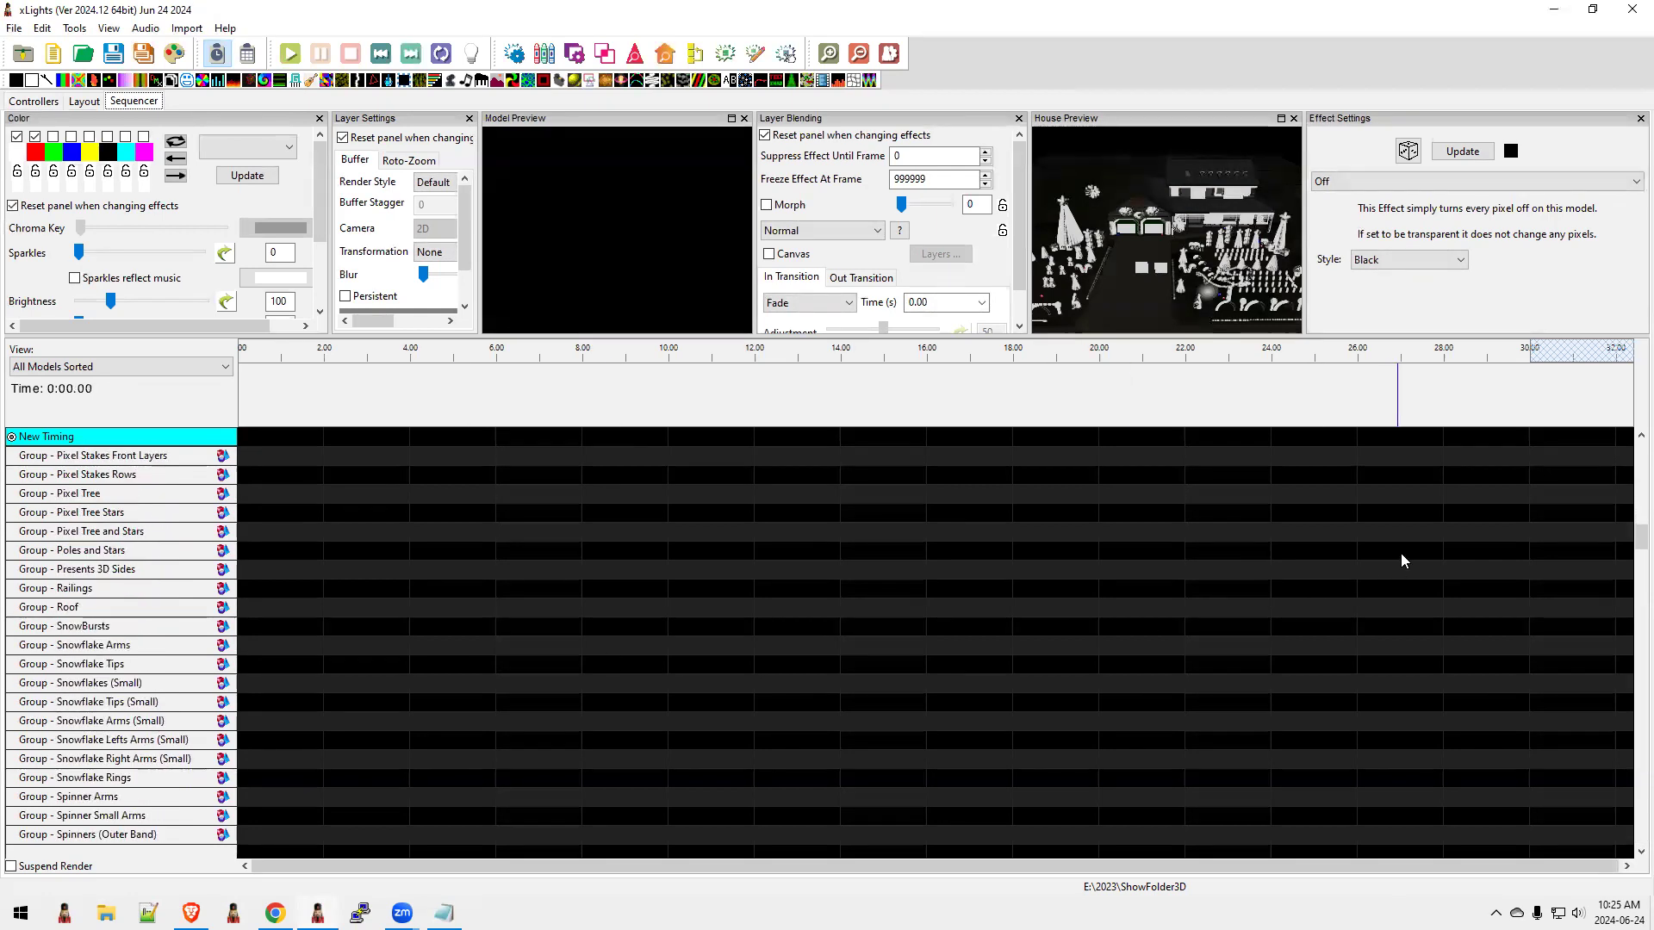
{"action": "left_click_drag", "start_coordinate": [1632, 538], "coordinate": [1628, 637]}
{"action": "left_click", "coordinate": [100, 570]}
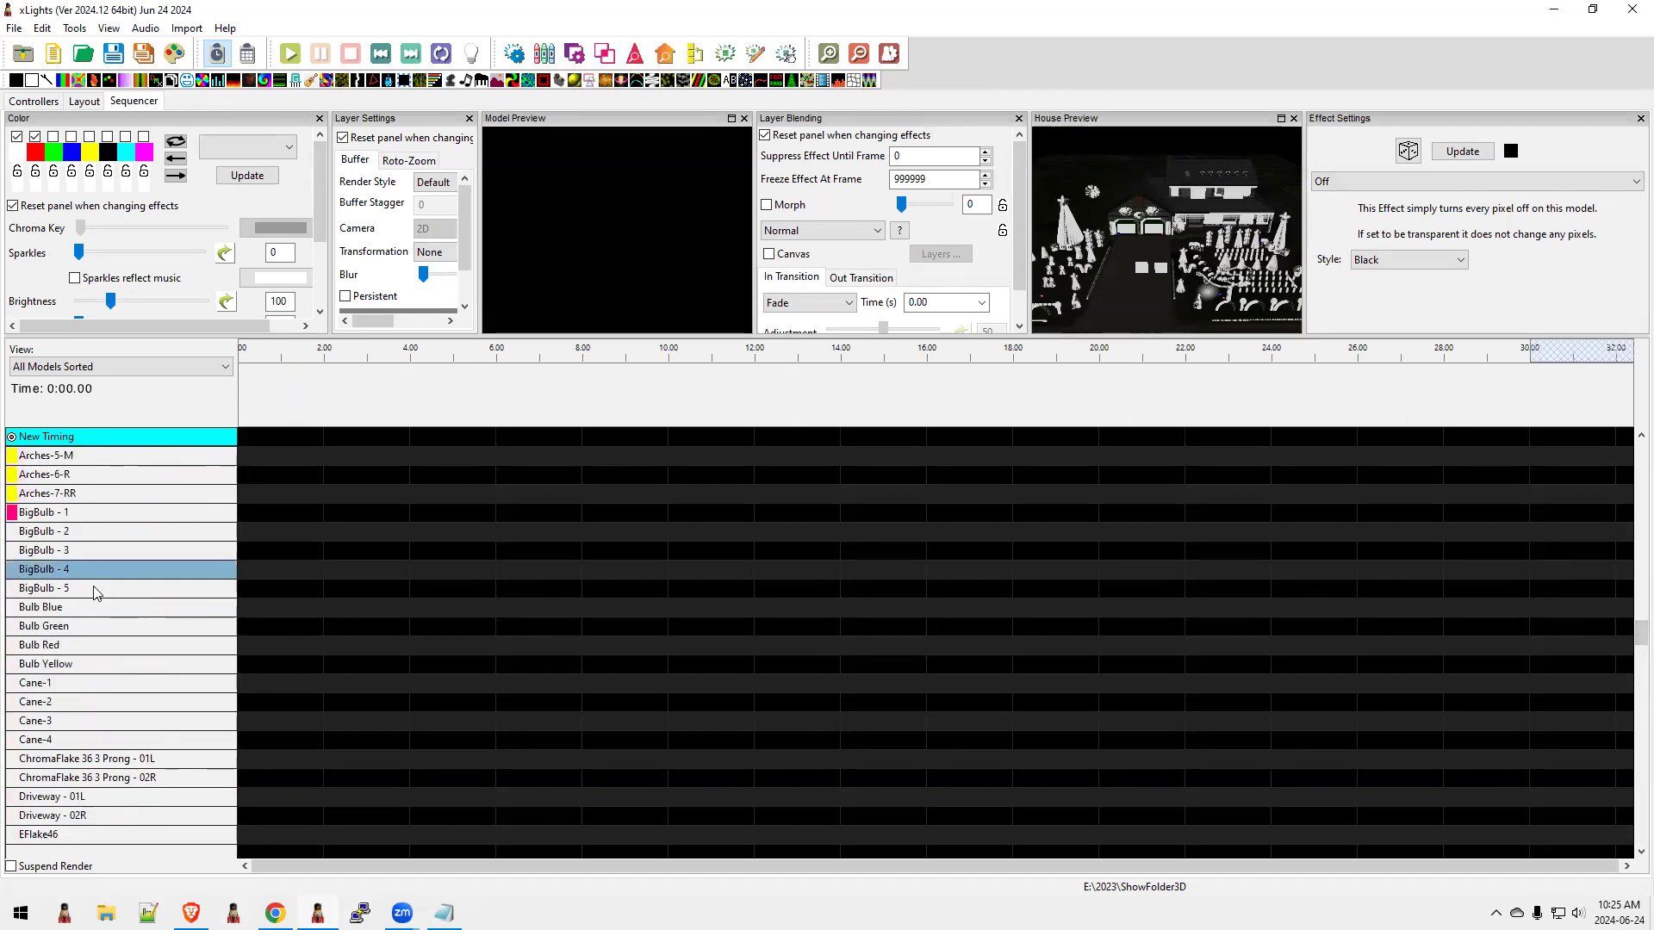
{"action": "right_click", "coordinate": [96, 590]}
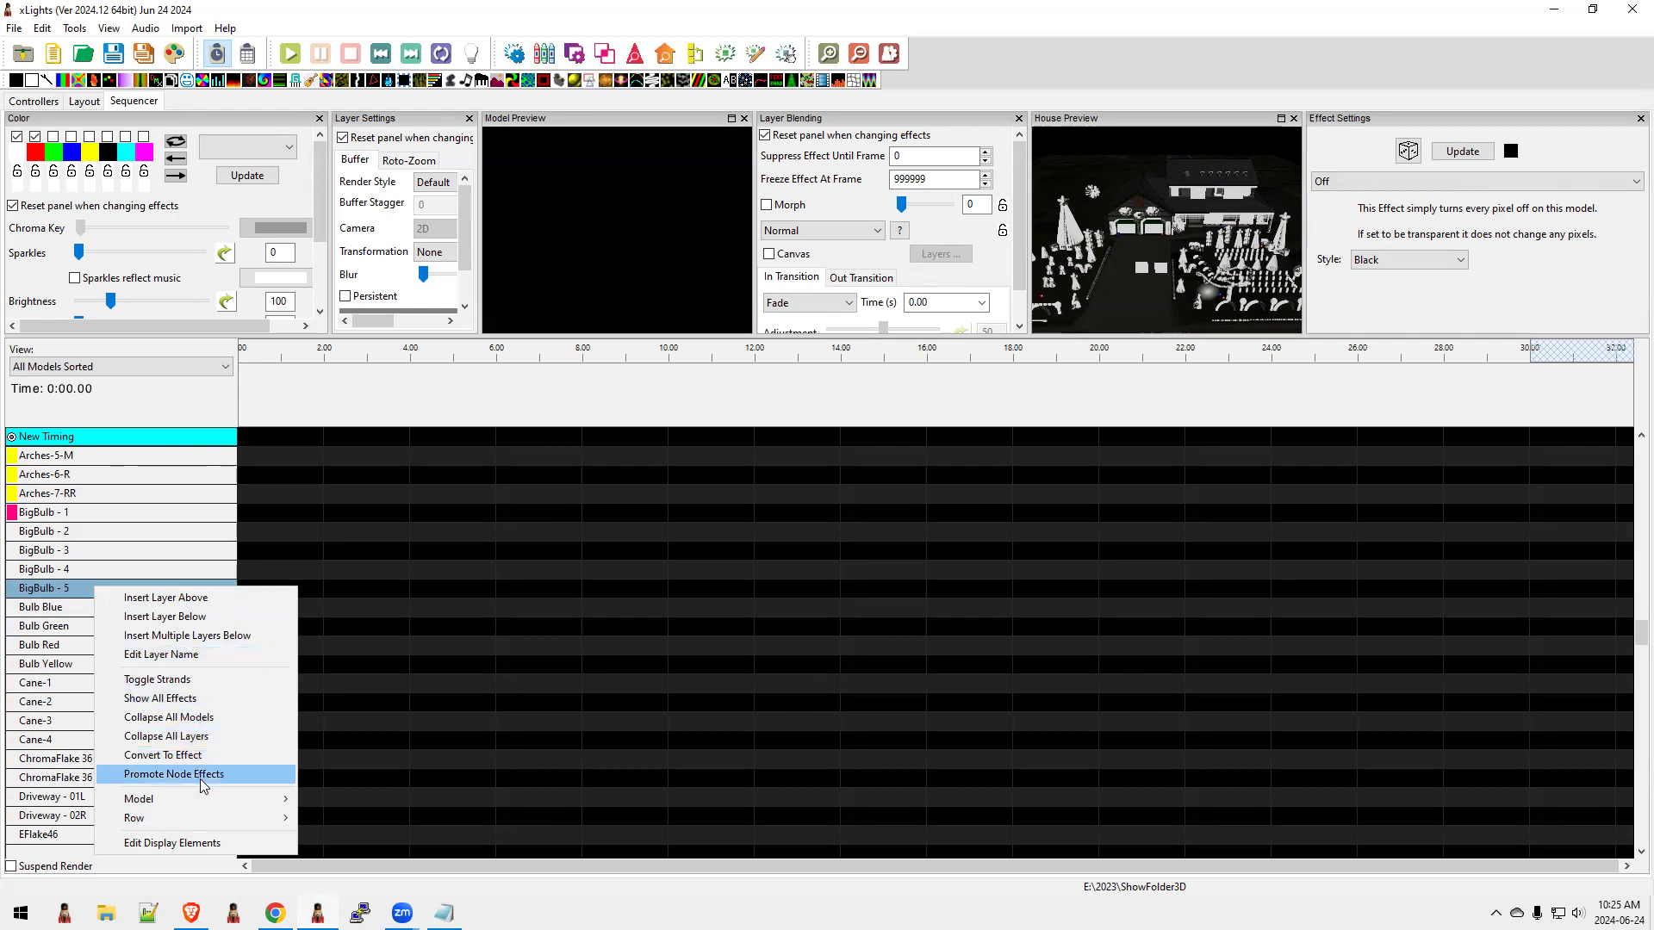
{"action": "left_click", "coordinate": [50, 593]}
{"action": "double_click", "coordinate": [50, 592]}
Name the layer of BigBulb - 5's Strand 1 "- test"
{"action": "right_click", "coordinate": [71, 613]}
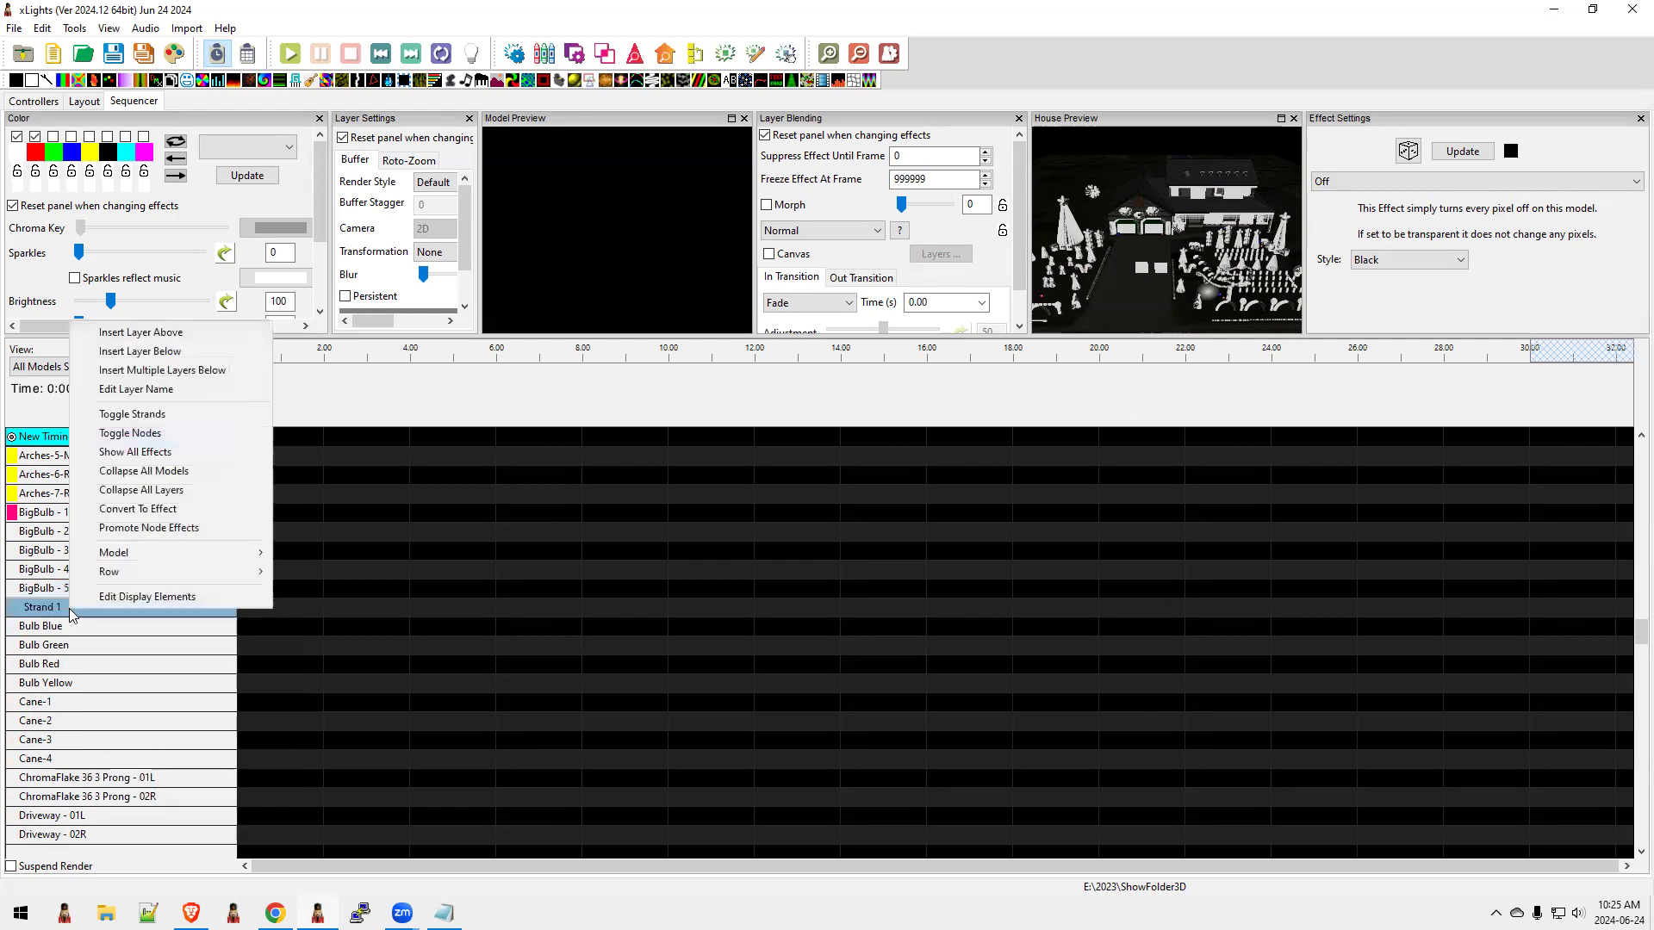
{"action": "left_click", "coordinate": [143, 401]}
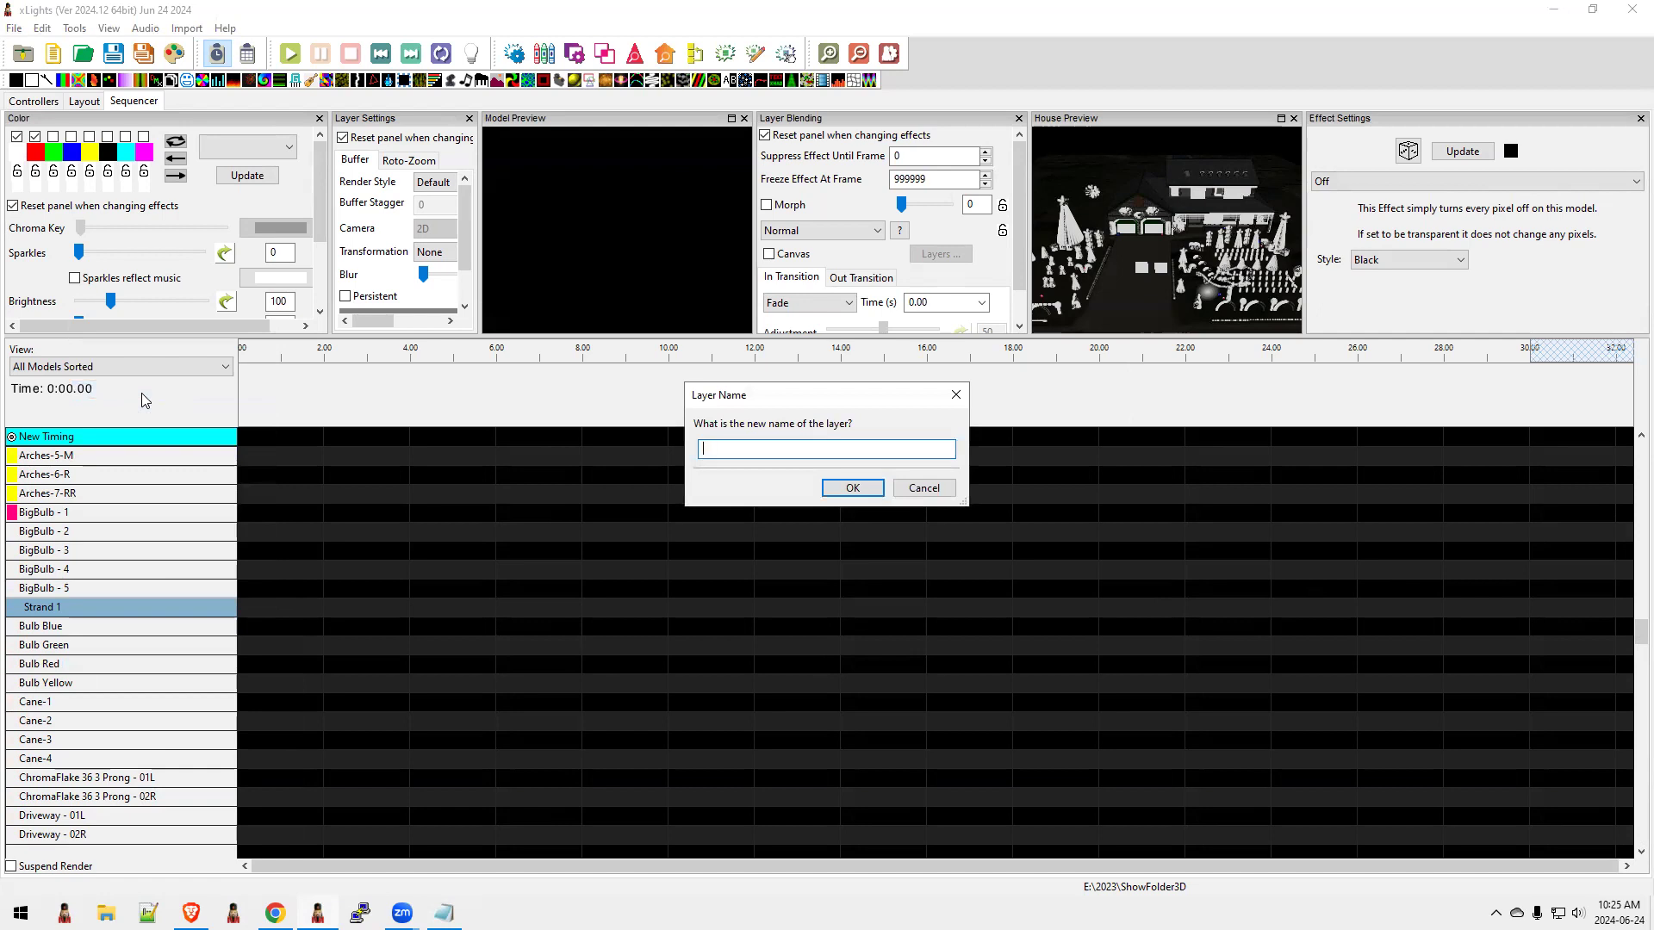
{"action": "type", "text": "- test"}
{"action": "key", "text": "Return"}
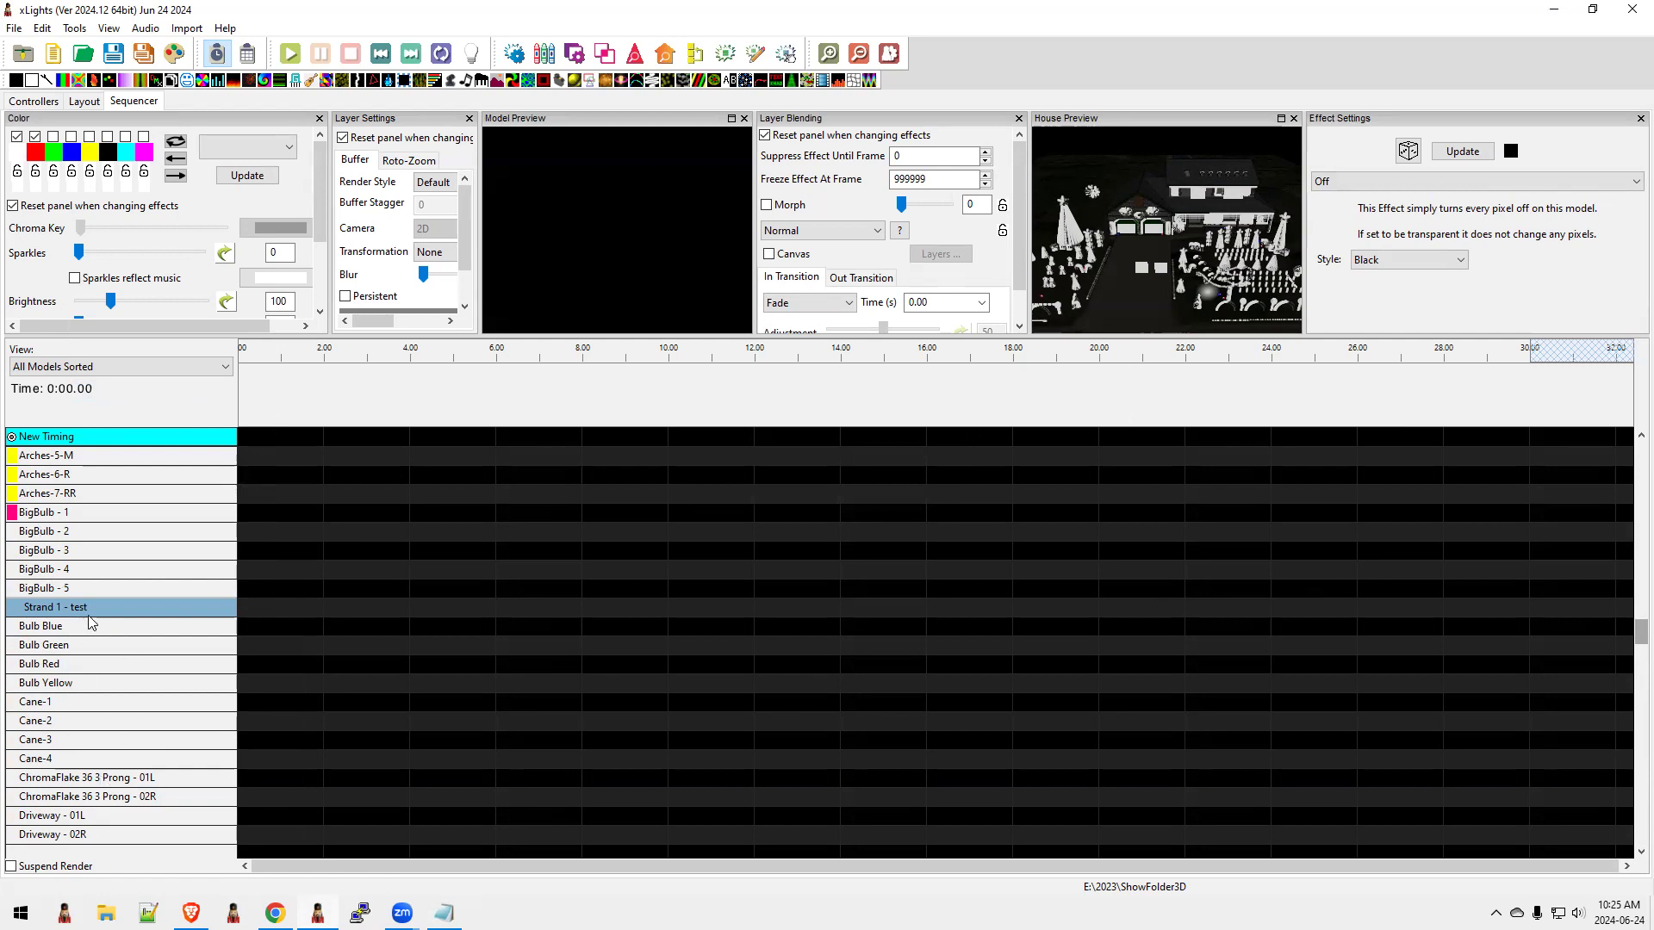
Insert 2 additional layers below the Strand 1 layer of BigBulb - 5
{"action": "right_click", "coordinate": [123, 613]}
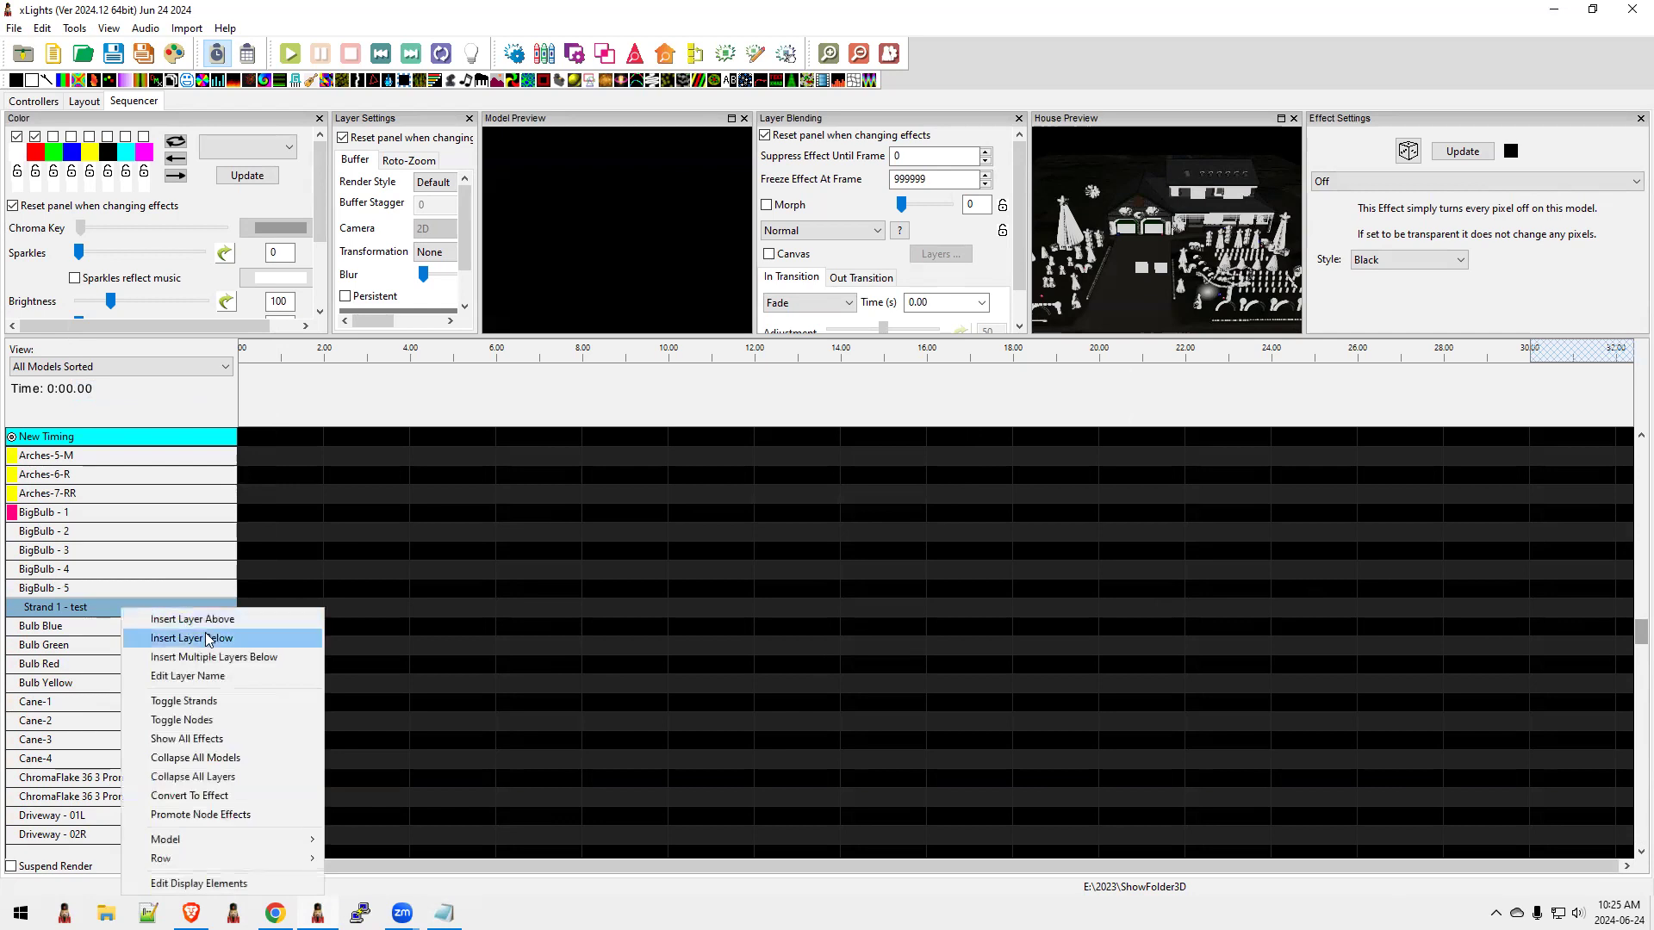
{"action": "left_click", "coordinate": [223, 660]}
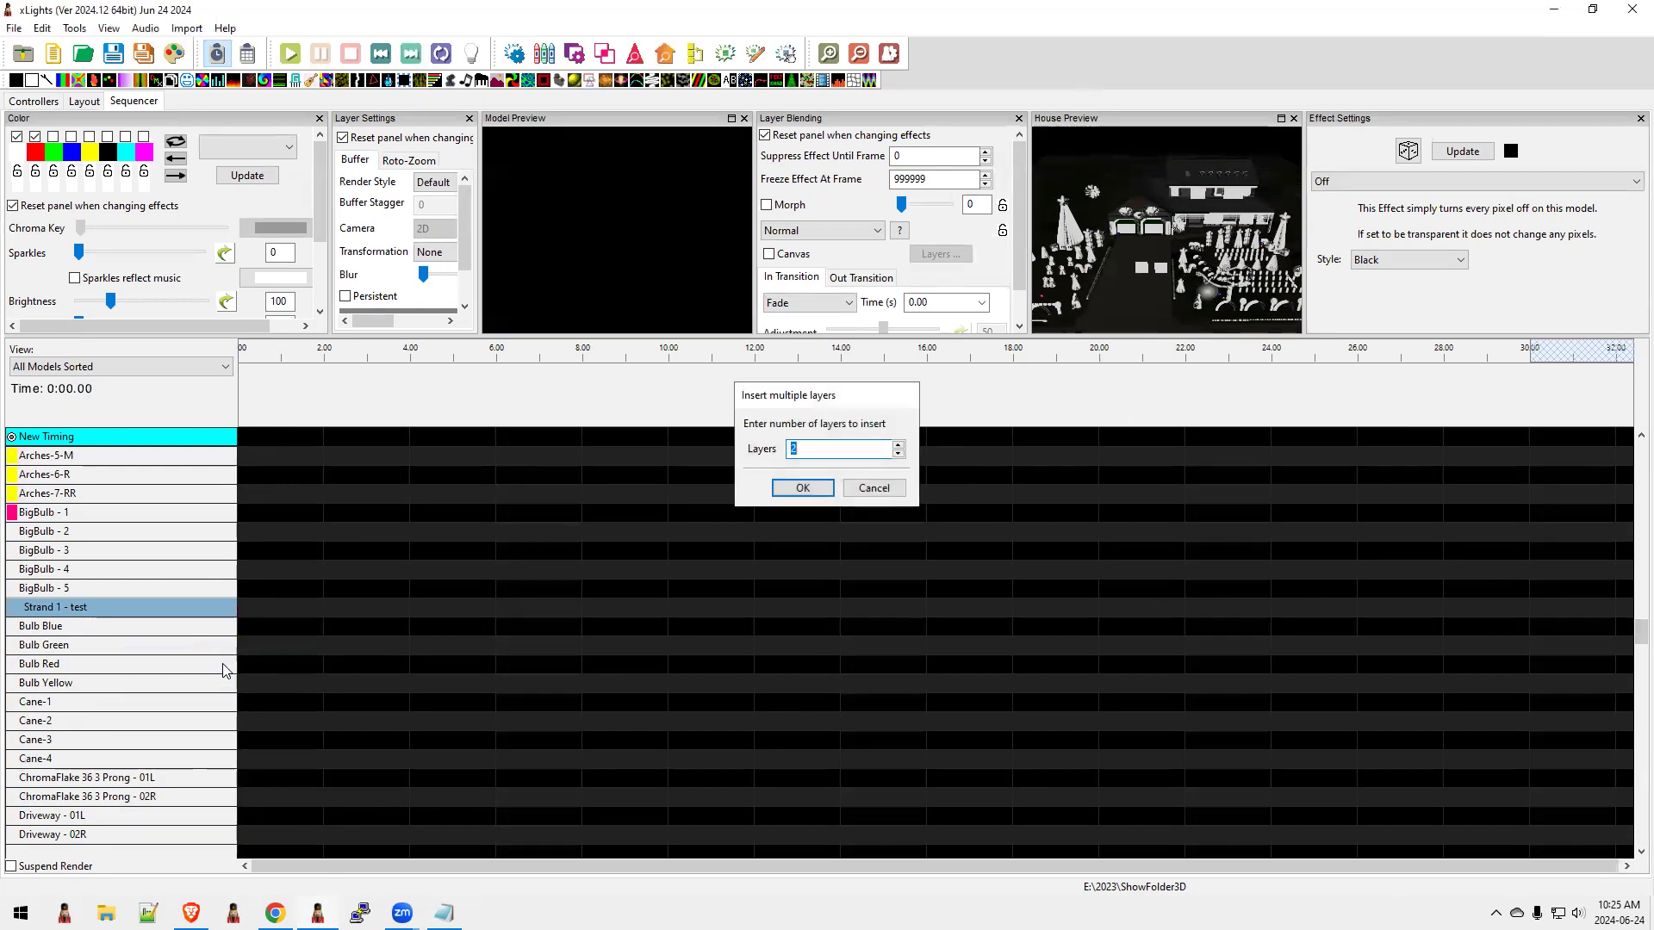
{"action": "key", "text": "Return"}
Name the second layer of Strand 1 "- base layer"
{"action": "right_click", "coordinate": [74, 628]}
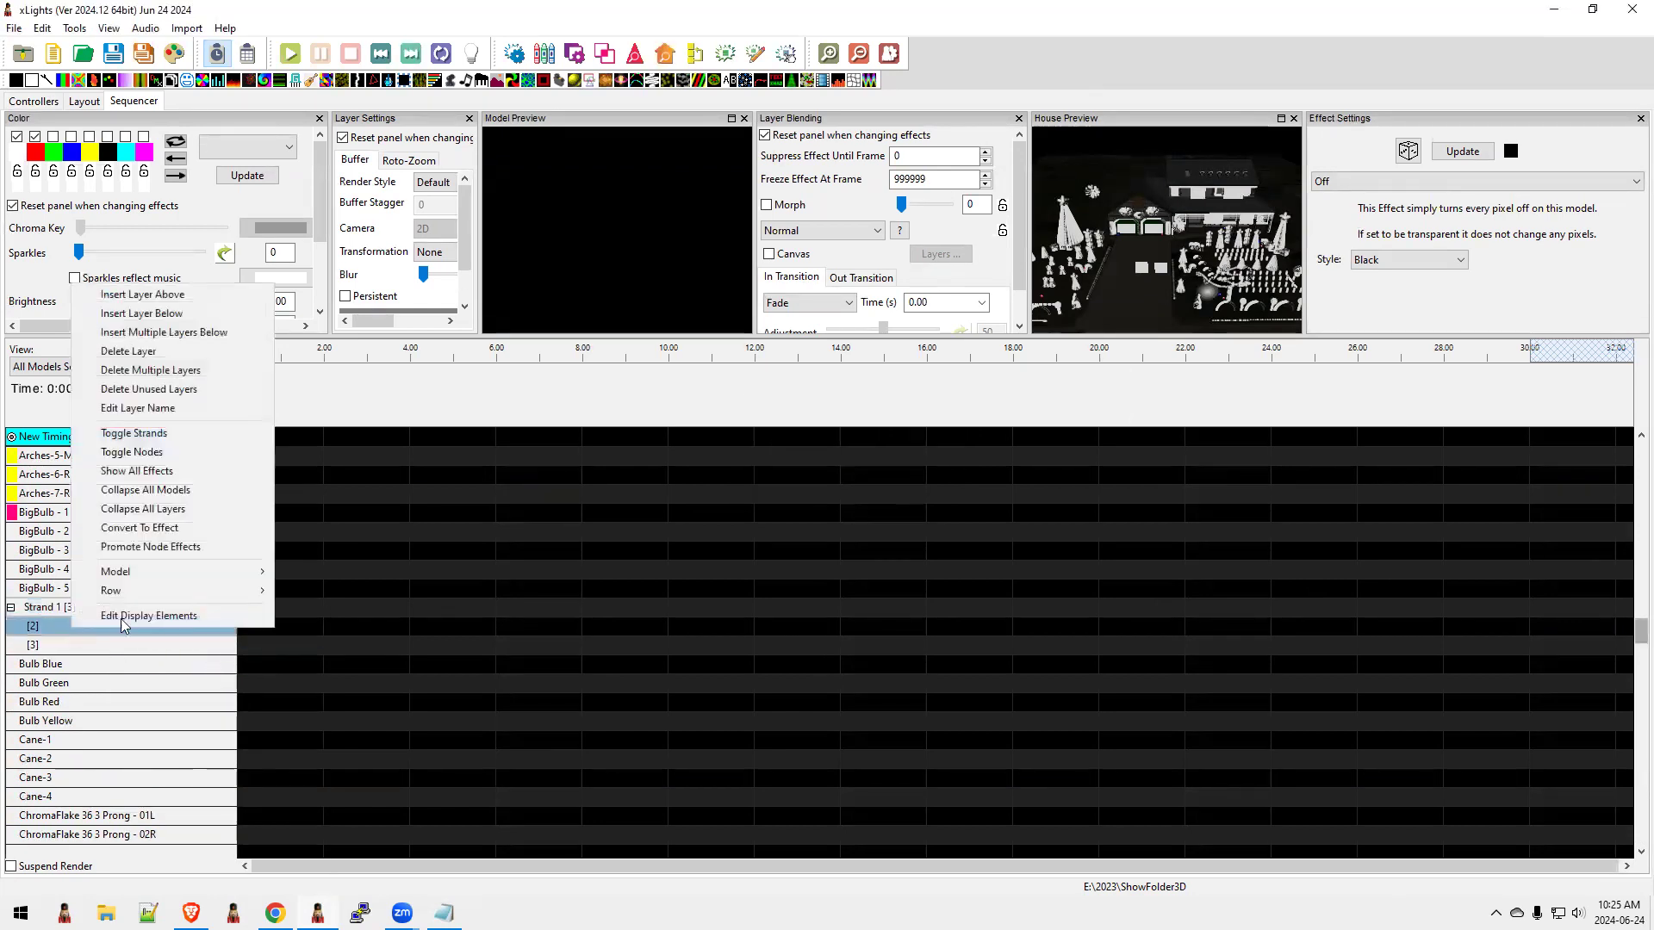
{"action": "left_click", "coordinate": [173, 409]}
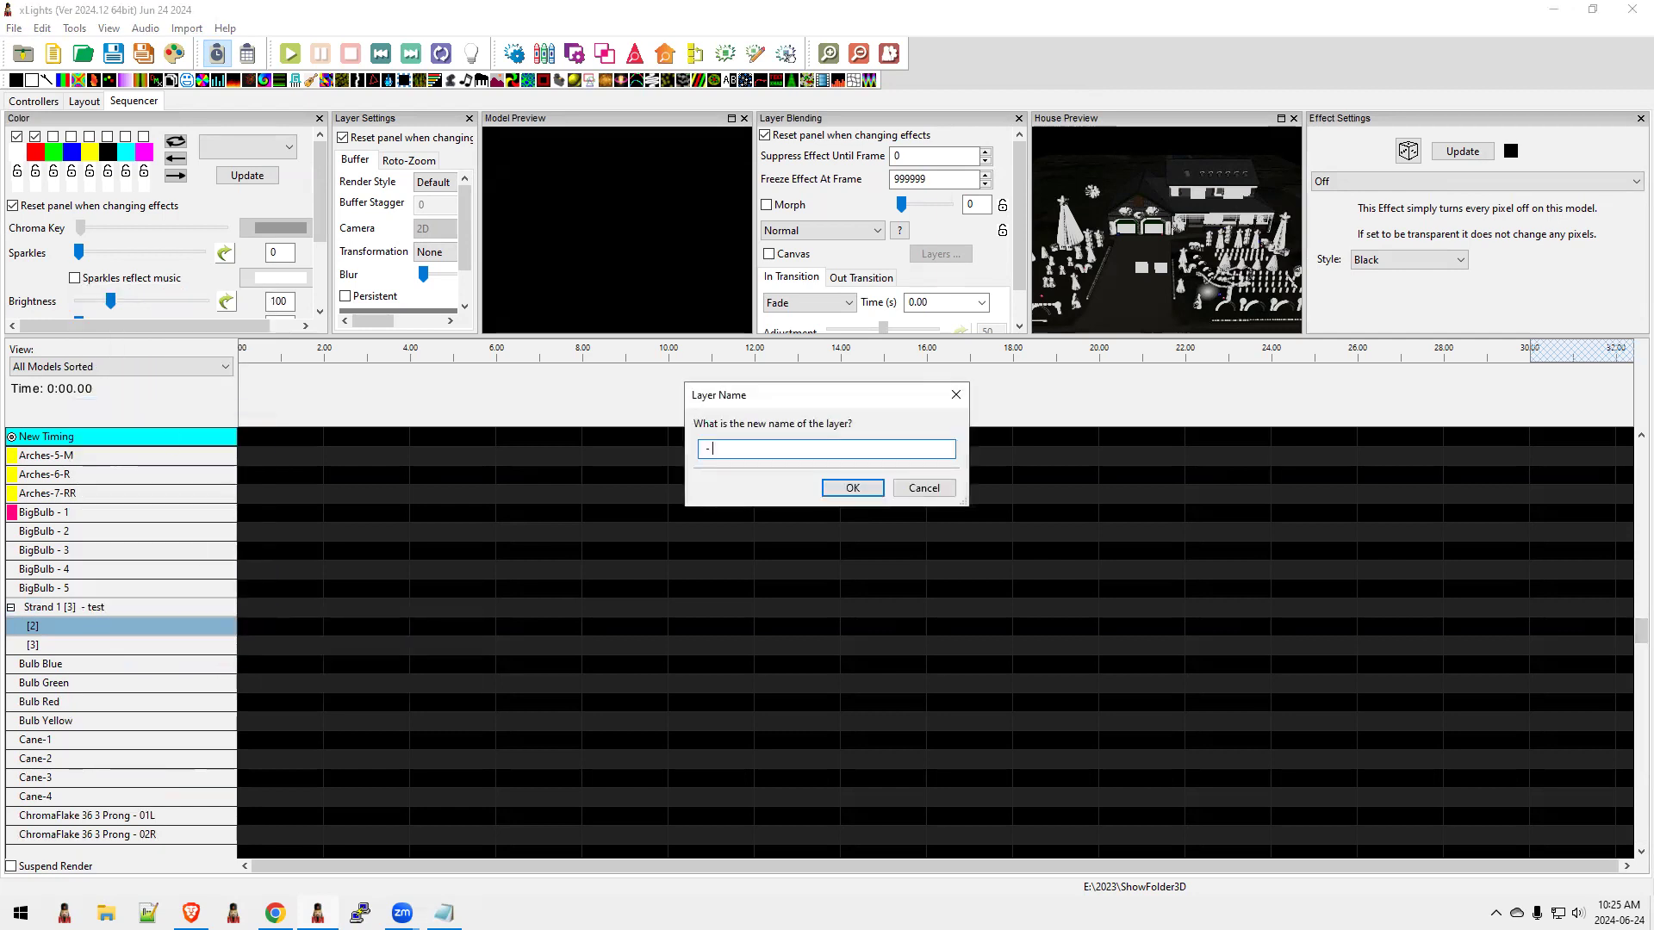
{"action": "type", "text": "- base layer"}
{"action": "key", "text": "Return"}
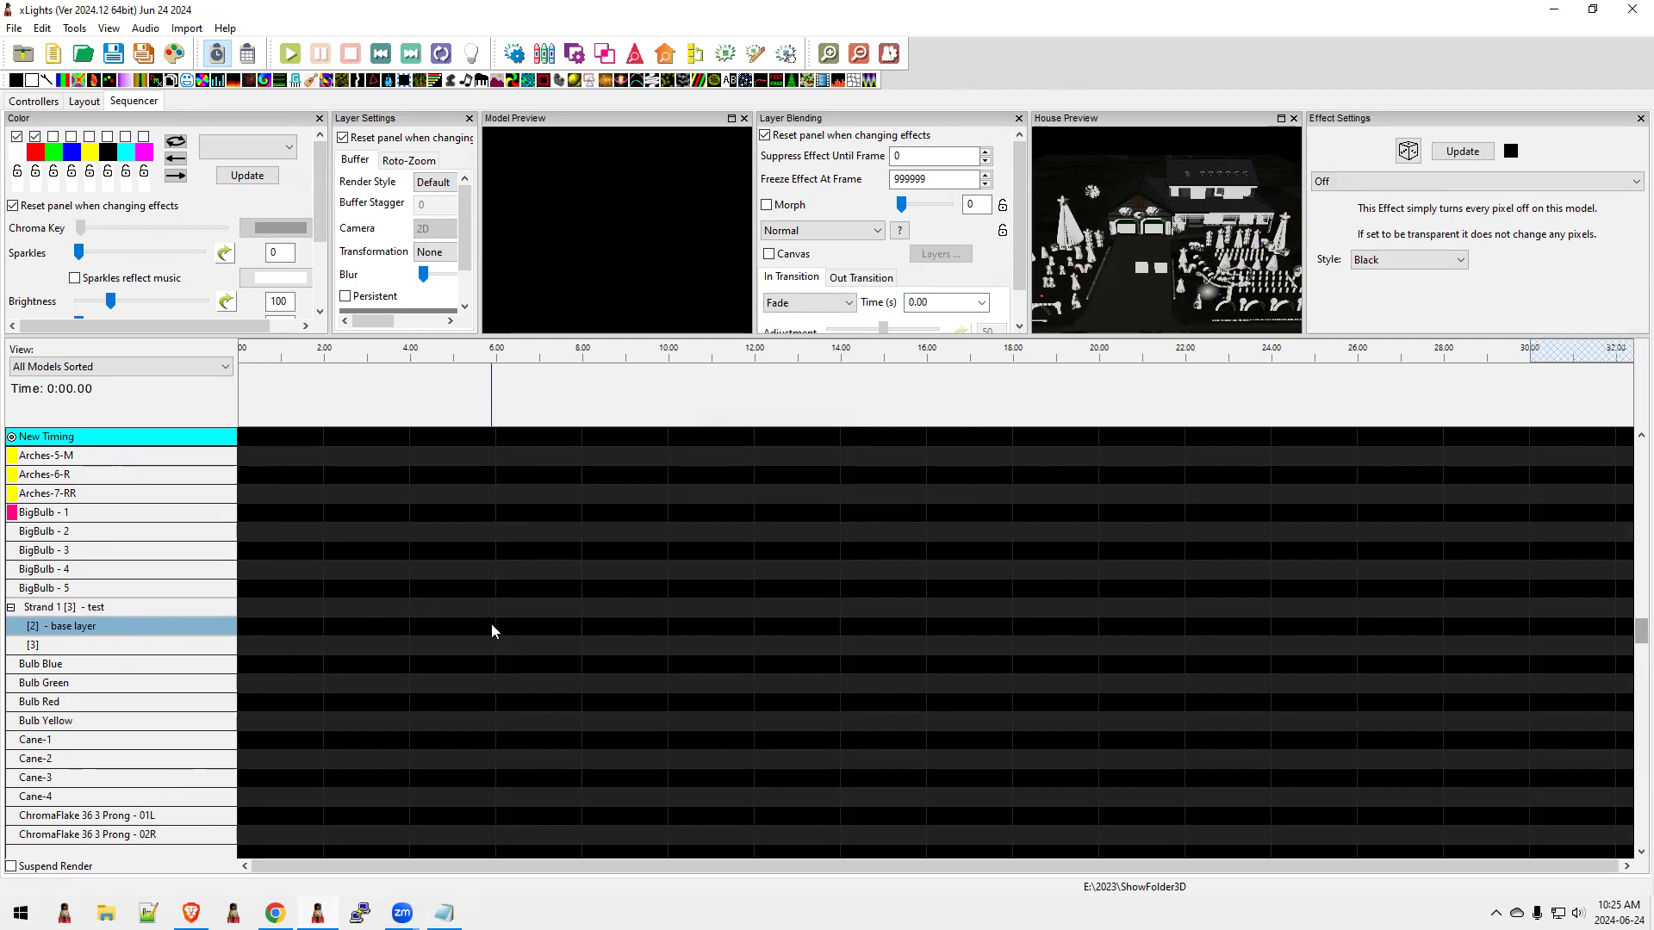
Switch to README.txt and highlight the servo effect value curve fix, followed by the hardware video decoding fix
{"action": "key", "text": "alt+Tab"}
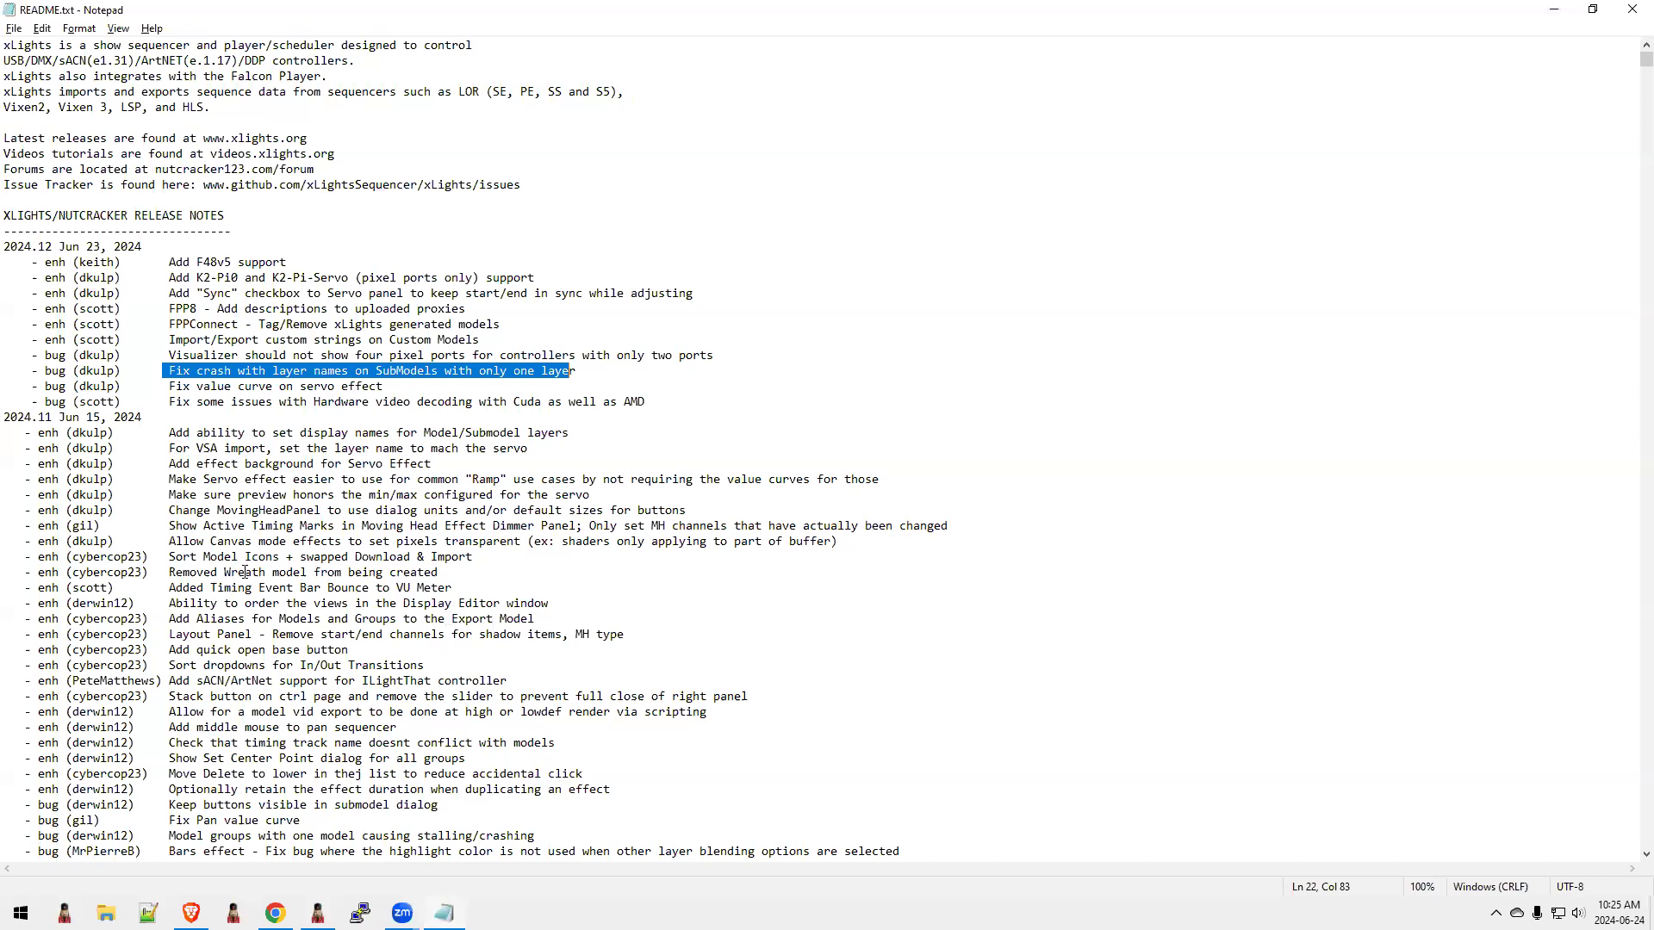
{"action": "left_click_drag", "start_coordinate": [382, 387], "coordinate": [164, 388]}
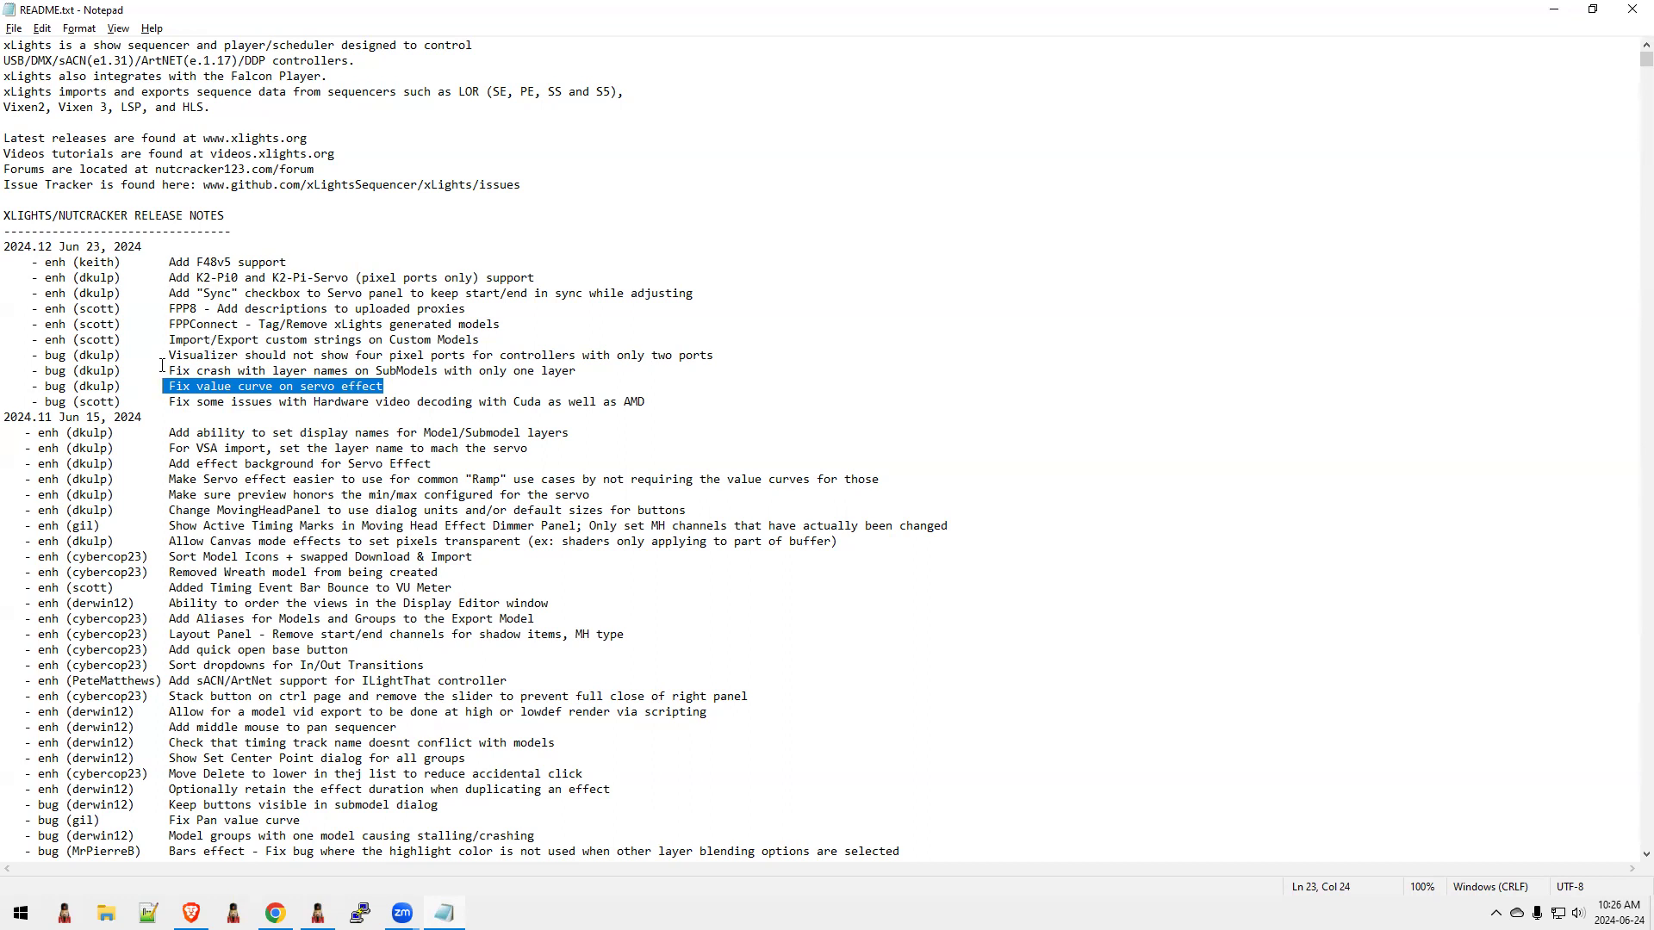
{"action": "left_click_drag", "start_coordinate": [38, 403], "coordinate": [655, 408]}
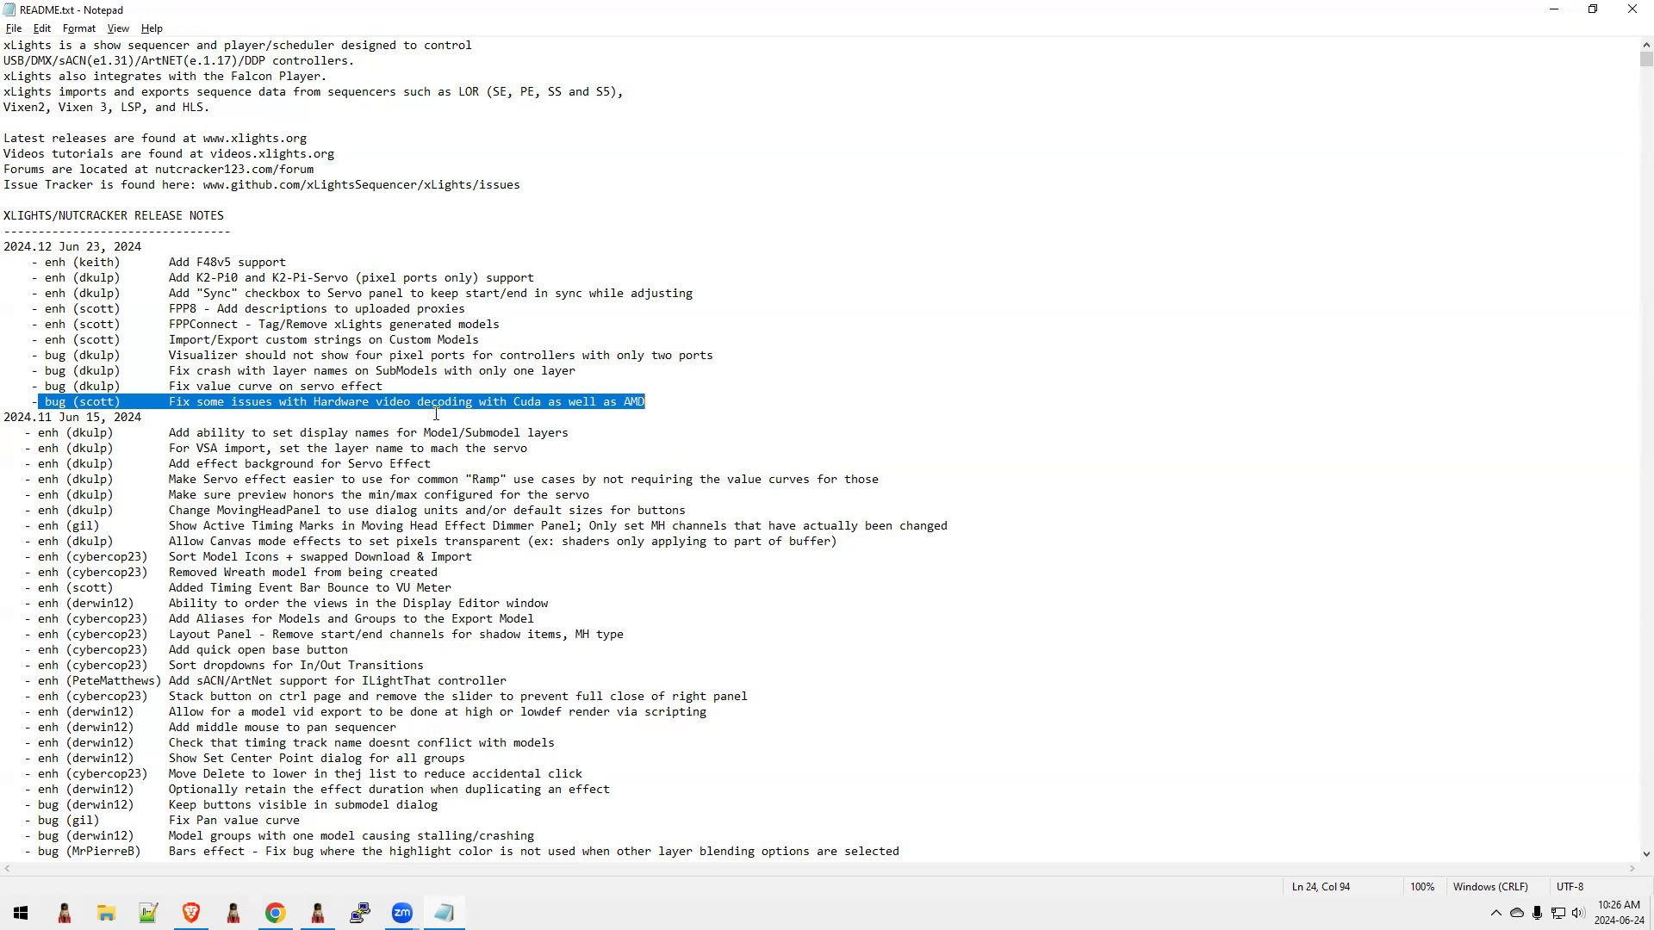
Return to xLights and open the Other settings in Preferences to view the Hardware Video Decoding option
{"action": "key", "text": "alt+Tab"}
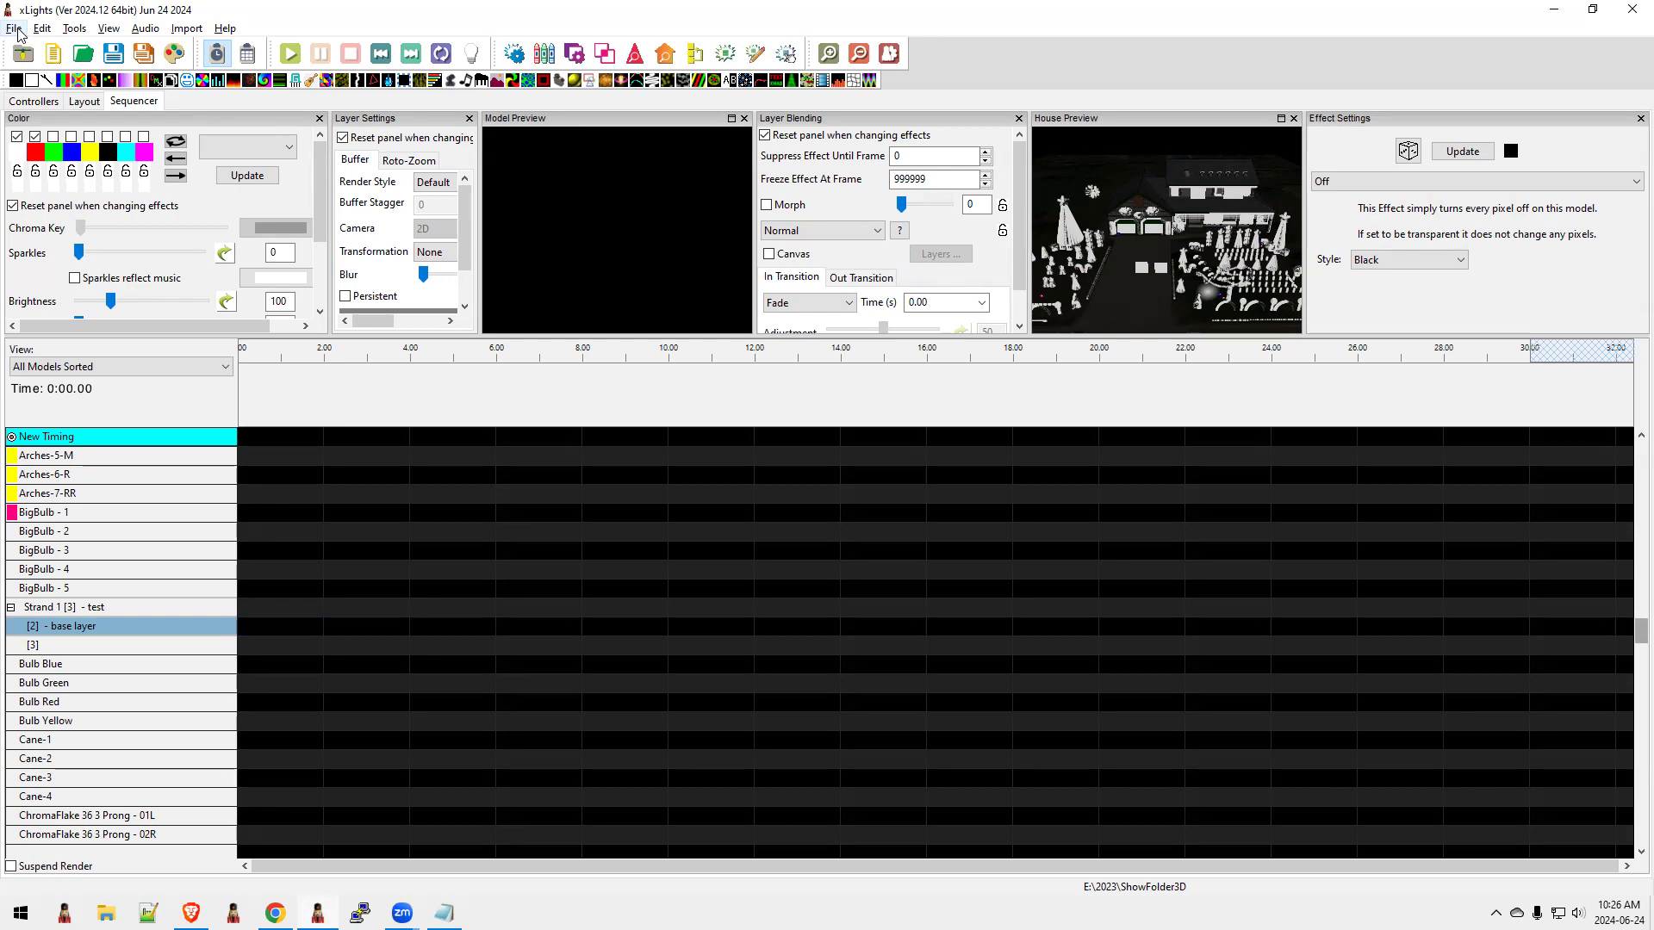
{"action": "left_click", "coordinate": [16, 28]}
{"action": "left_click", "coordinate": [15, 29]}
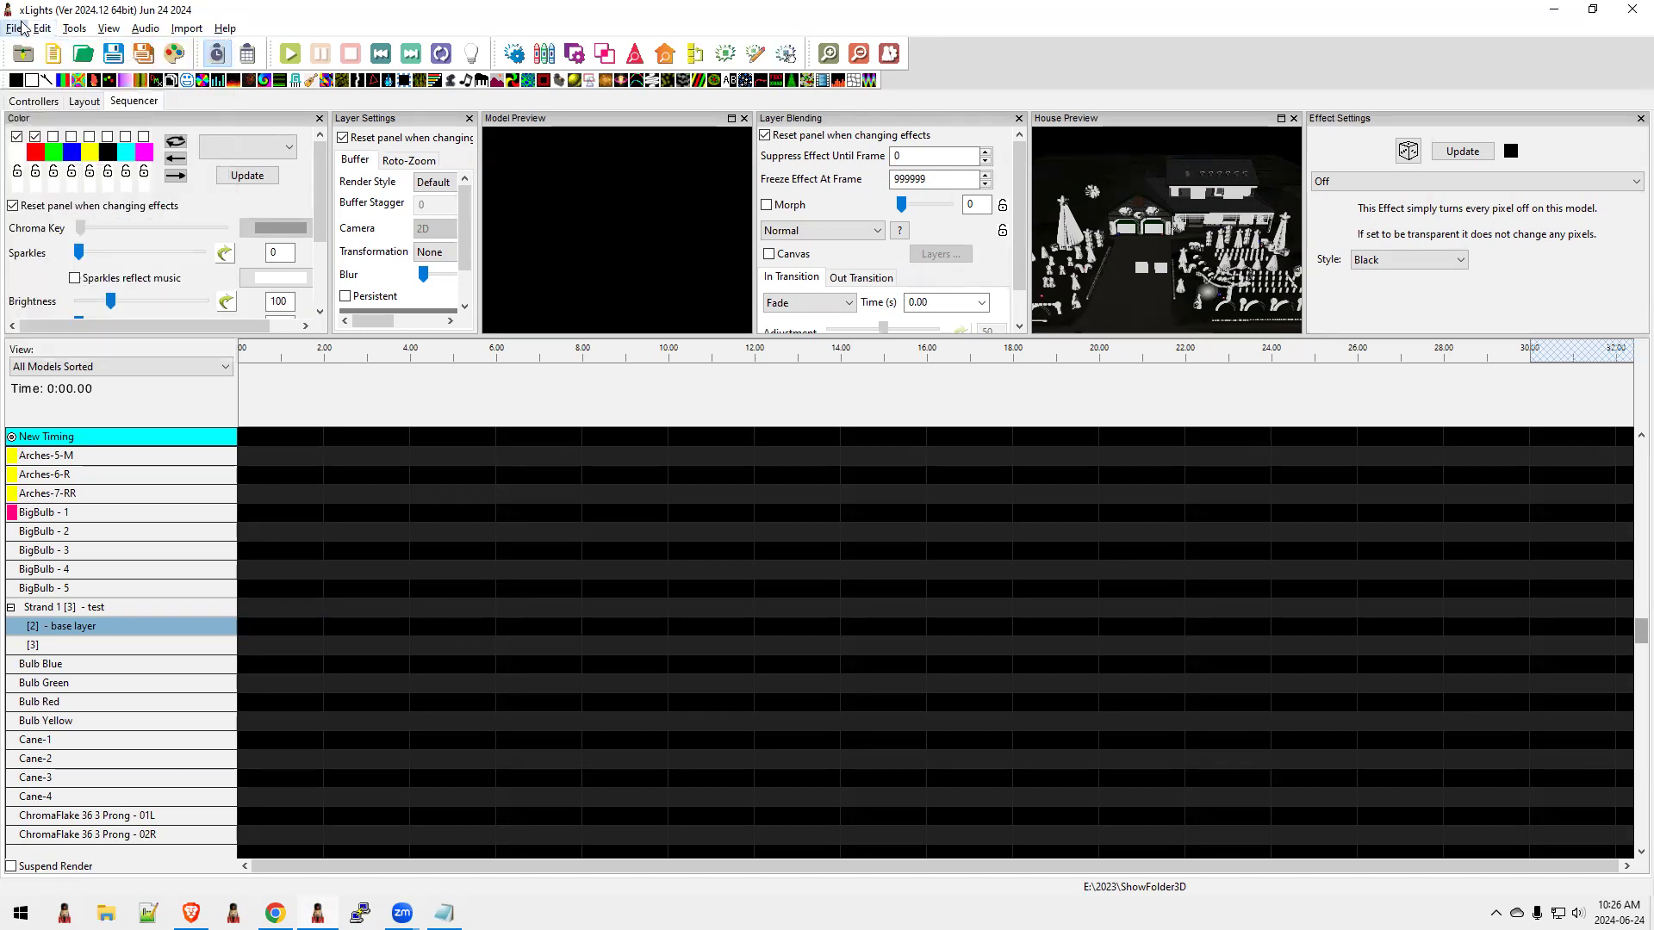
{"action": "left_click", "coordinate": [15, 28]}
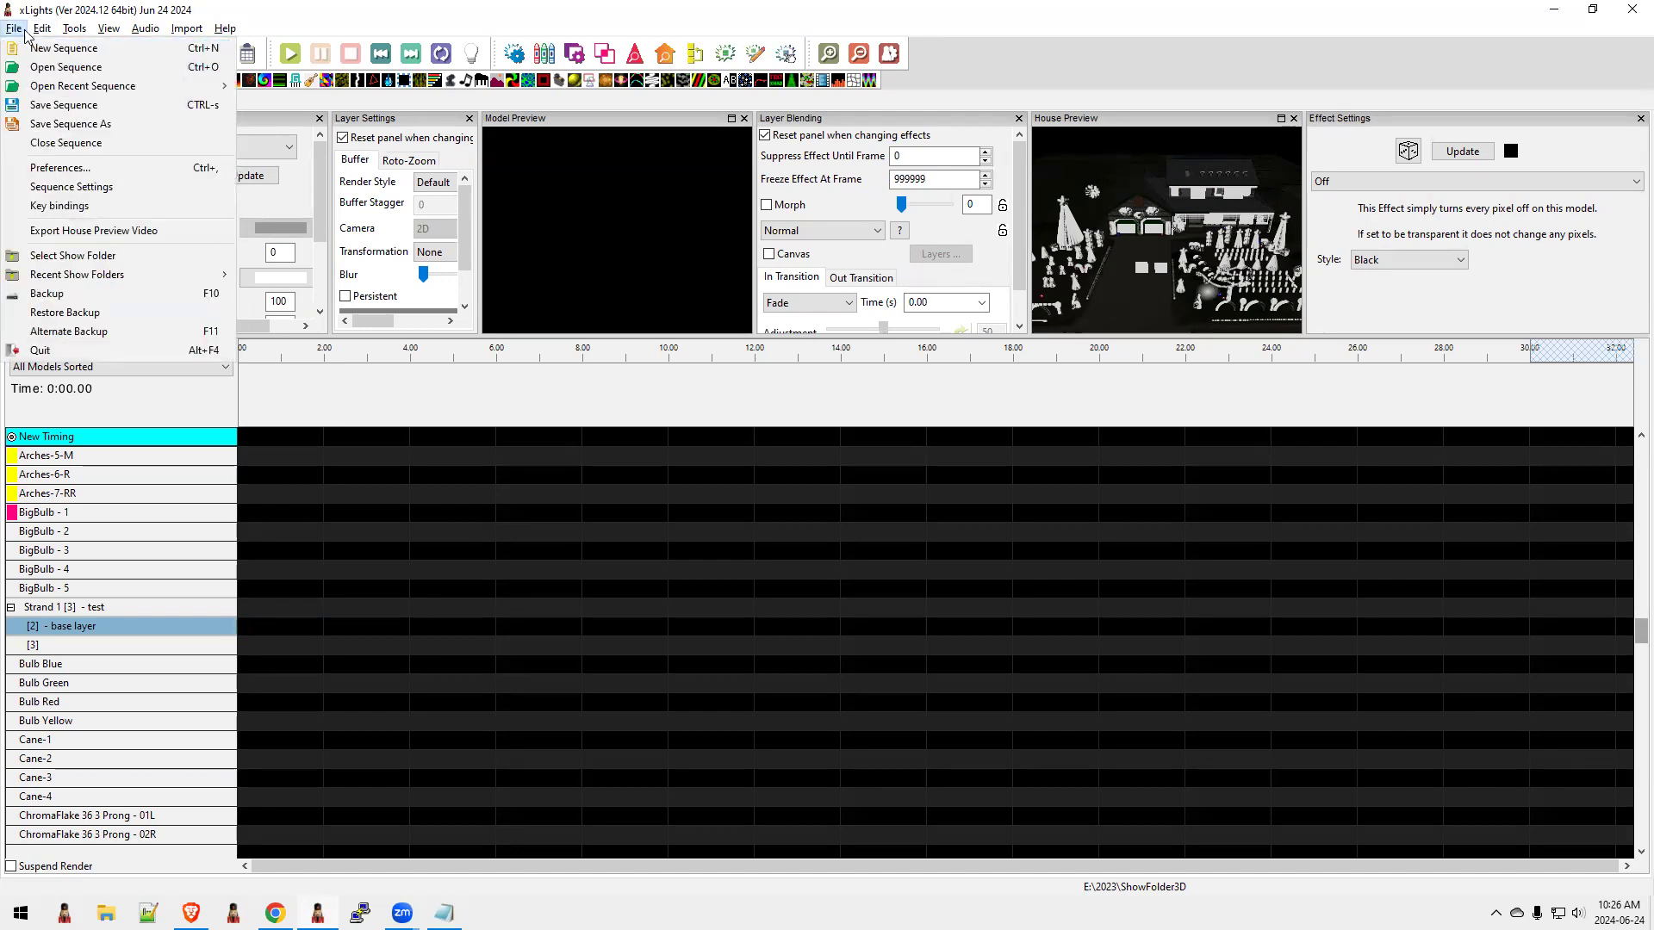
{"action": "left_click", "coordinate": [82, 168]}
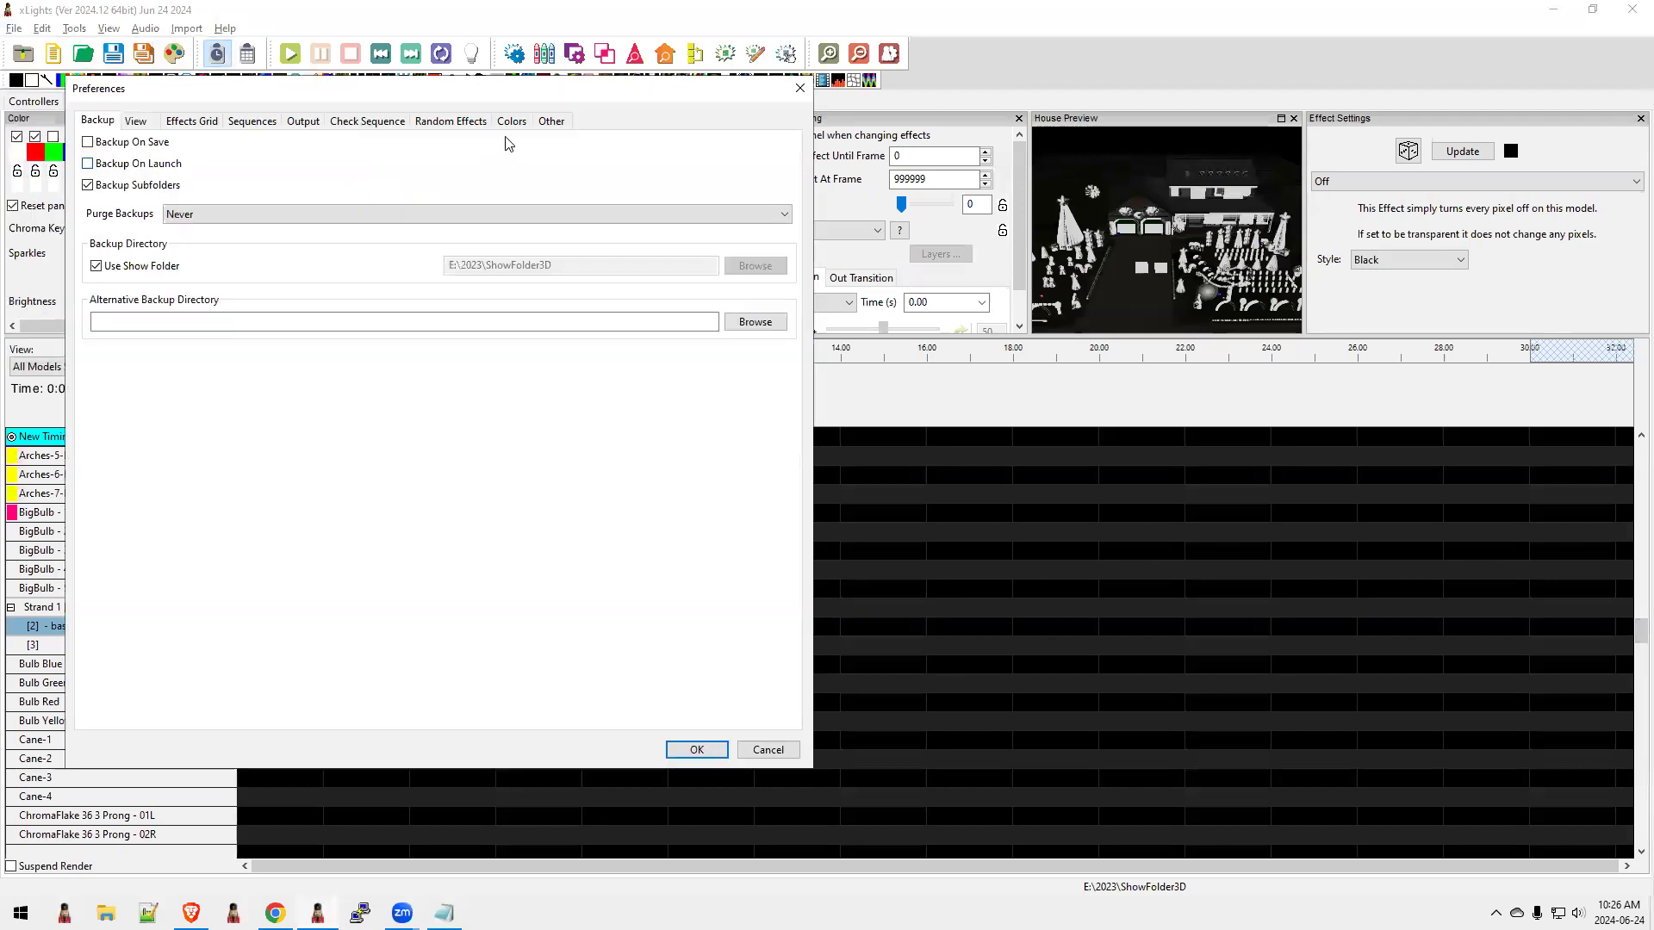
{"action": "left_click", "coordinate": [551, 122]}
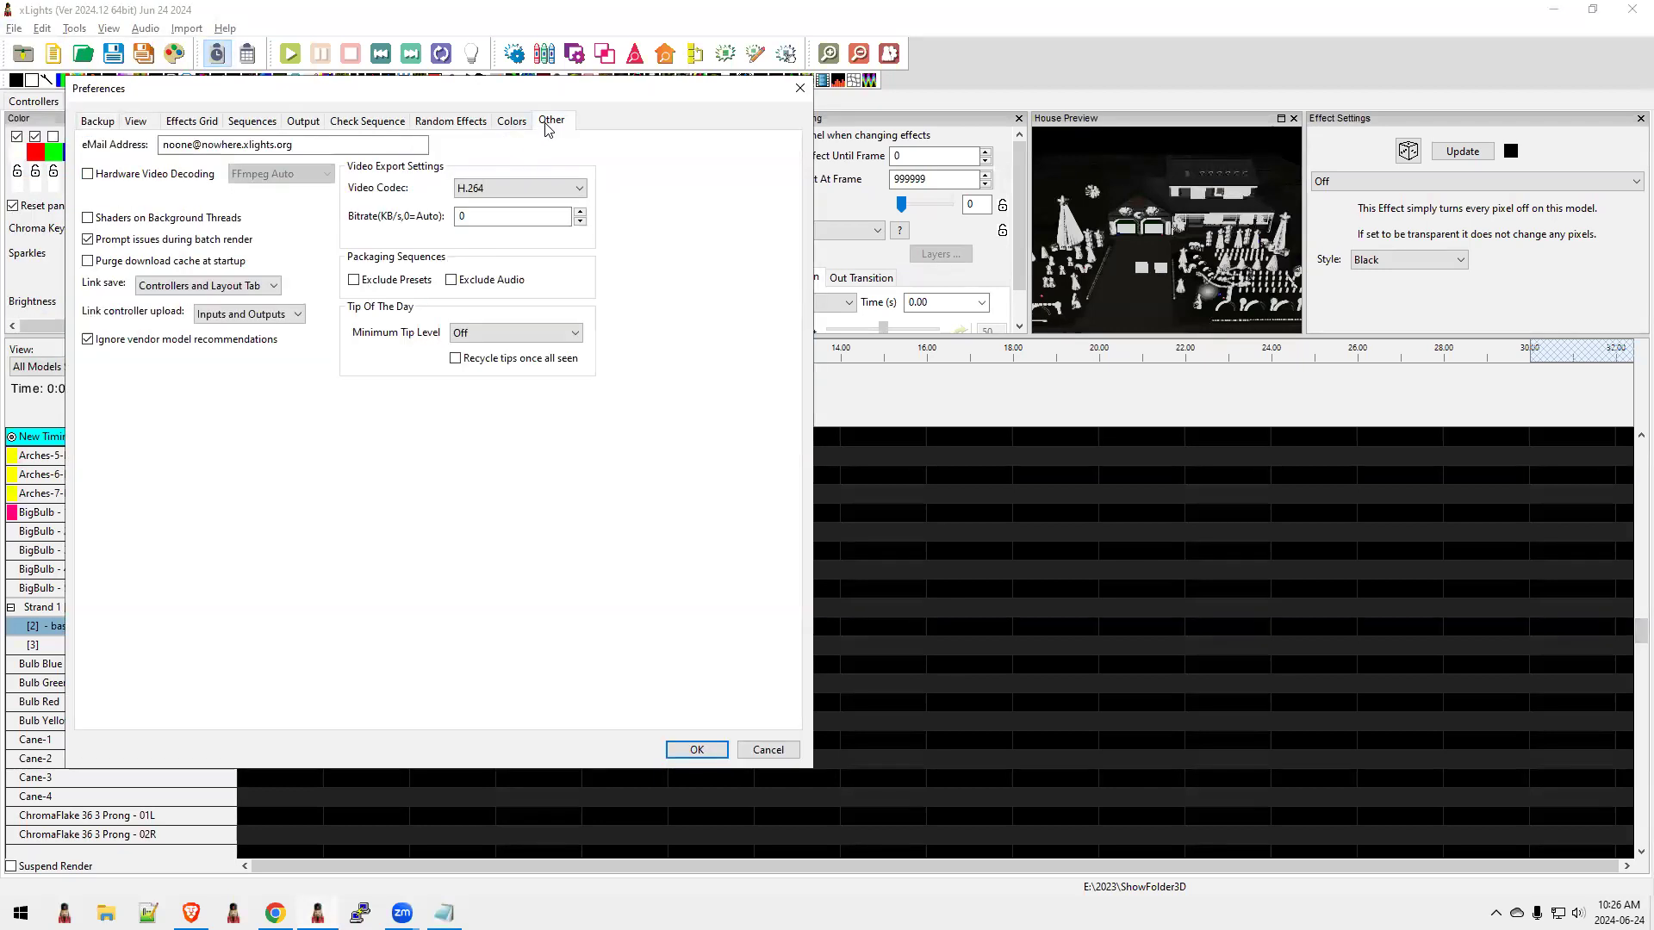
Turn Hardware Video Decoding on to show its decoder choice, turn it off again, and close Preferences
{"action": "left_click", "coordinate": [89, 176]}
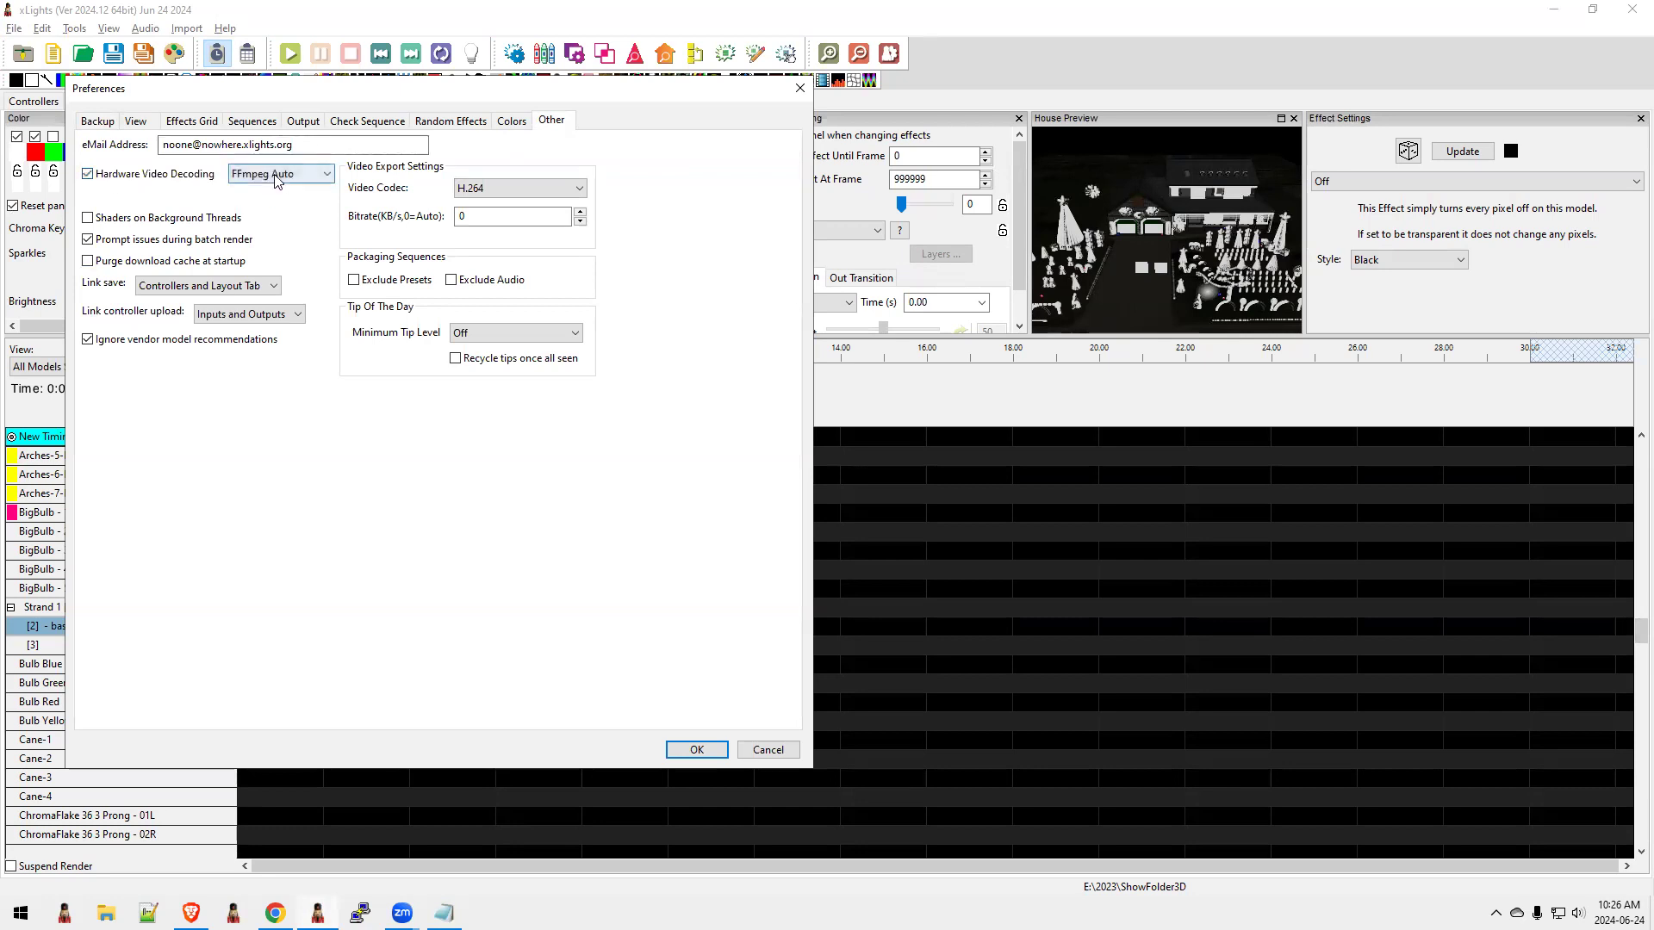
{"action": "left_click", "coordinate": [87, 175]}
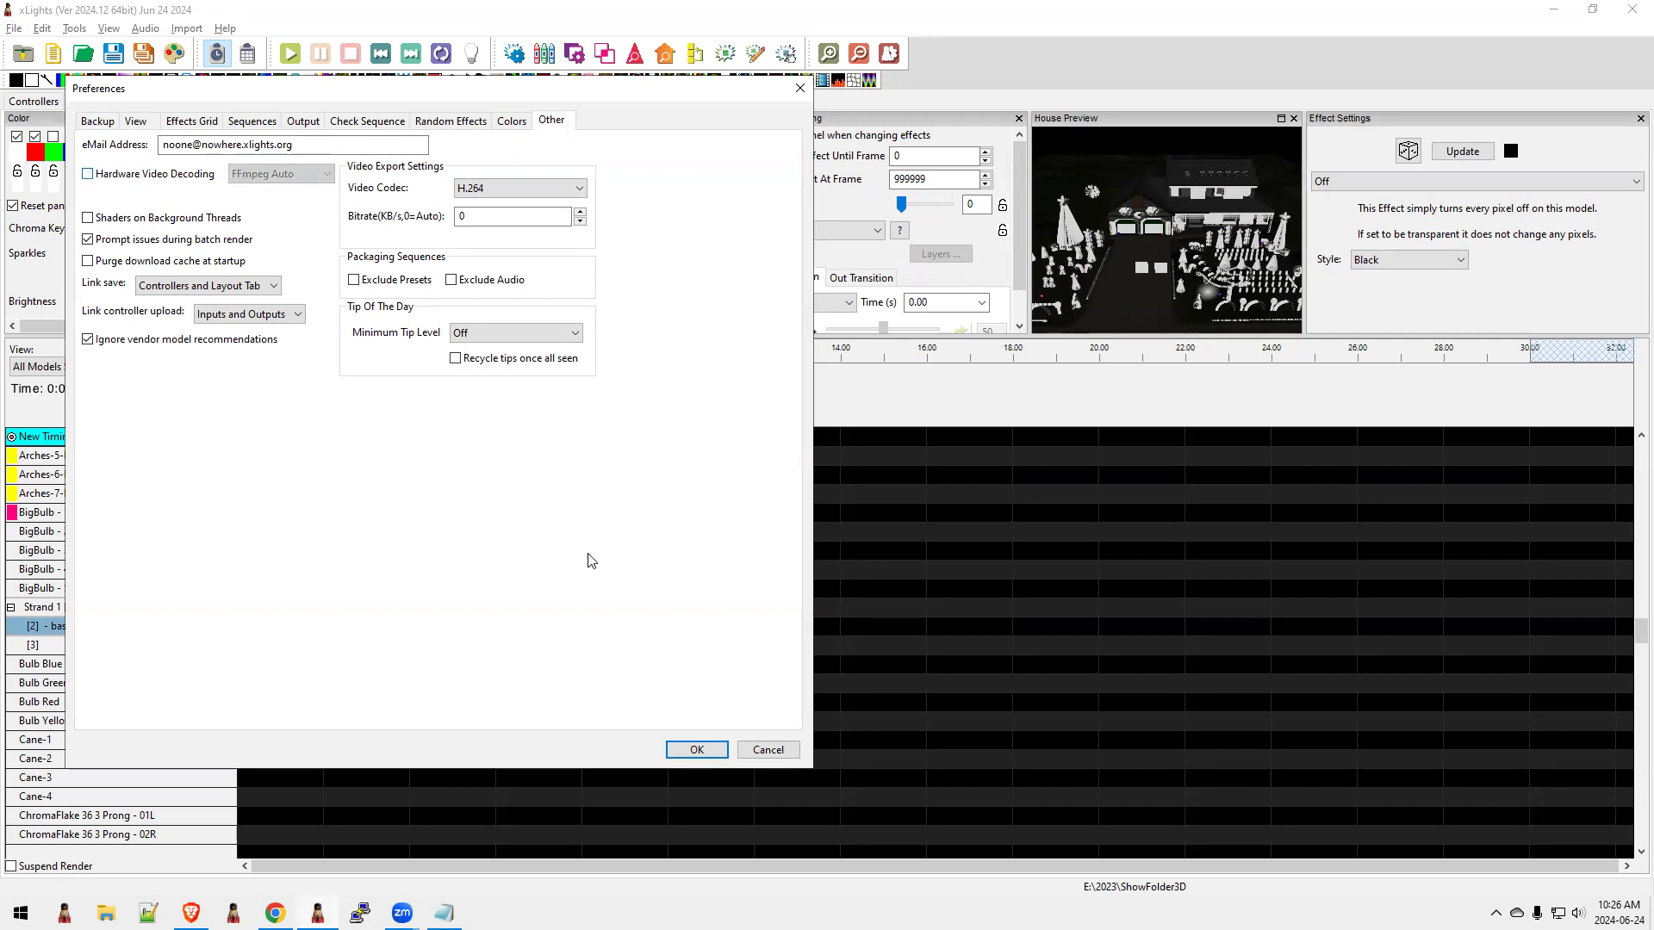
{"action": "left_click", "coordinate": [697, 750]}
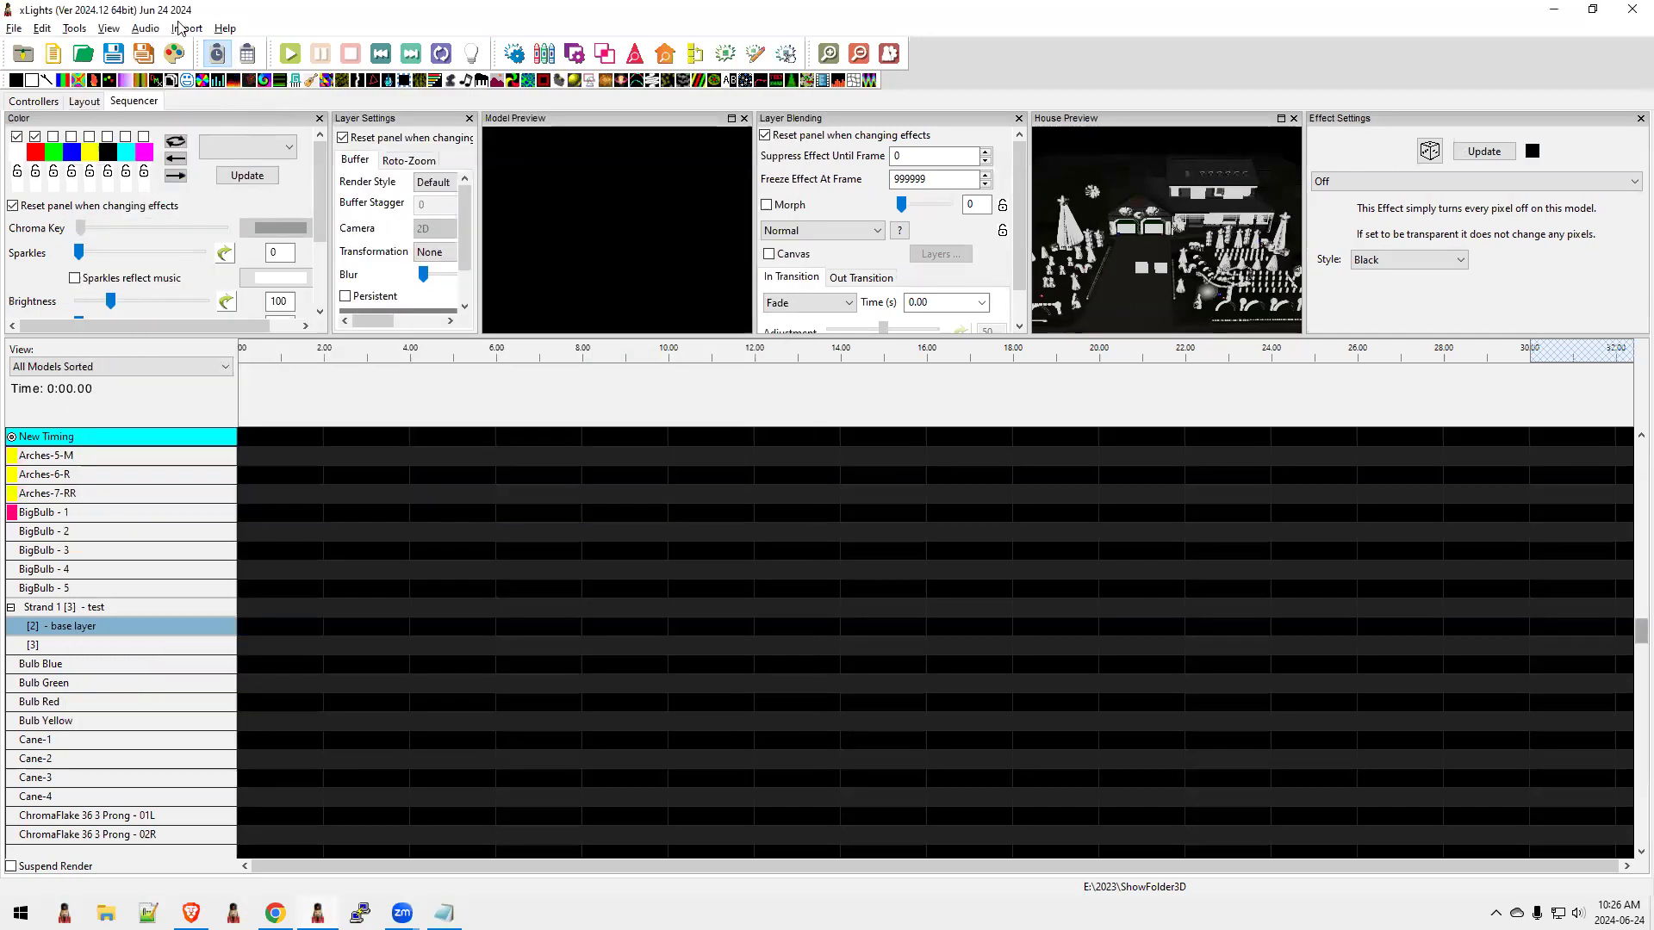
Open the xLights log file and search through its entries for "cuda"
{"action": "left_click", "coordinate": [75, 29]}
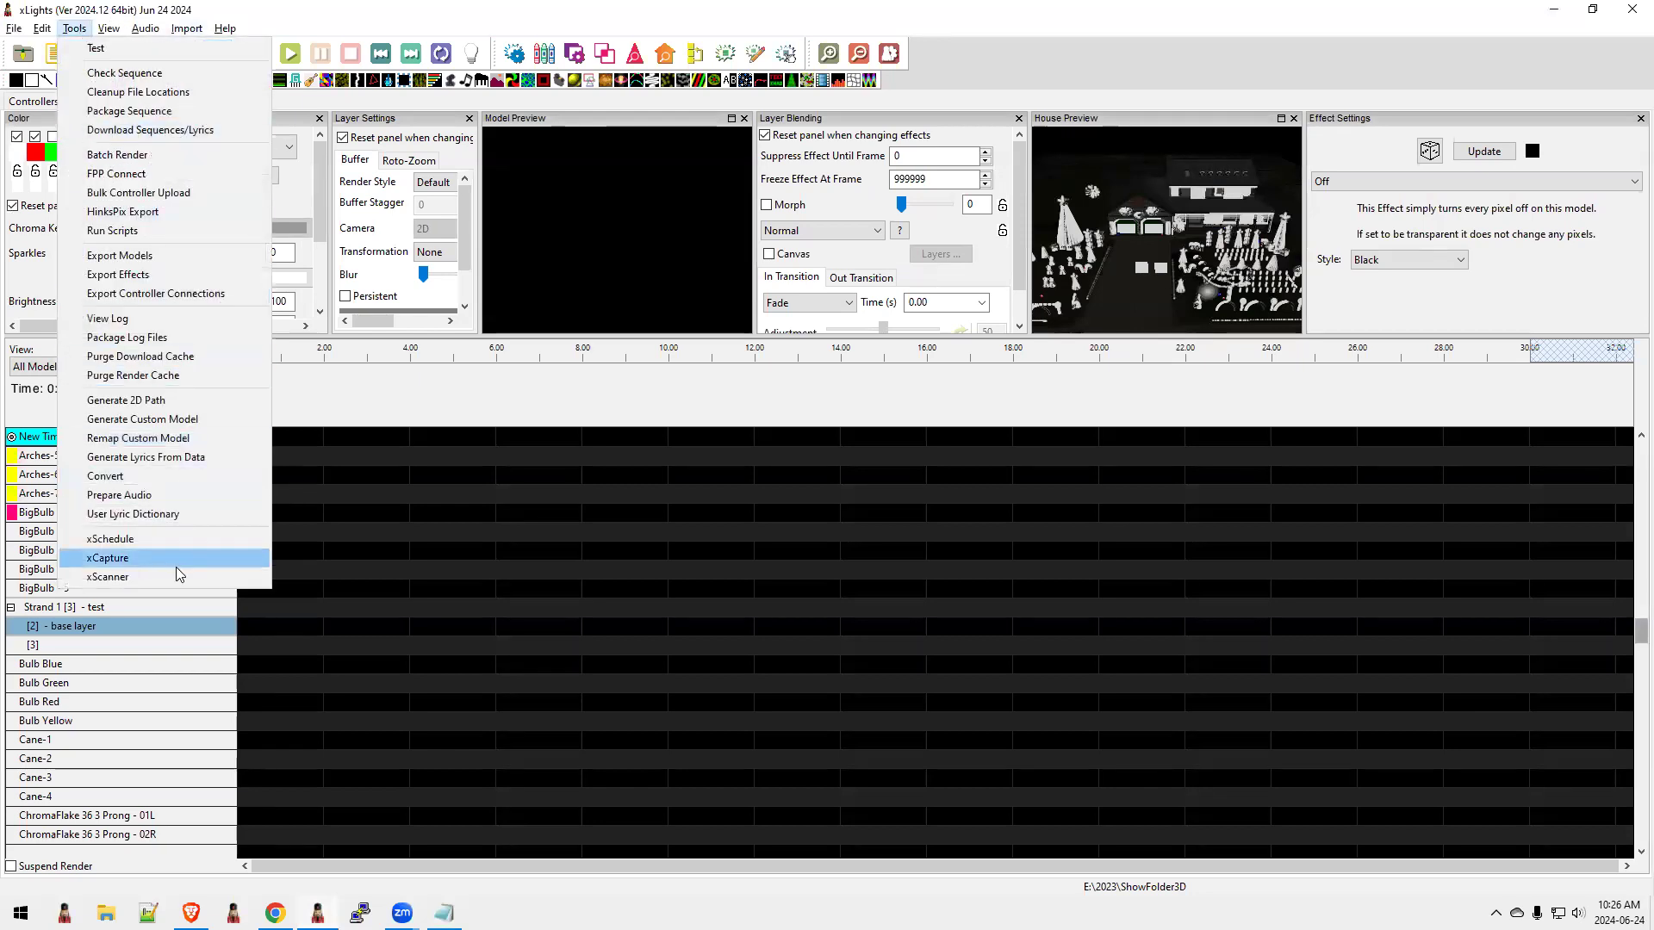
{"action": "left_click", "coordinate": [163, 323]}
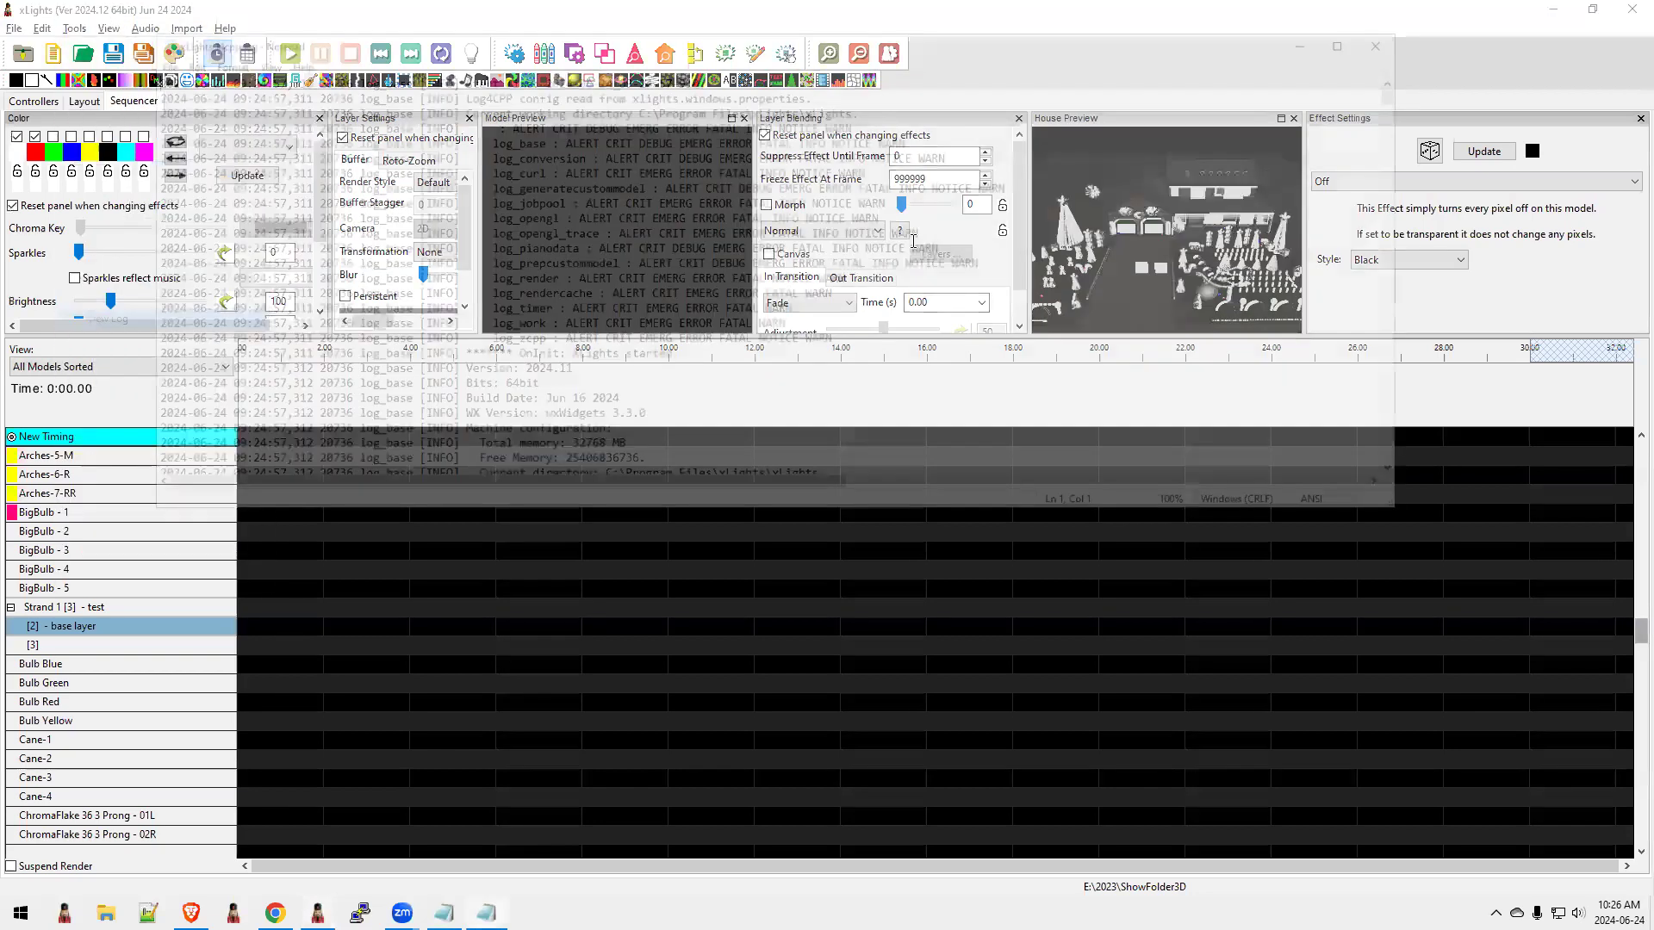
{"action": "left_click", "coordinate": [1192, 230]}
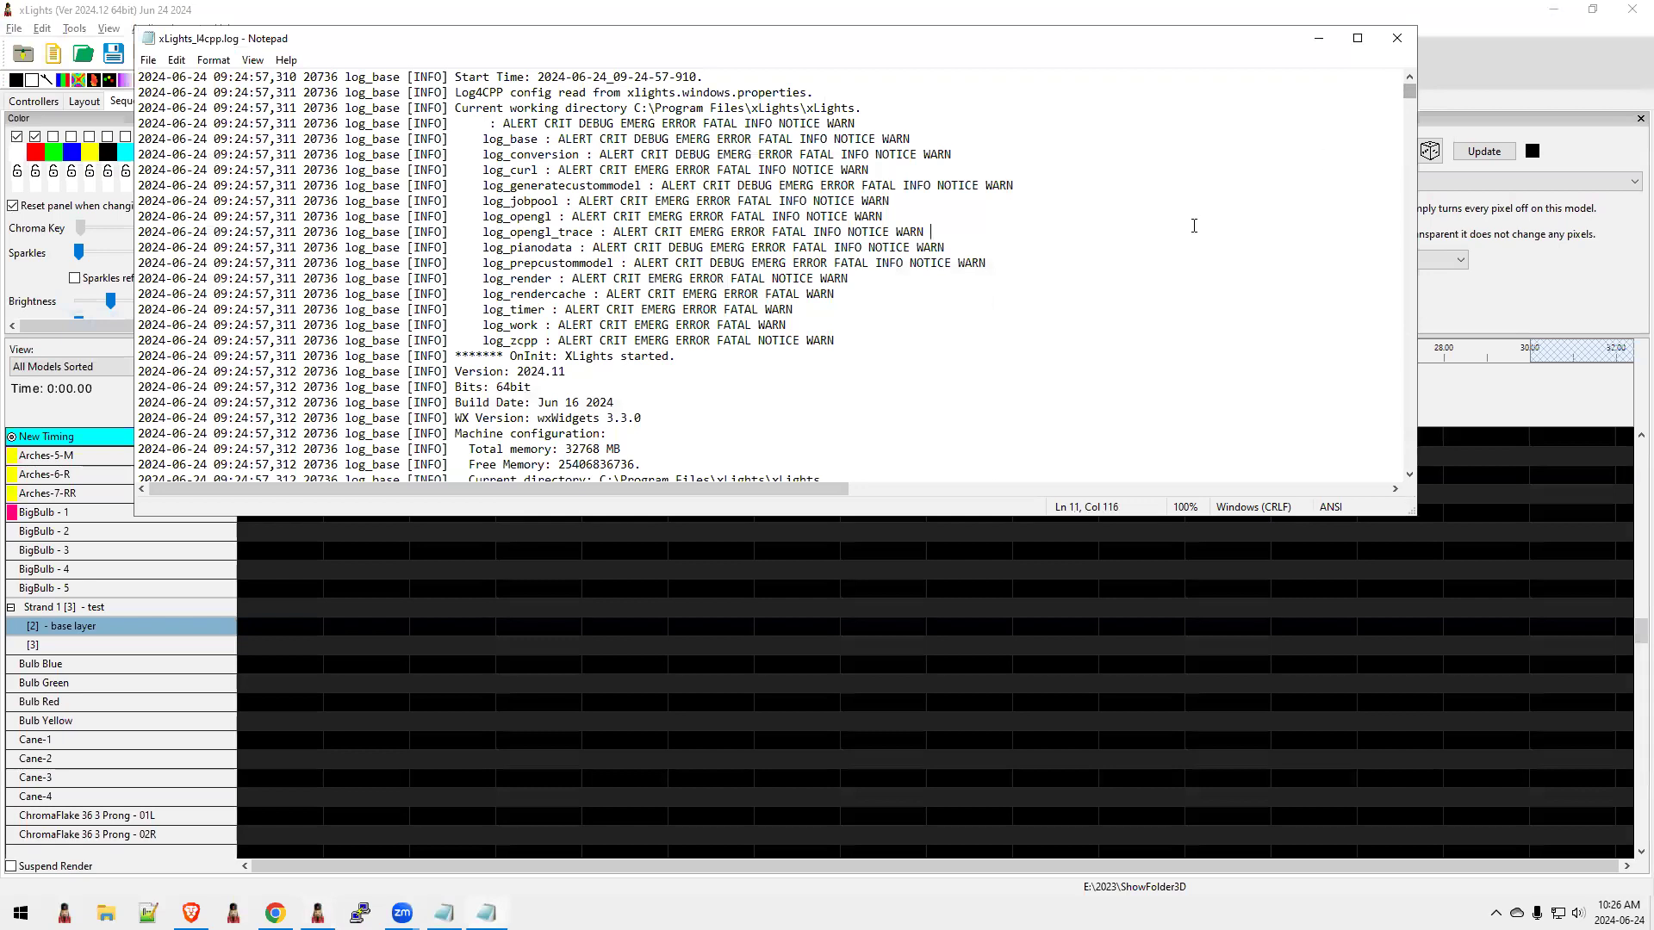
{"action": "key", "text": "ctrl+f"}
{"action": "type", "text": "cuda"}
{"action": "key", "text": "Return"}
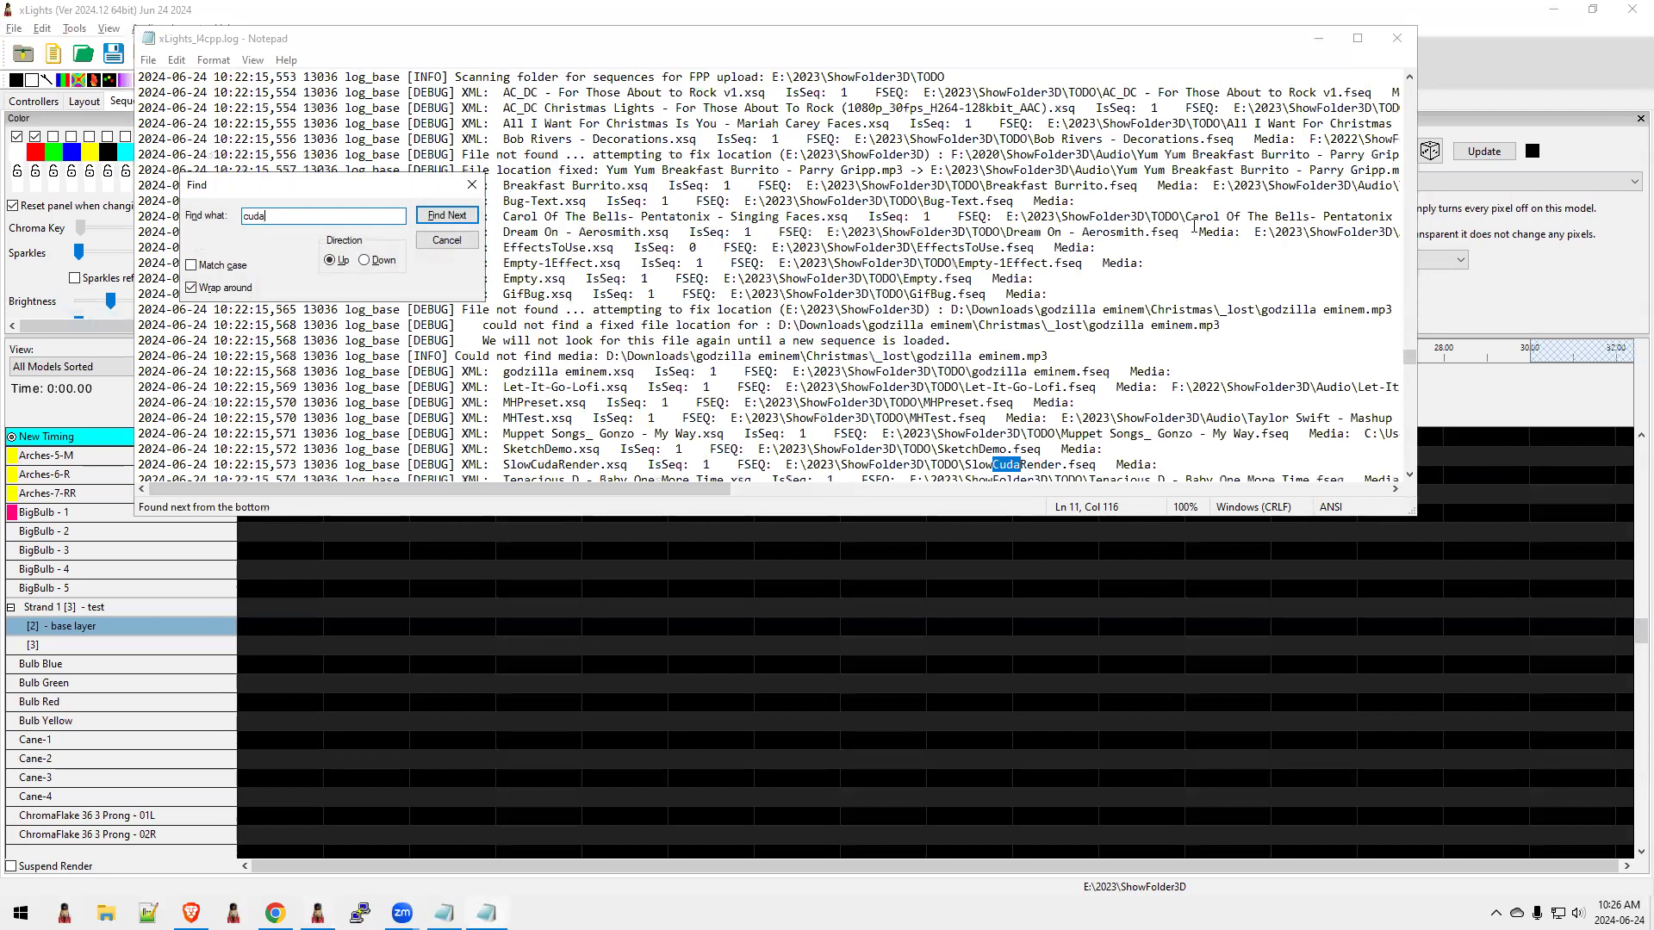
{"action": "key", "text": "Return"}
{"action": "key", "text": "Return"}
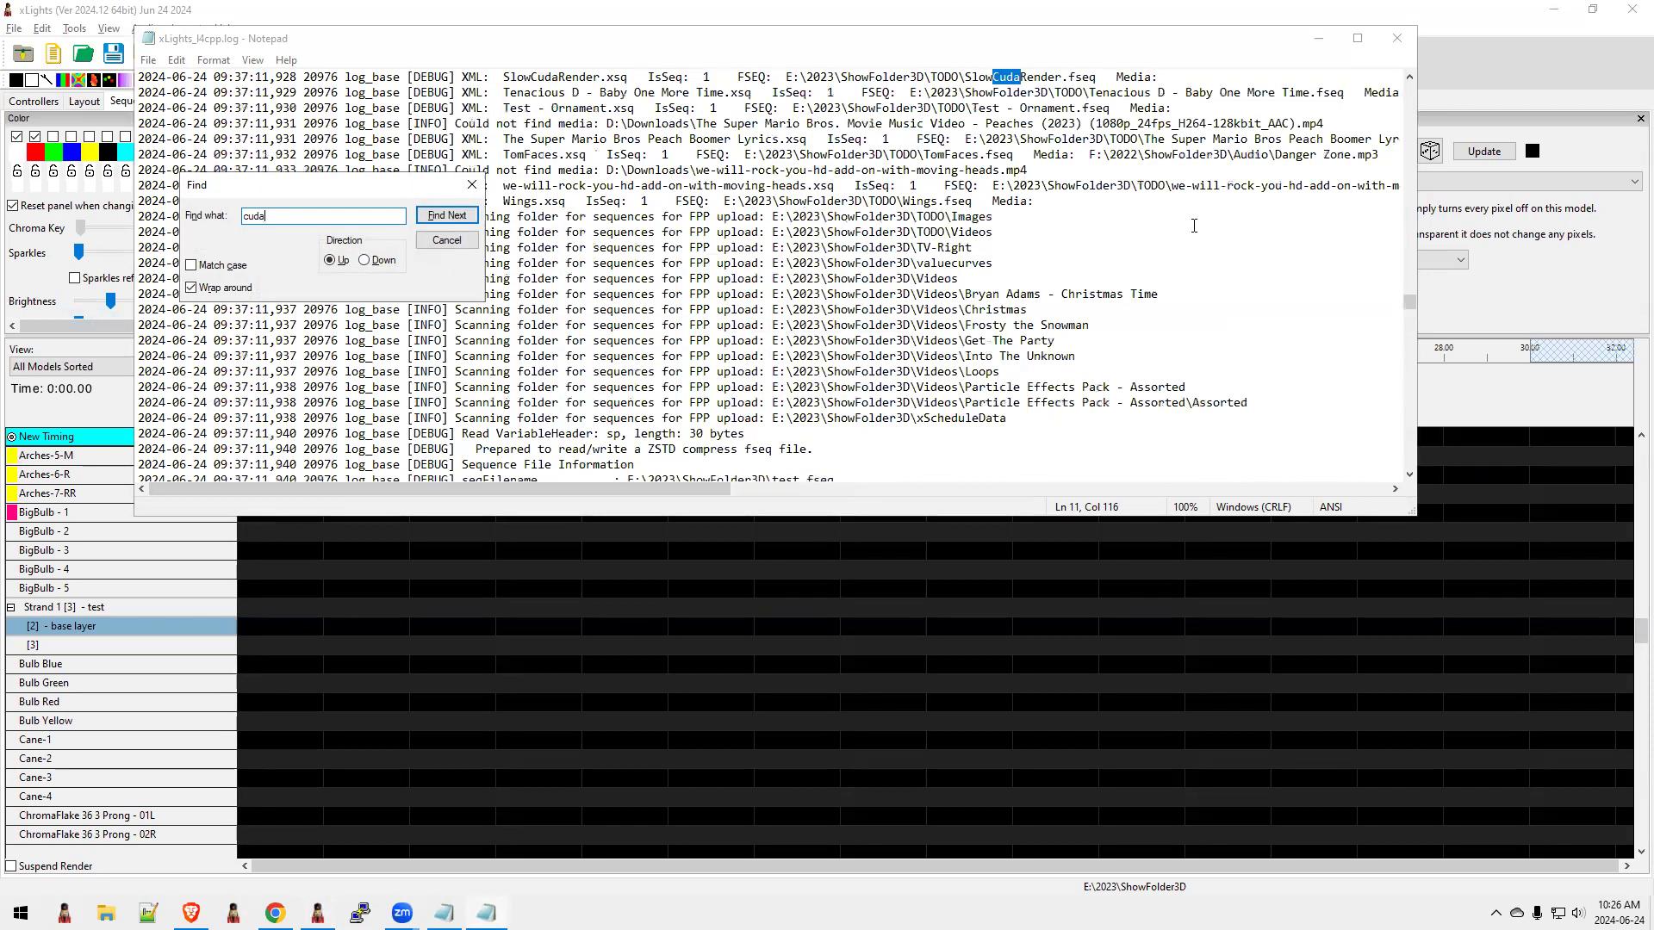
{"action": "key", "text": "Return"}
{"action": "key", "text": "Return"}
{"action": "key", "text": "Return"}
{"action": "key", "text": "Return"}
{"action": "key", "text": "Return"}
{"action": "key", "text": "Return"}
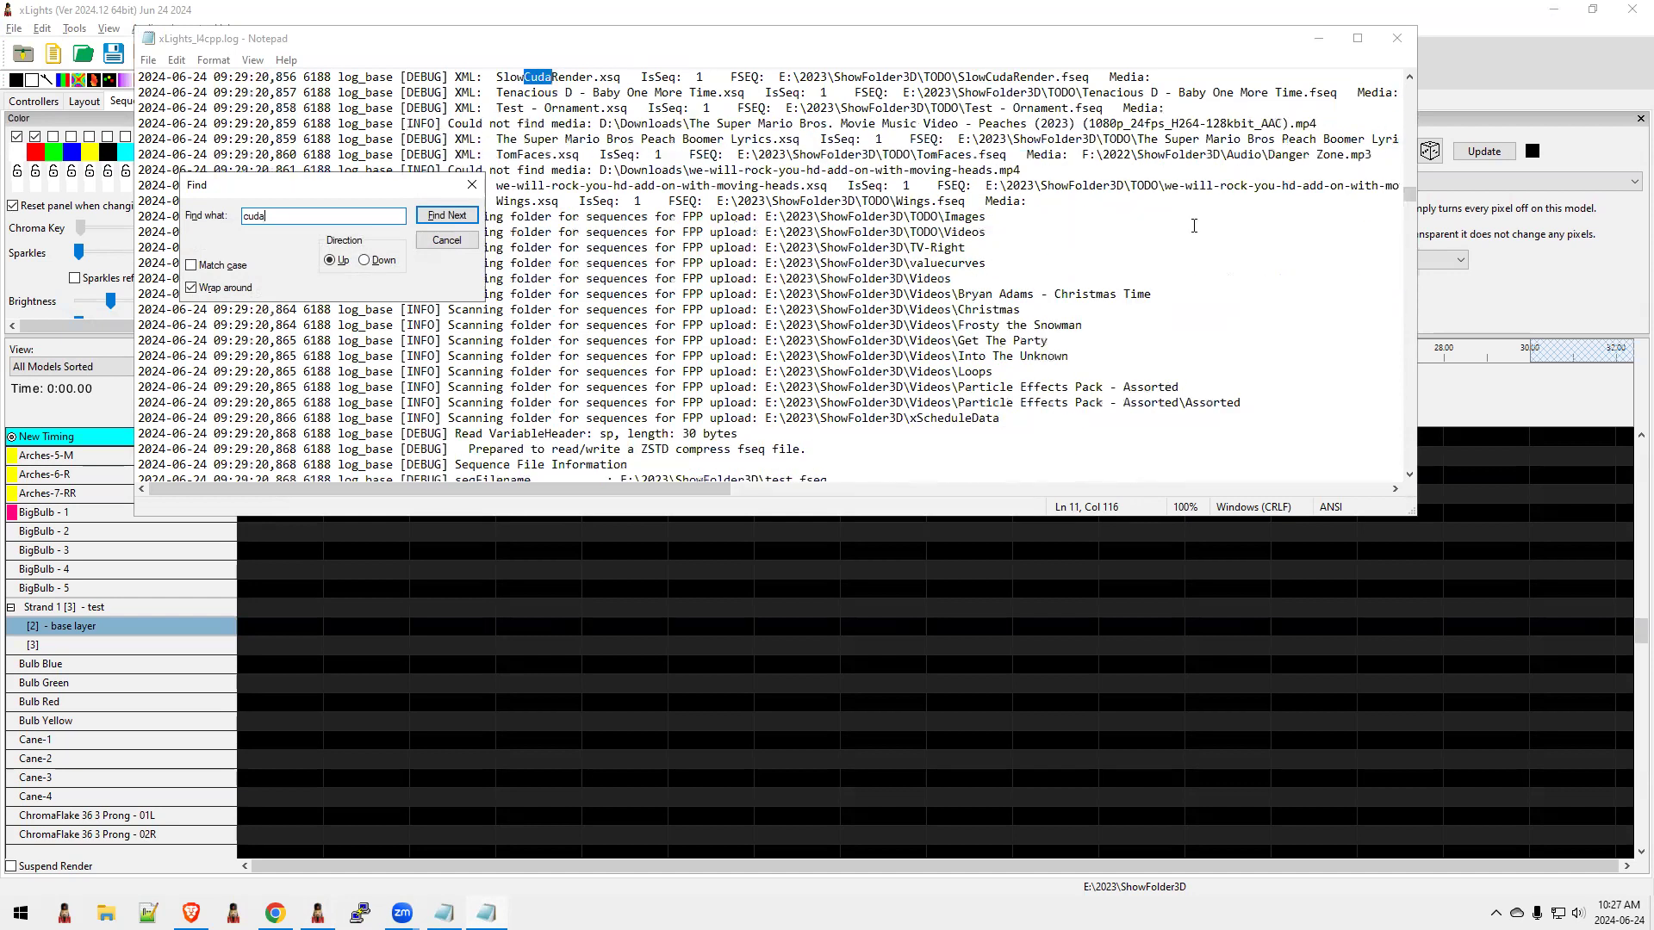
{"action": "key", "text": "Return"}
{"action": "key", "text": "Return"}
{"action": "key", "text": "Return"}
{"action": "key", "text": "Return"}
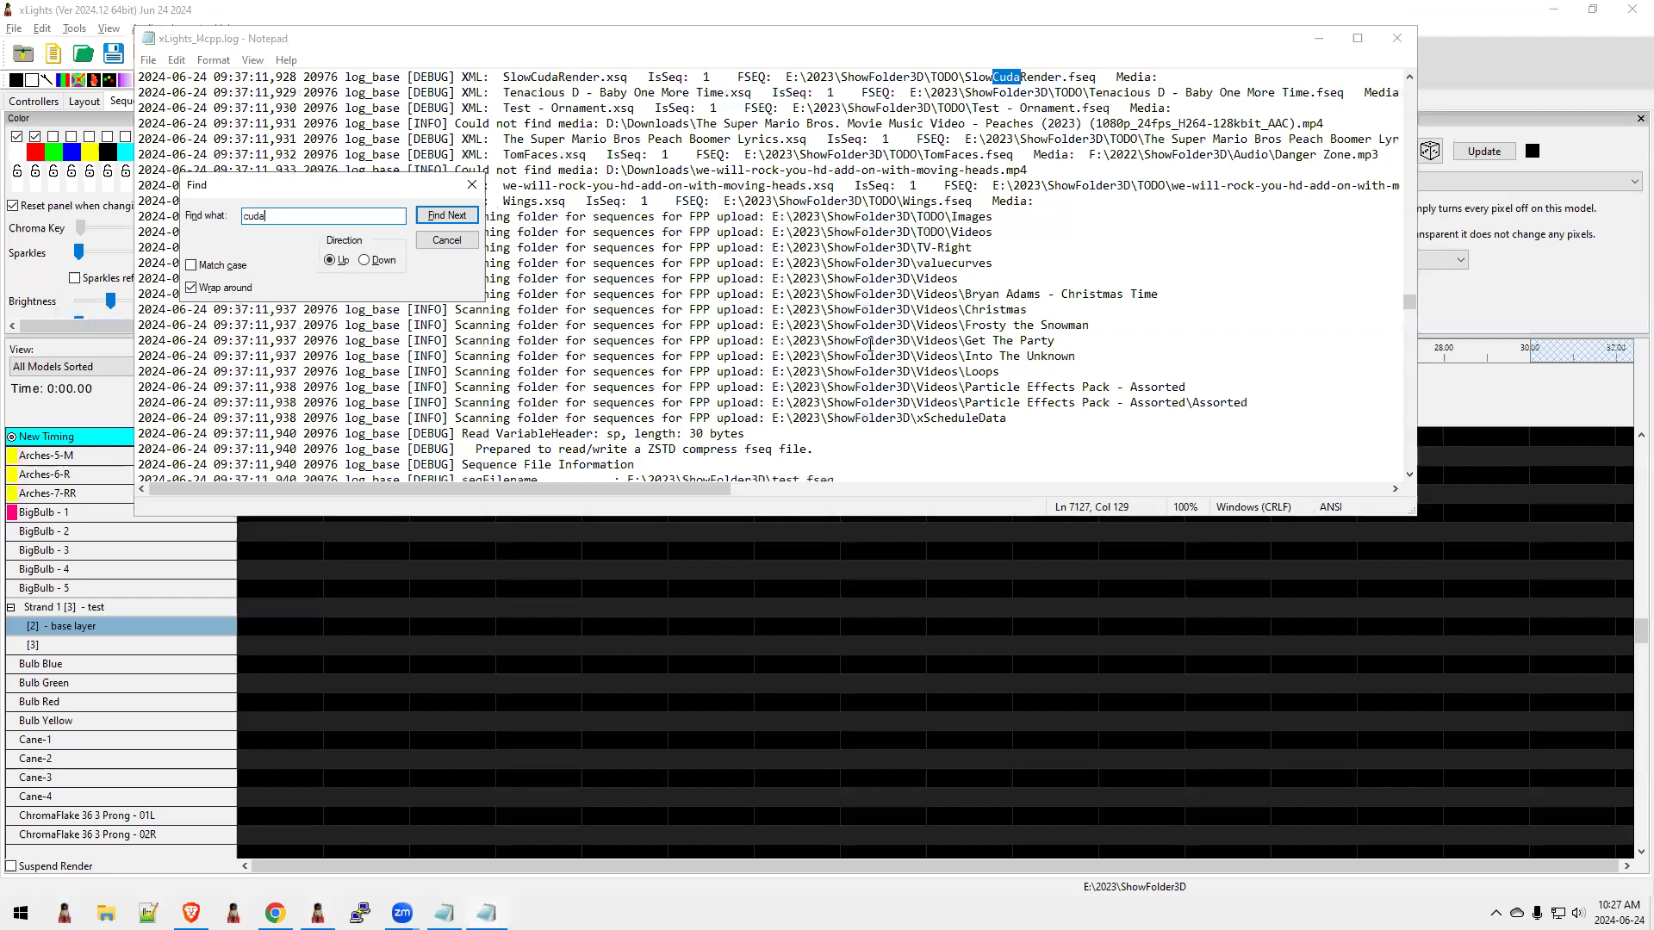
End the log search, close the log file, and switch back to README.txt
{"action": "left_click", "coordinate": [440, 242]}
{"action": "left_click", "coordinate": [440, 242]}
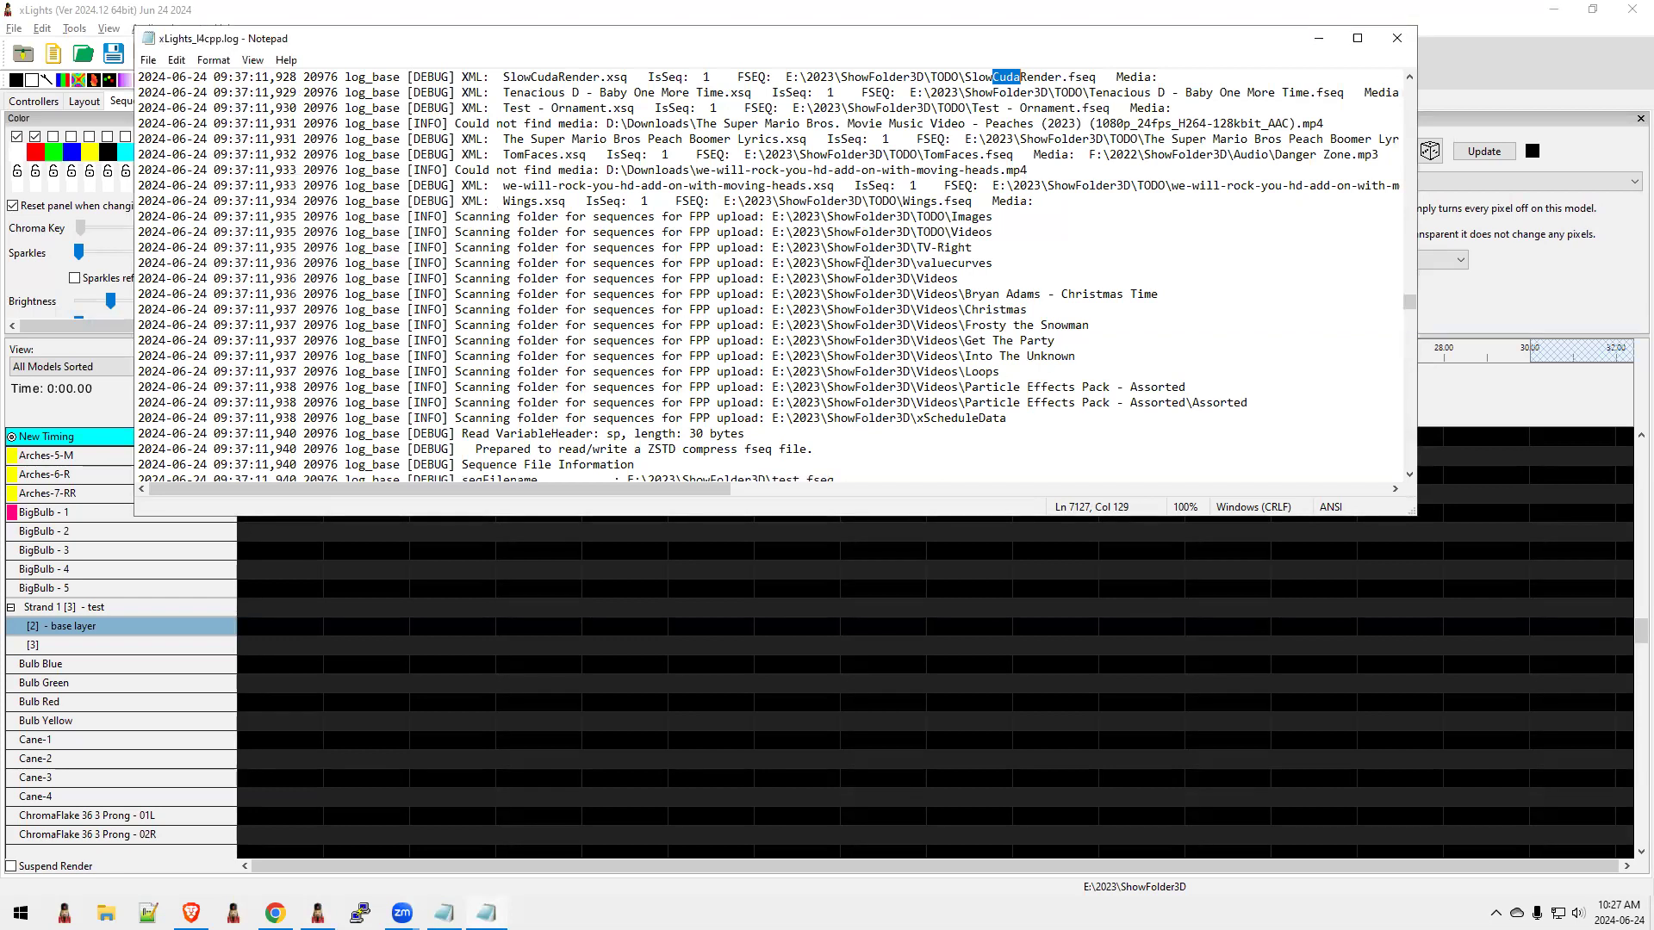
{"action": "left_click", "coordinate": [1397, 38]}
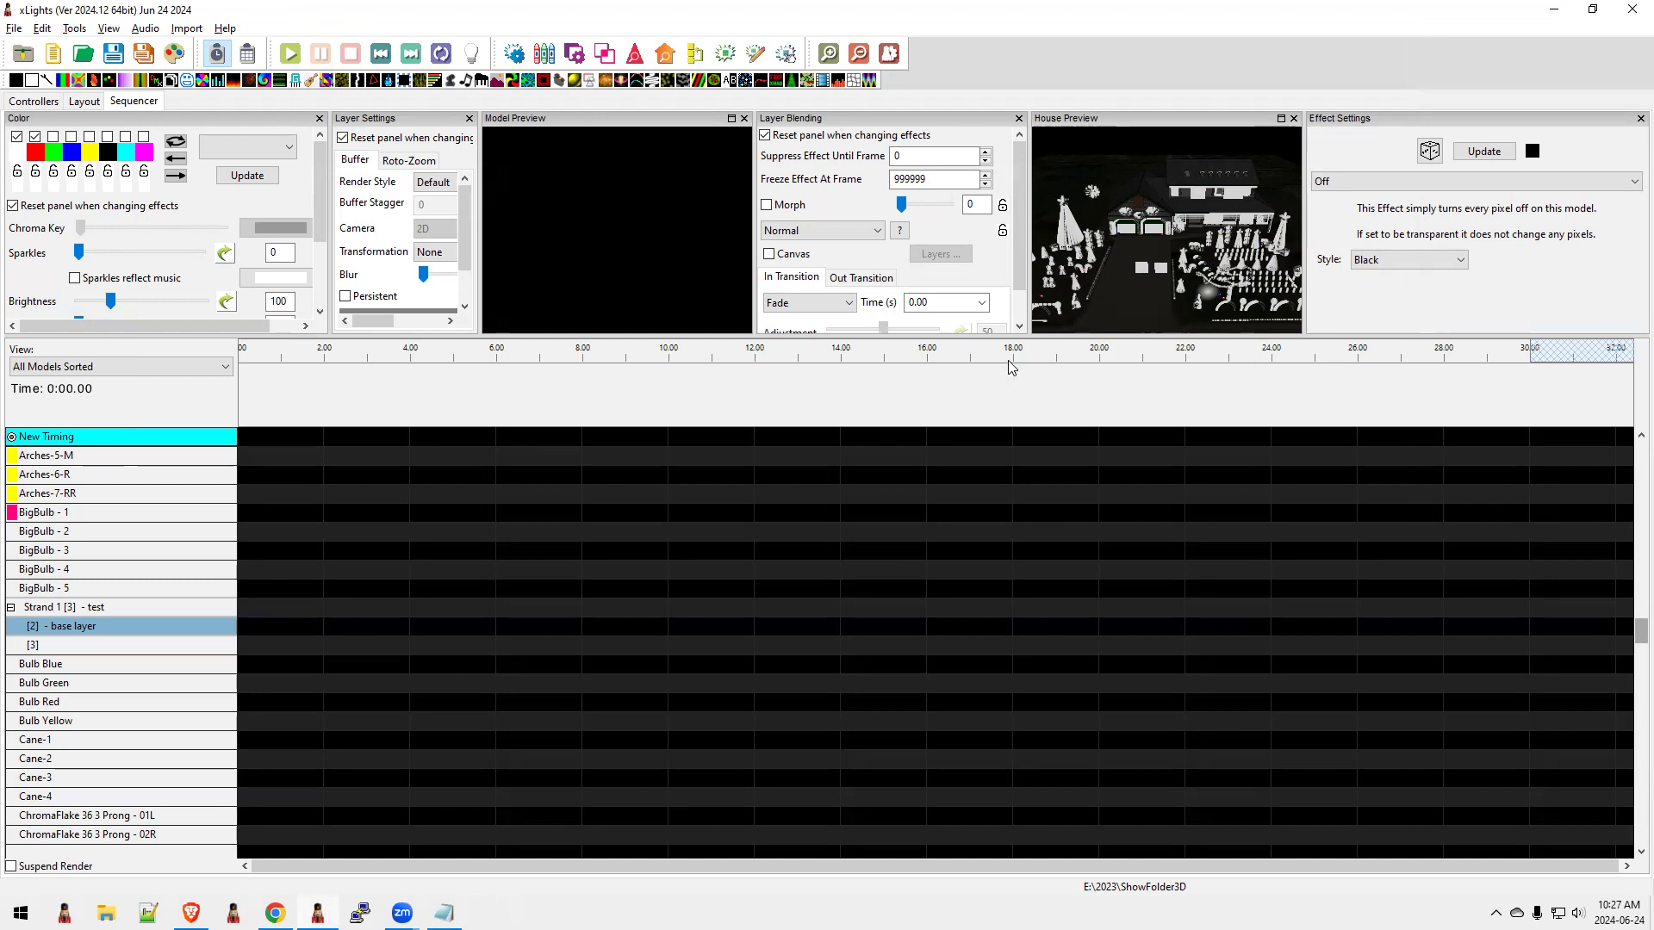
{"action": "key", "text": "alt+Tab"}
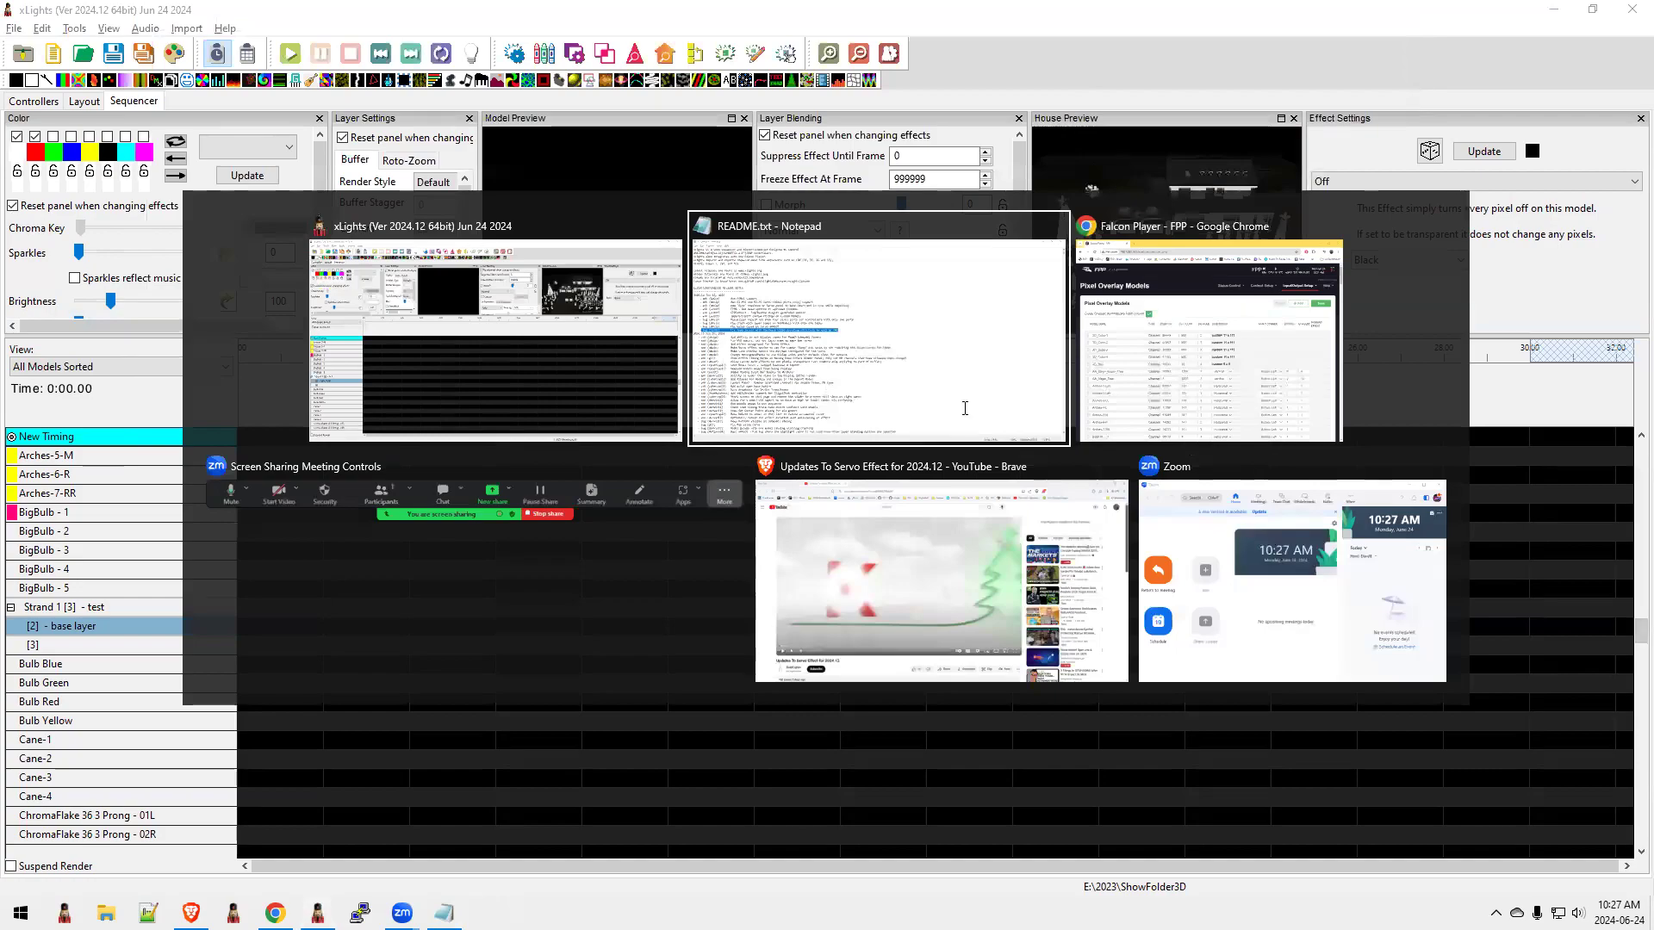